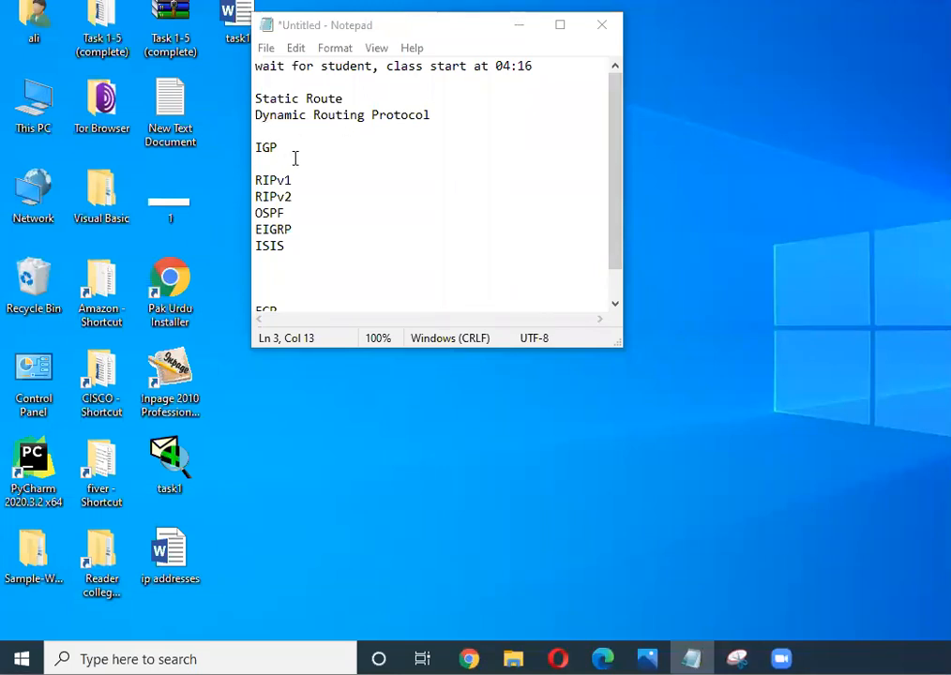
- Review the static and dynamic routing protocols listed under IGP and EGP in the notes
scroll(281, 225, "down", 1)
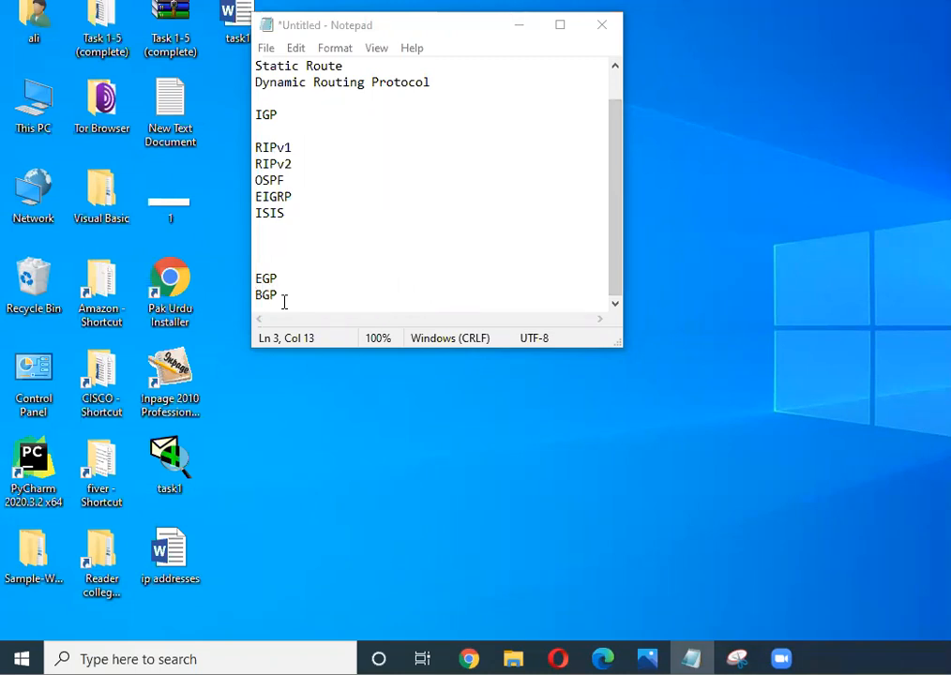
double_click(281, 148)
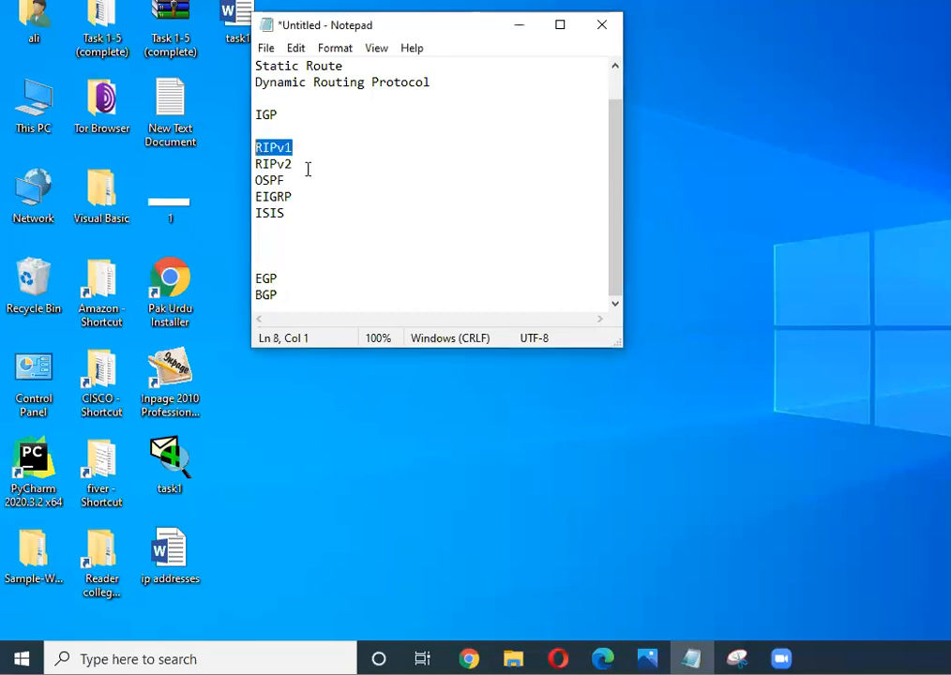
left_click_drag(285, 180, 270, 180)
double_click(289, 148)
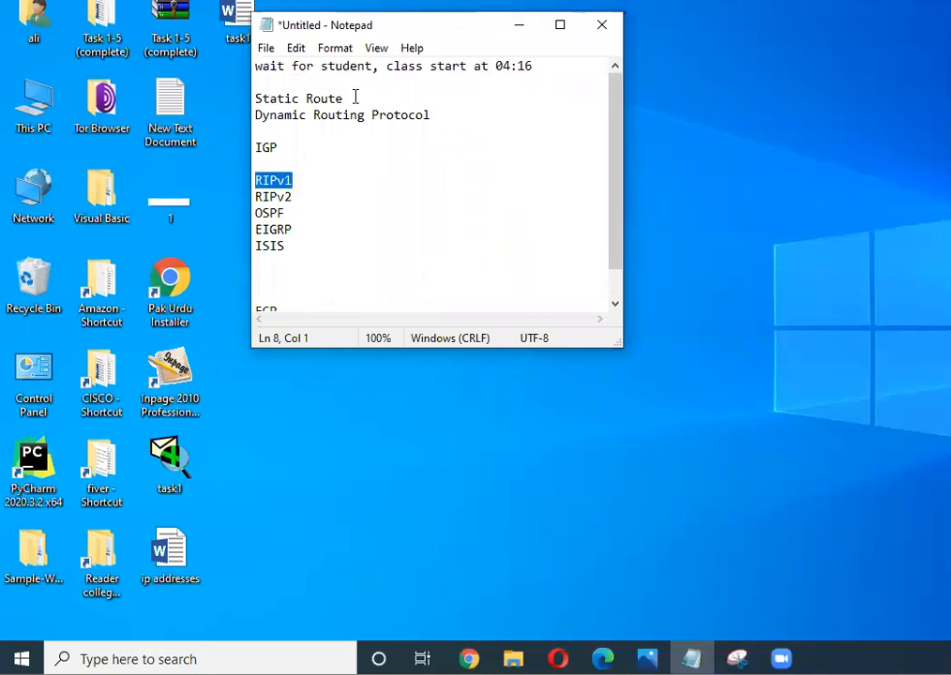
left_click(351, 98)
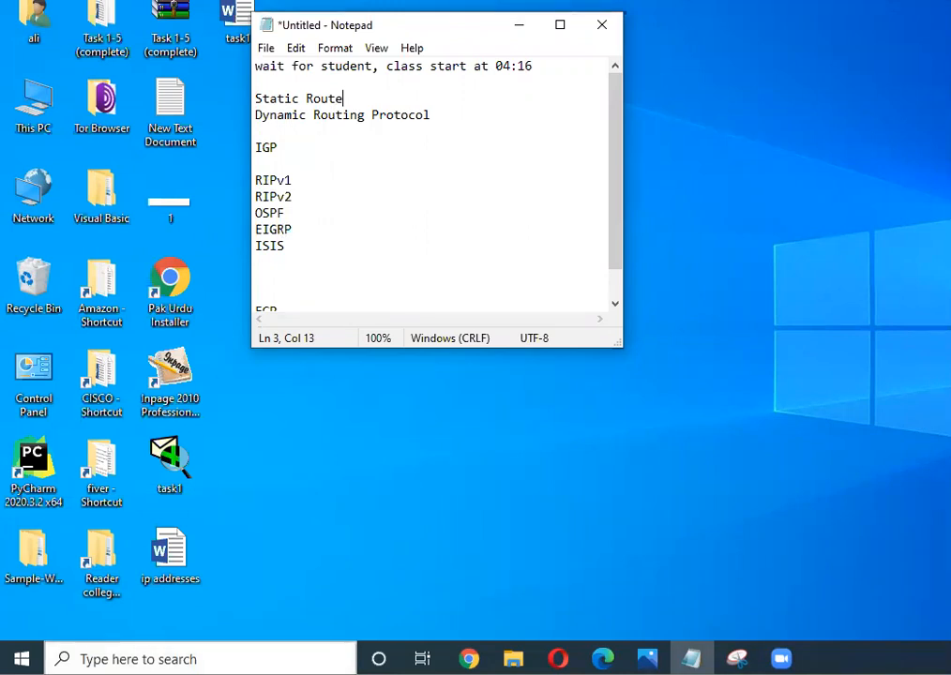
- Launch Cisco Packet Tracer through a system search and minimize the notes window
left_click(187, 659)
type("c")
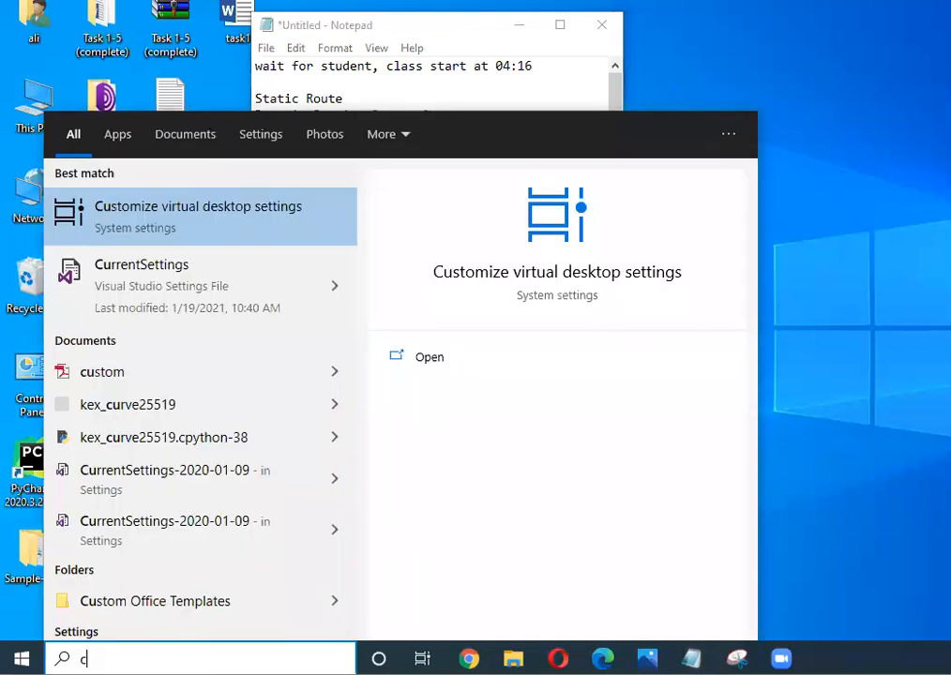
type("isco")
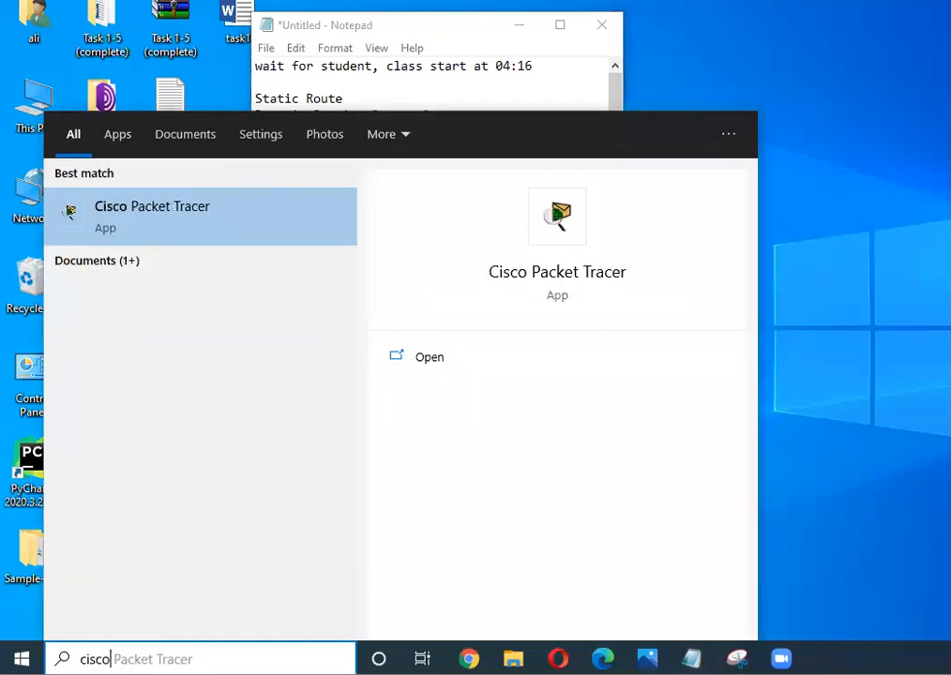
left_click(212, 205)
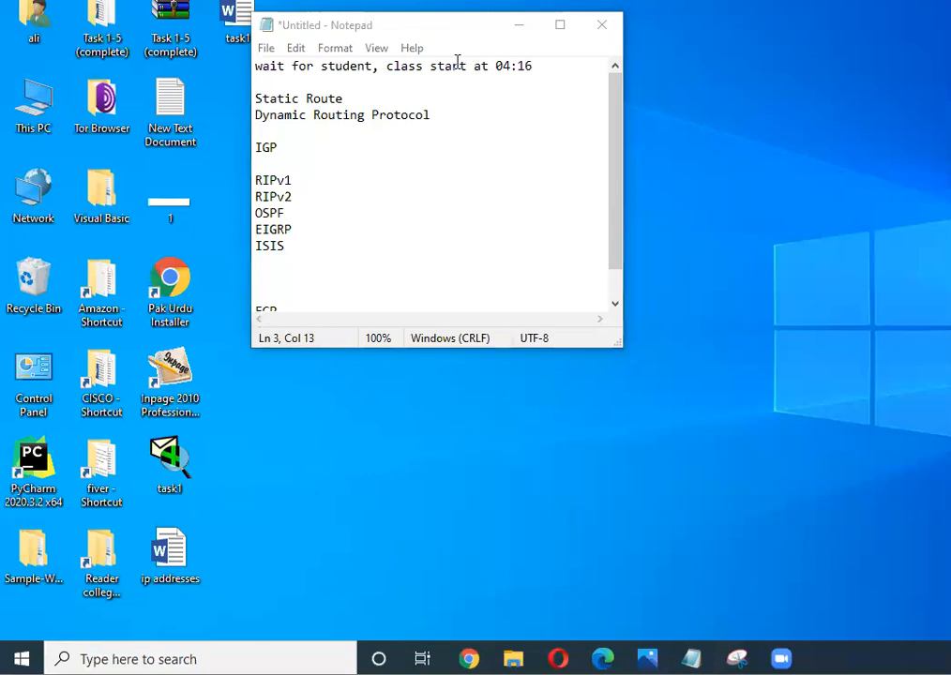
left_click(519, 26)
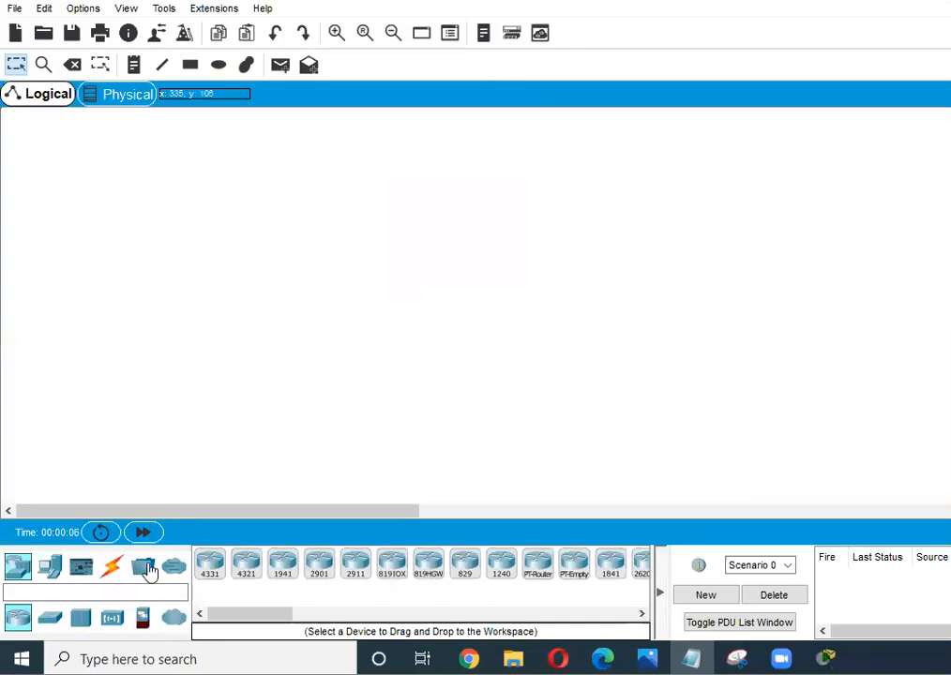
- Place two 4331 routers in the upper workspace and space them well apart, side by side
left_click_drag(208, 565, 185, 278)
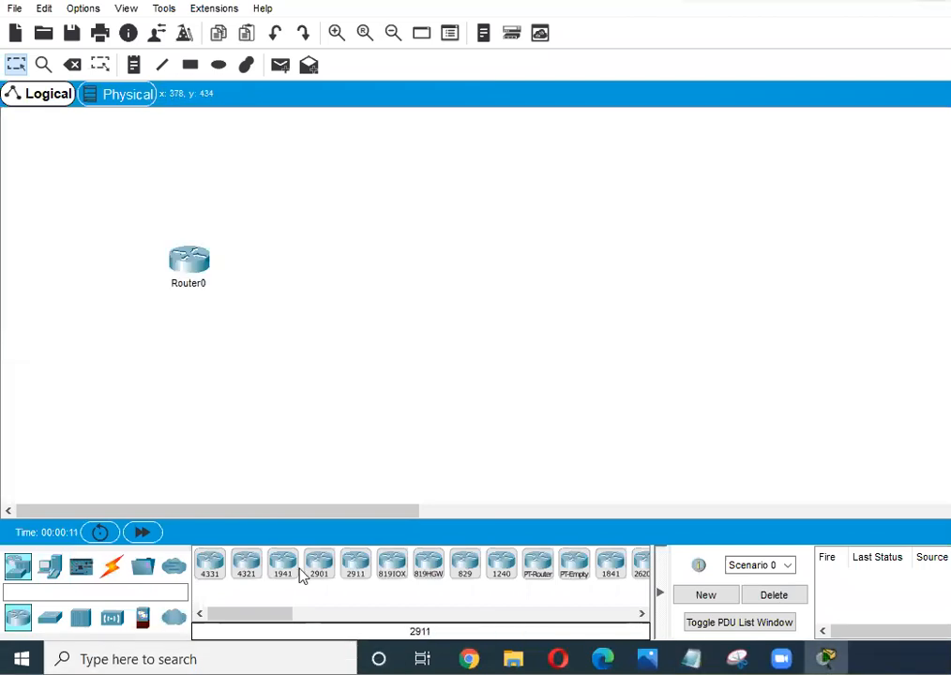
left_click_drag(246, 564, 425, 272)
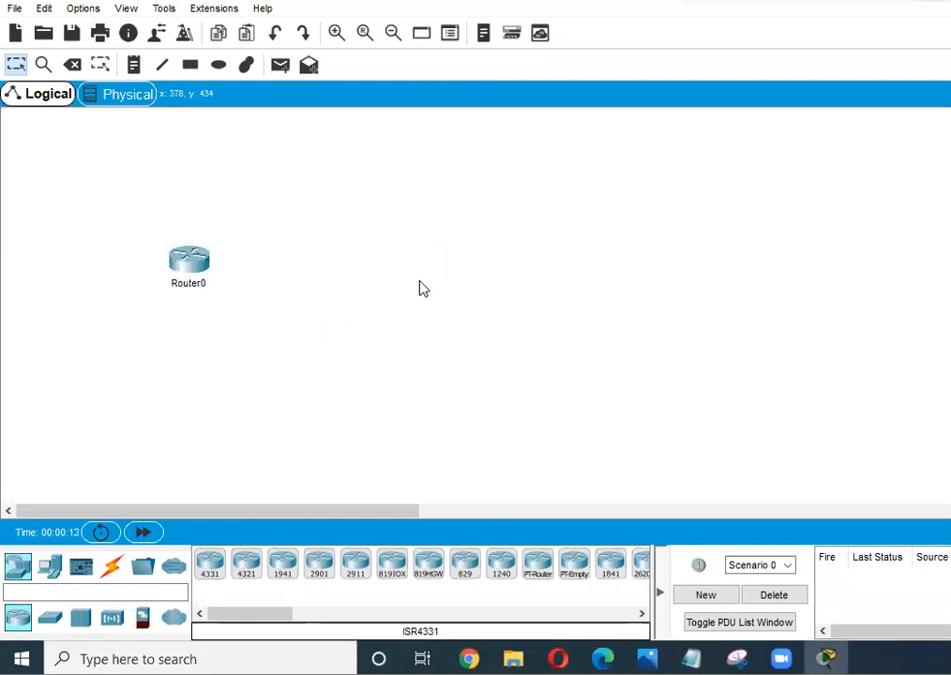
left_click_drag(548, 260, 603, 264)
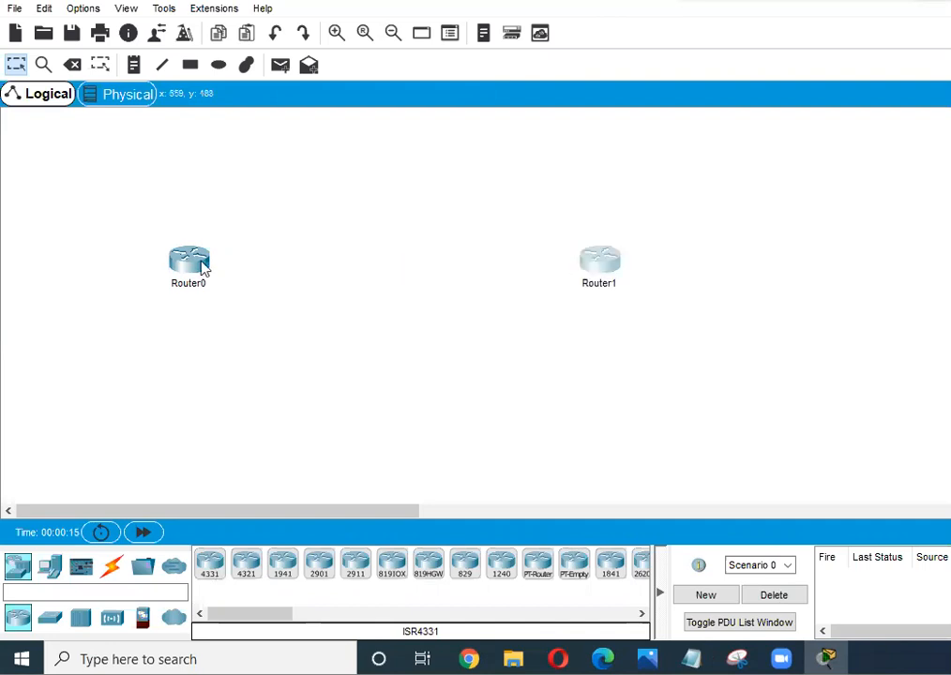
left_click_drag(204, 266, 343, 269)
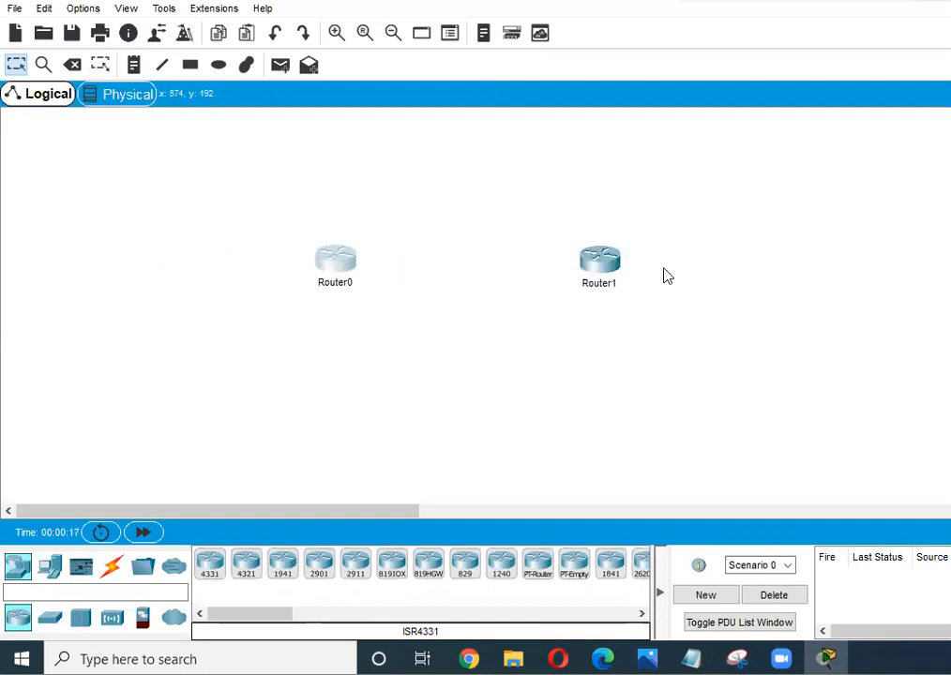
left_click_drag(343, 264, 271, 214)
left_click(598, 263)
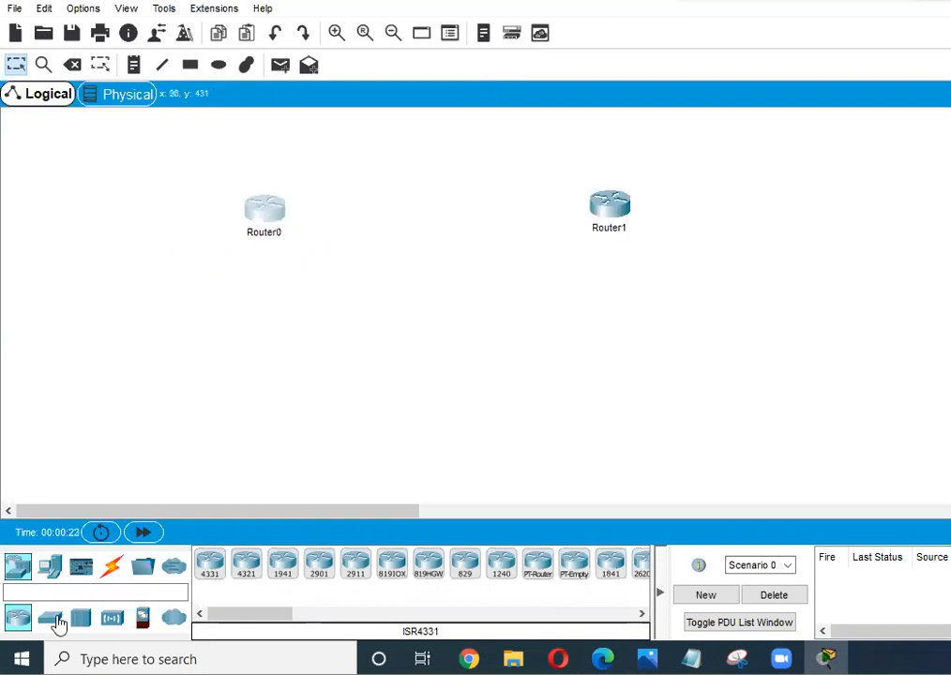
- Place a 2960 switch below each router and align the routers and switches in two columns
left_click_drag(210, 564, 218, 361)
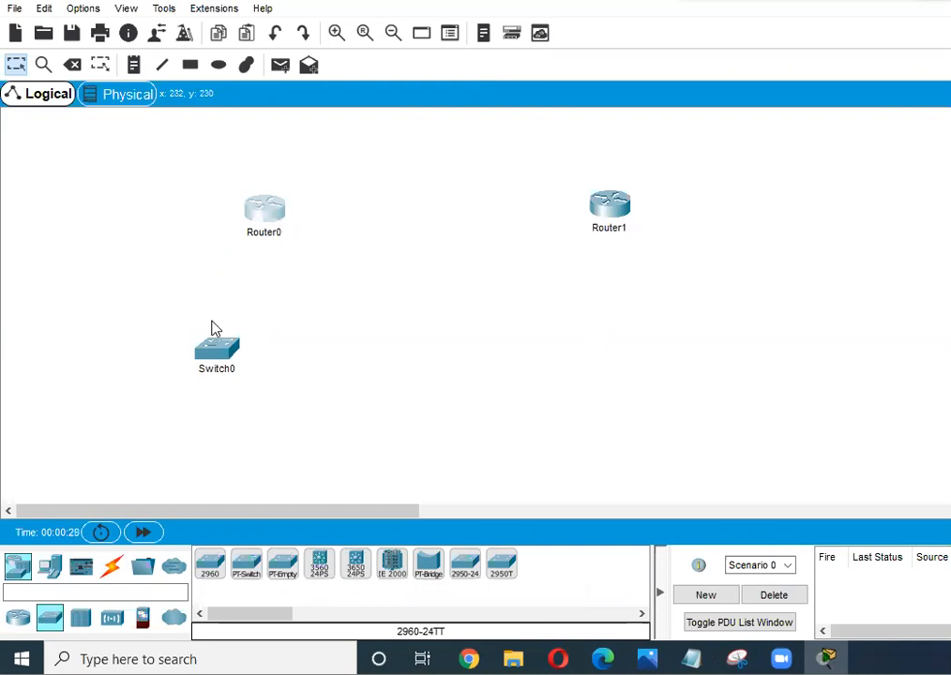
left_click_drag(214, 559, 624, 362)
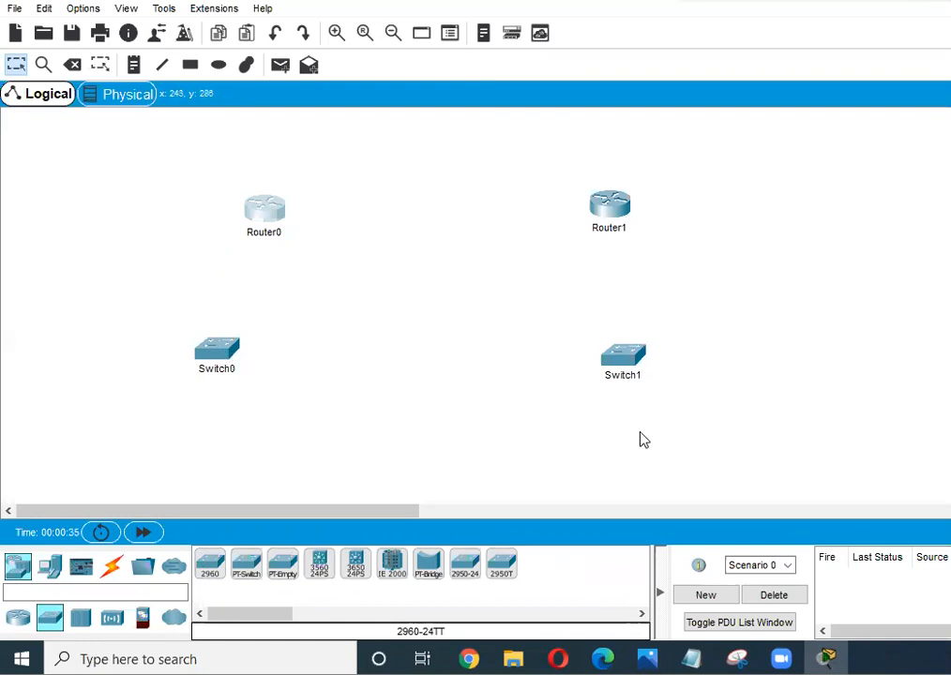
left_click_drag(613, 205, 624, 202)
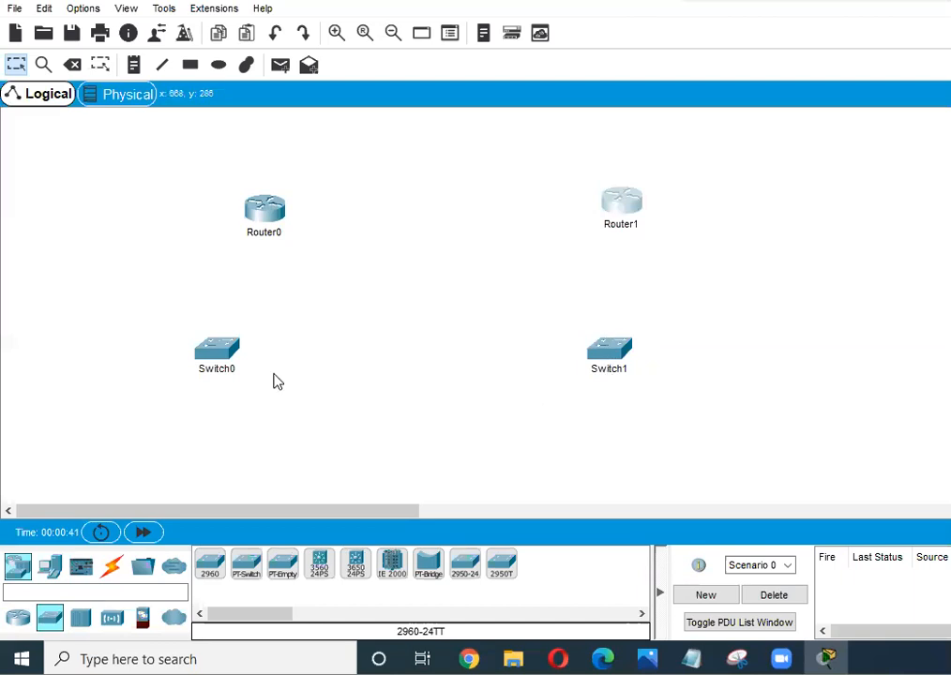
left_click_drag(622, 356, 636, 347)
left_click_drag(636, 222, 640, 234)
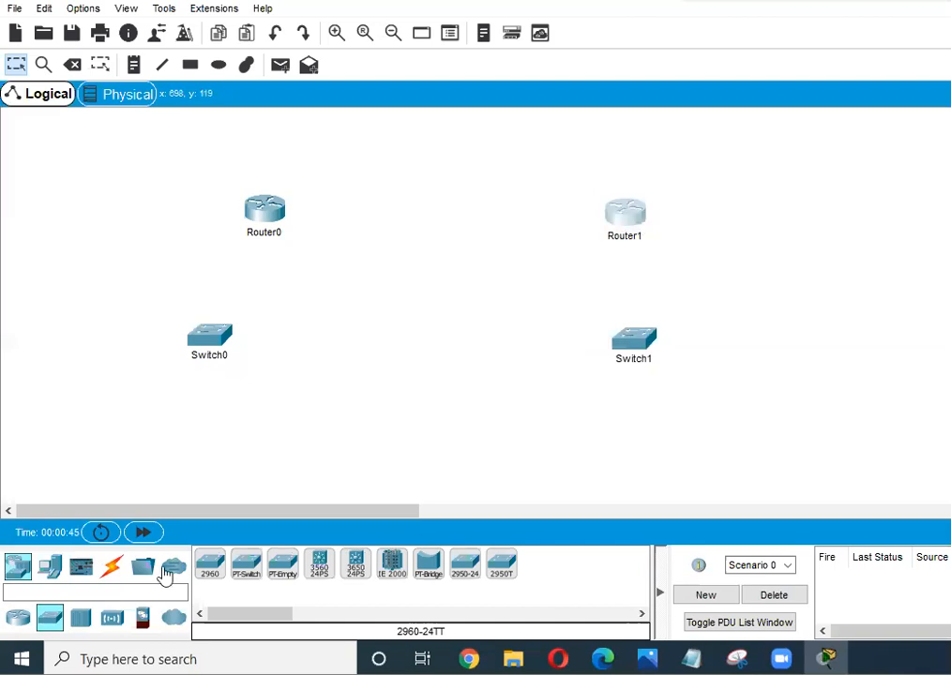
- Add two PCs to the workspace, one below Switch0 and one below Switch1
left_click(81, 617)
left_click(45, 570)
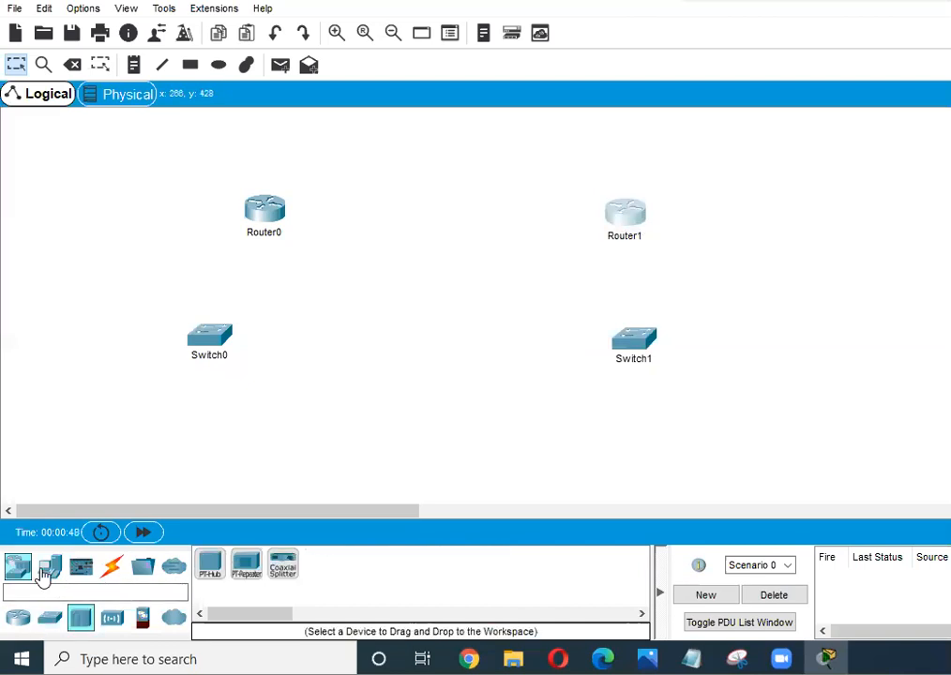
left_click_drag(200, 572, 652, 459)
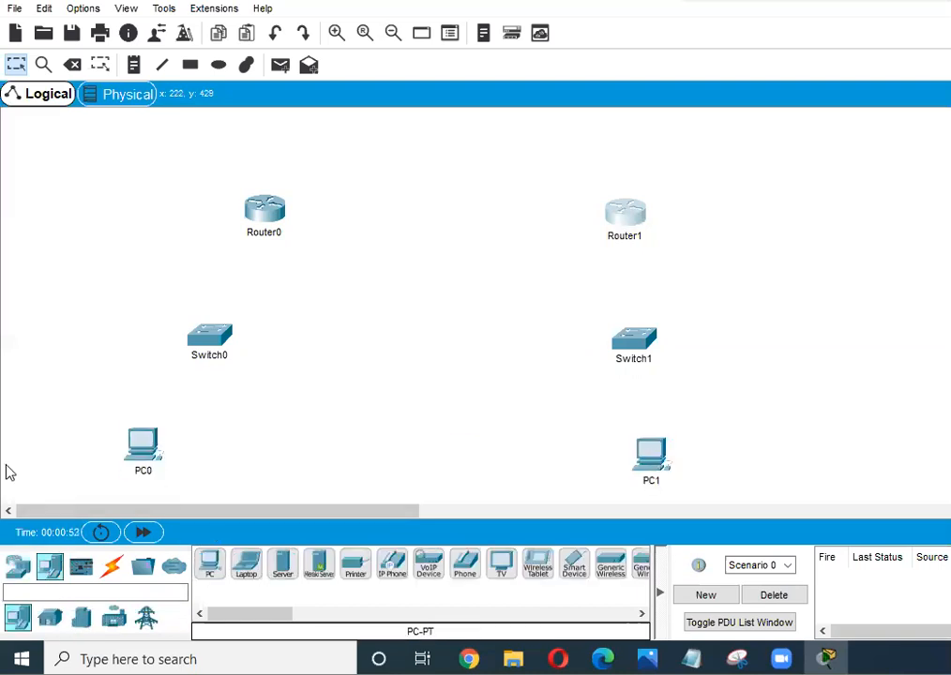
- Connect Switch0 and PC0 with a copper straight-through cable
left_click(112, 565)
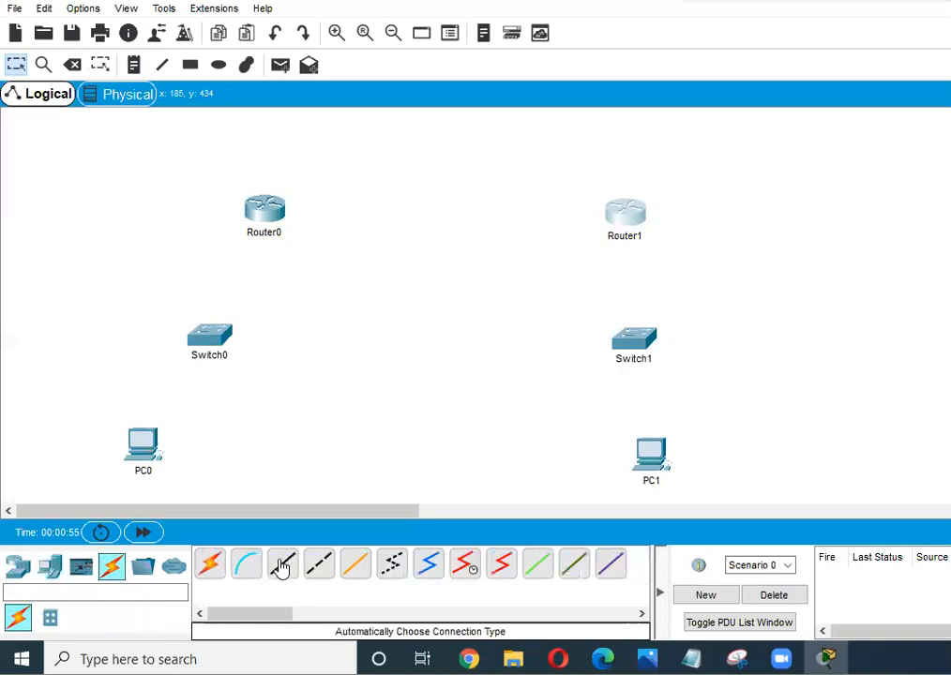
left_click(282, 564)
left_click(241, 18)
left_click(139, 440)
left_click(161, 511)
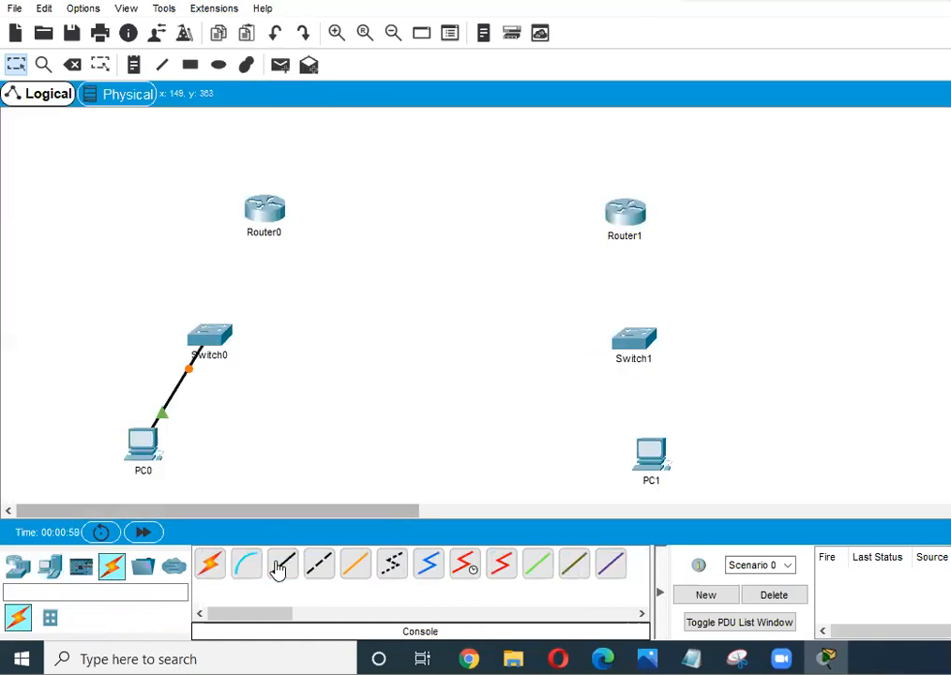
- Connect Switch1 to the FastEthernet0 port of PC1 with a copper straight-through cable
left_click(695, 20)
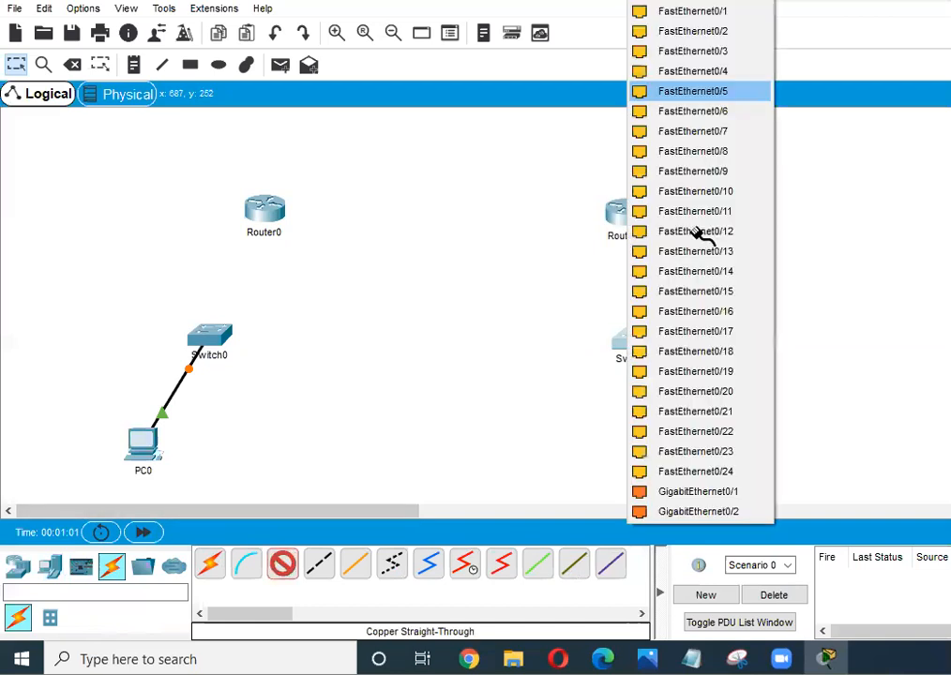
left_click(659, 465)
left_click(668, 533)
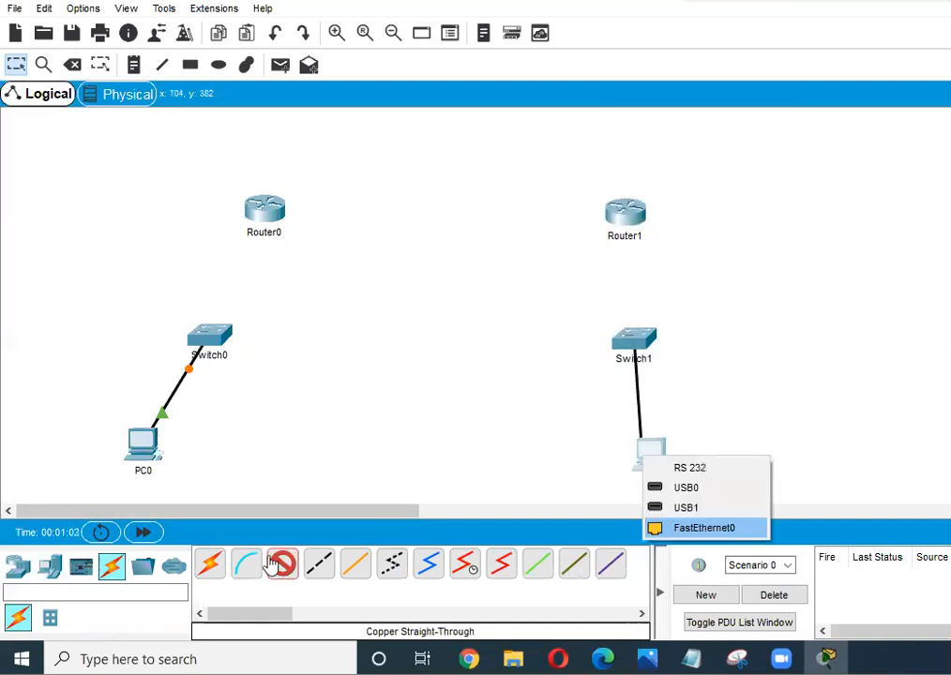
- Connect Switch0 to Router0's GigabitEthernet0/0/1 port with a copper straight-through cable
left_click(217, 334)
left_click(278, 472)
left_click(257, 212)
left_click(293, 300)
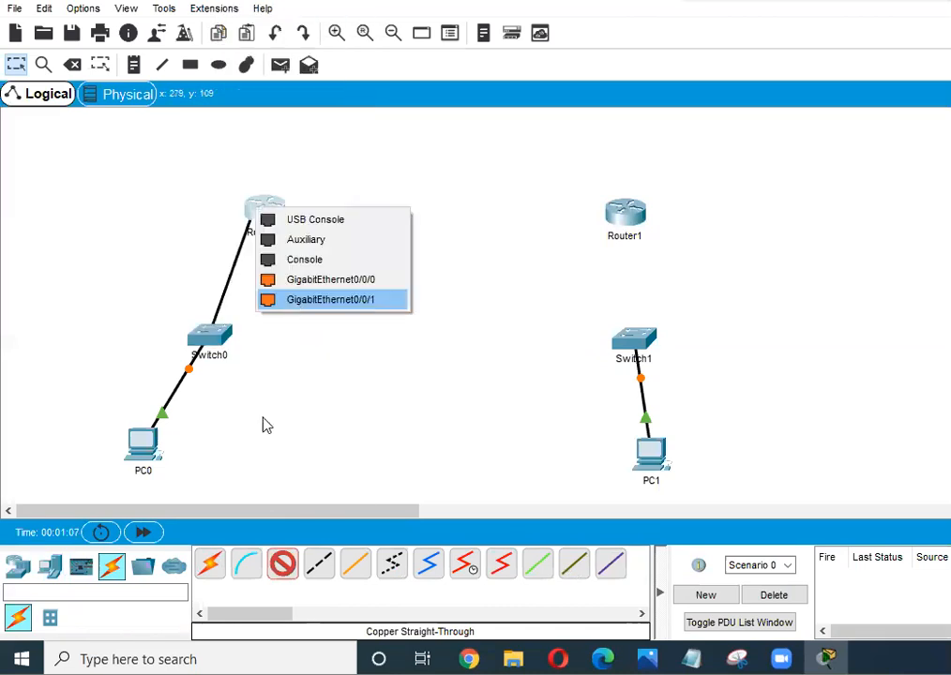
- Connect Switch1 to a GigabitEthernet port of Router1 with a copper straight-through cable
left_click(280, 570)
left_click(634, 340)
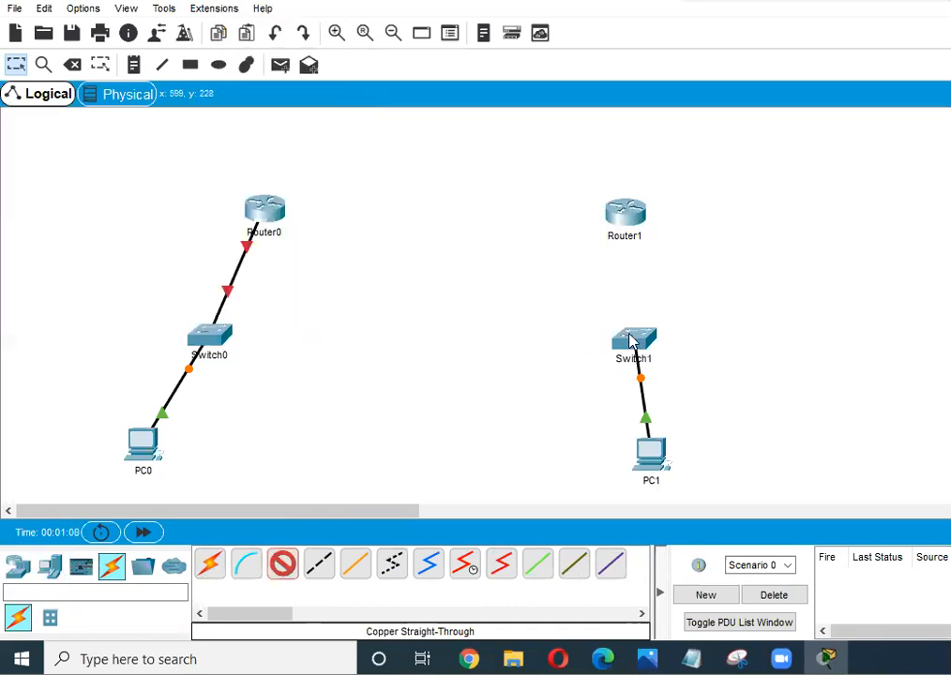
left_click(689, 471)
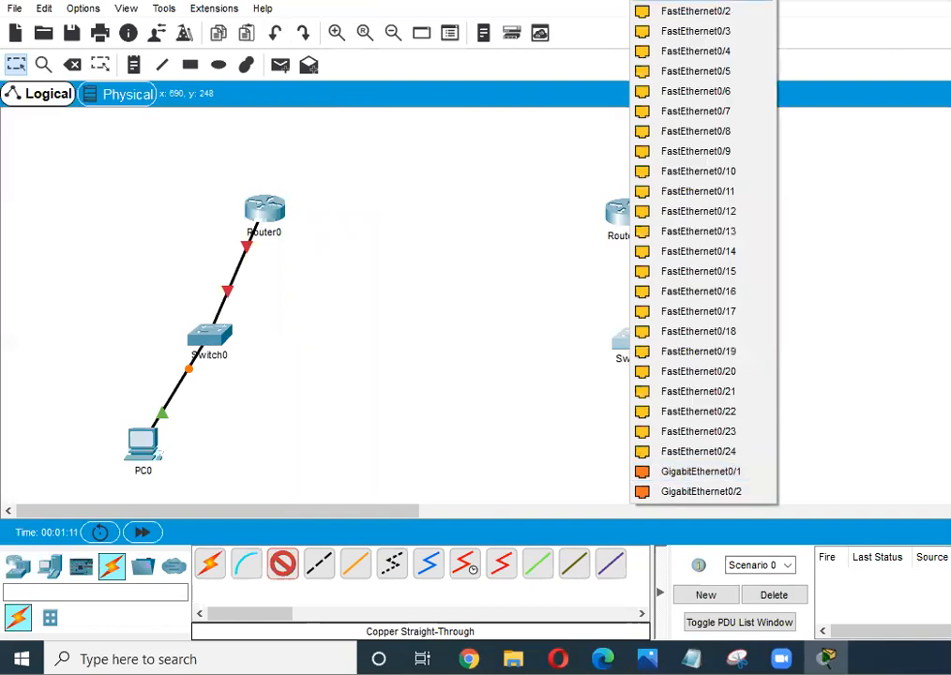
left_click(631, 329)
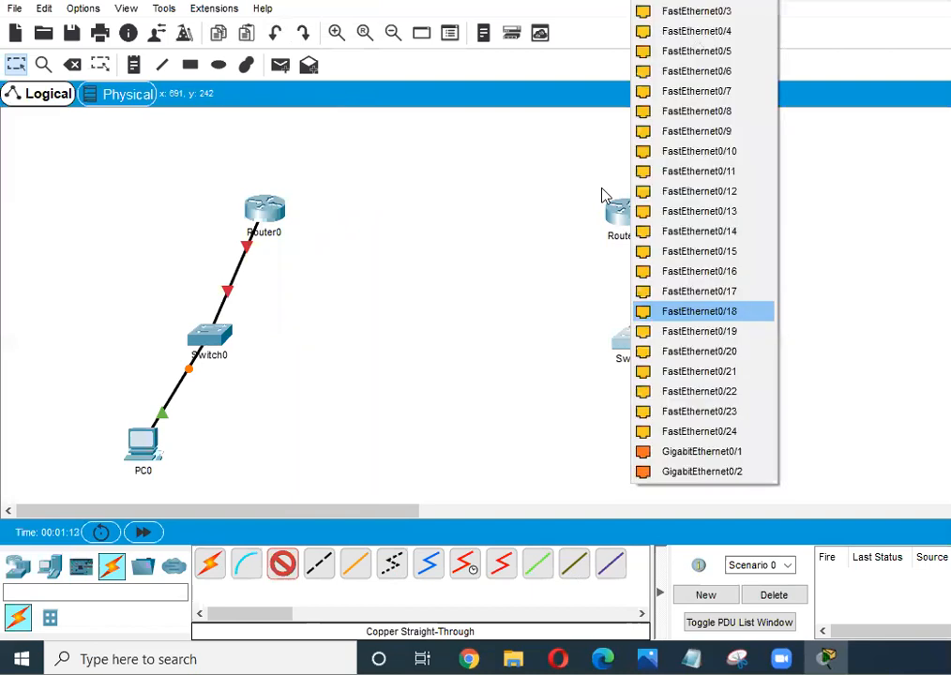
left_click(620, 215)
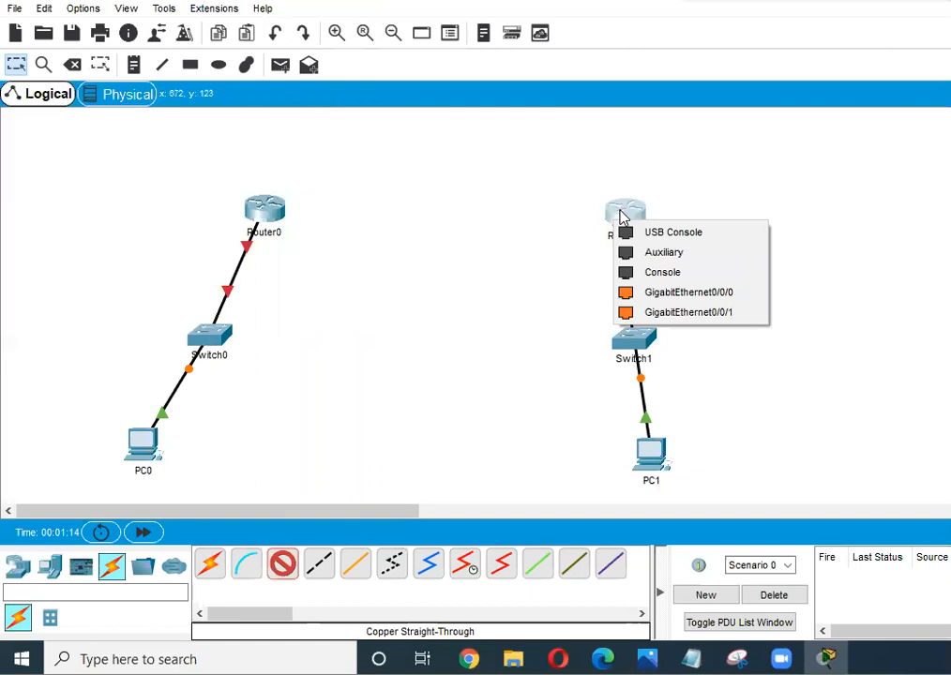
- Link Router0's GigabitEthernet0/0/0 port to Router1 with a copper cross-over cable
left_click(316, 566)
left_click(261, 210)
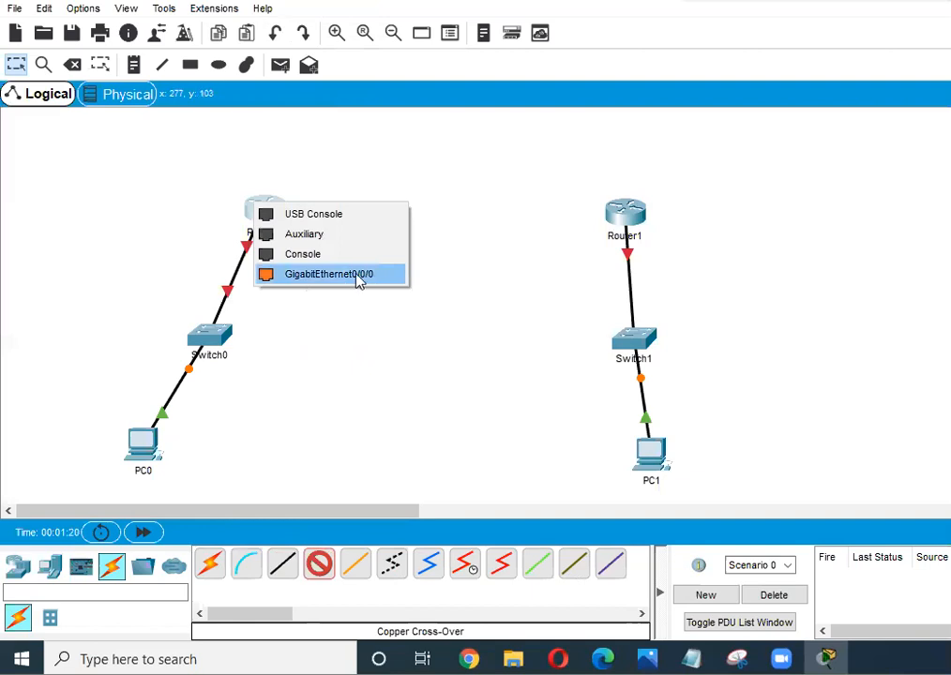
left_click(624, 216)
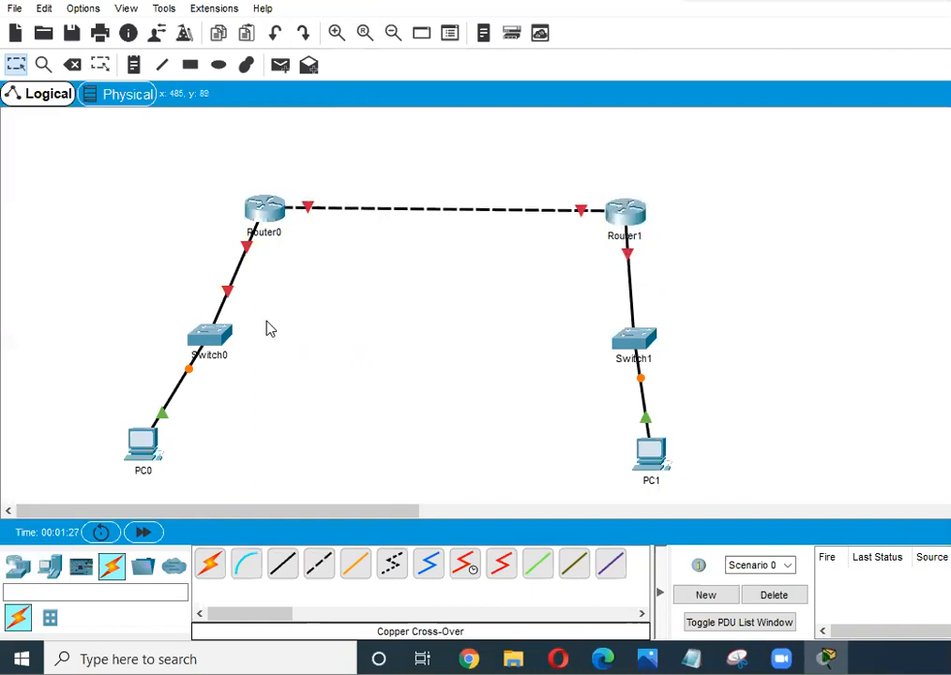
- Shift PC0 slightly outward and place a text note reading 192.168.1.1 beside the Router0–Switch0 link
left_click_drag(146, 435, 138, 429)
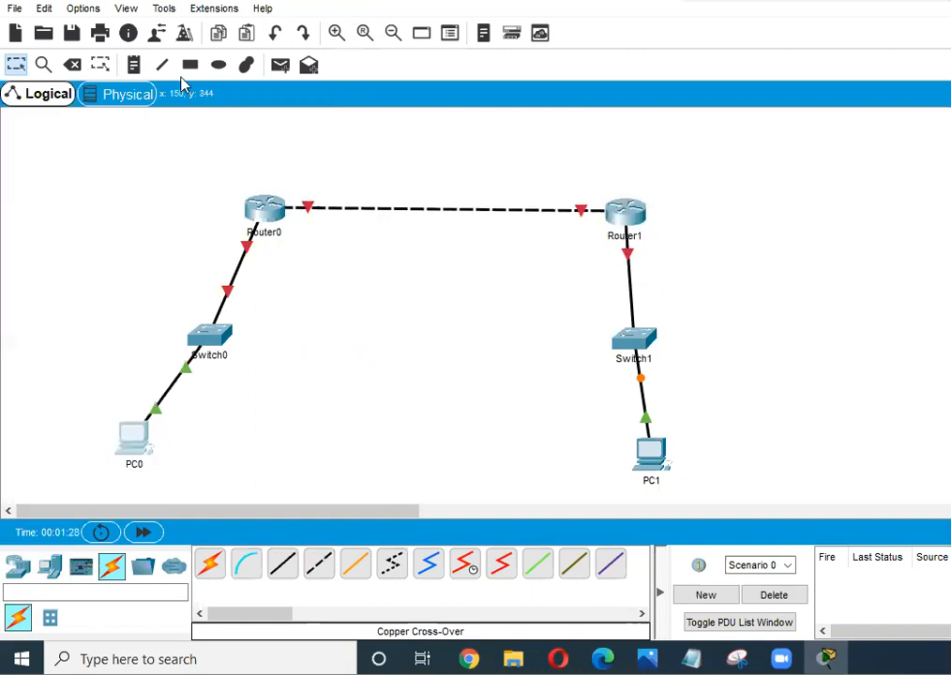
left_click(135, 65)
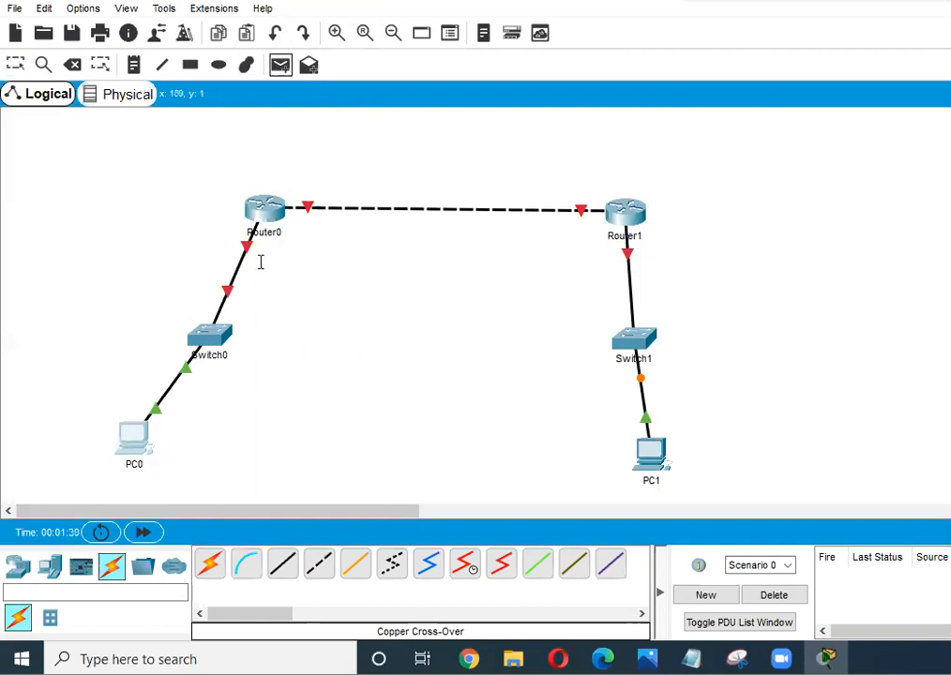
left_click(81, 236)
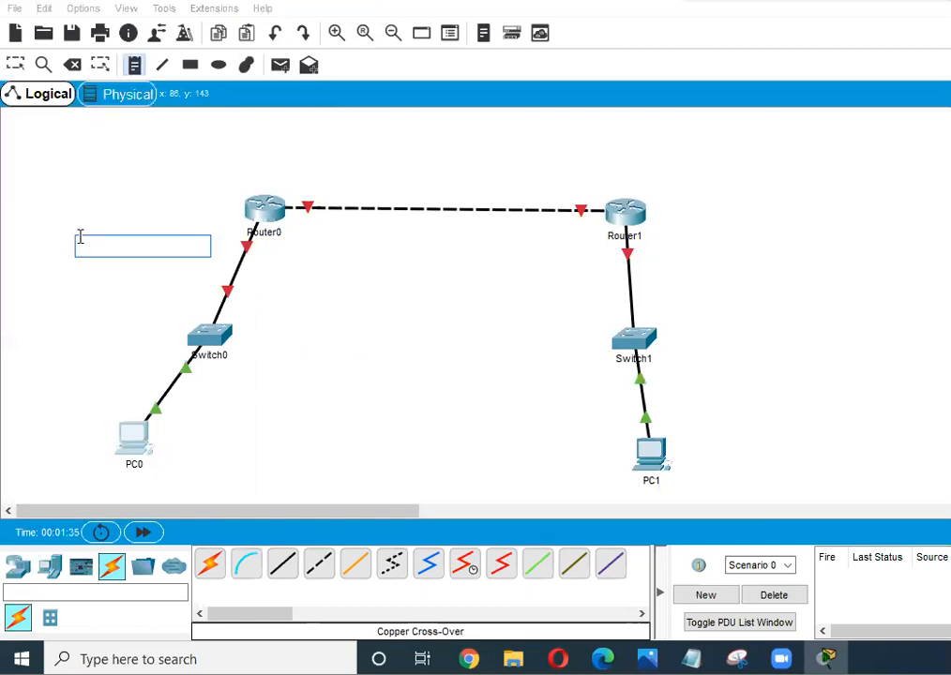
type("192")
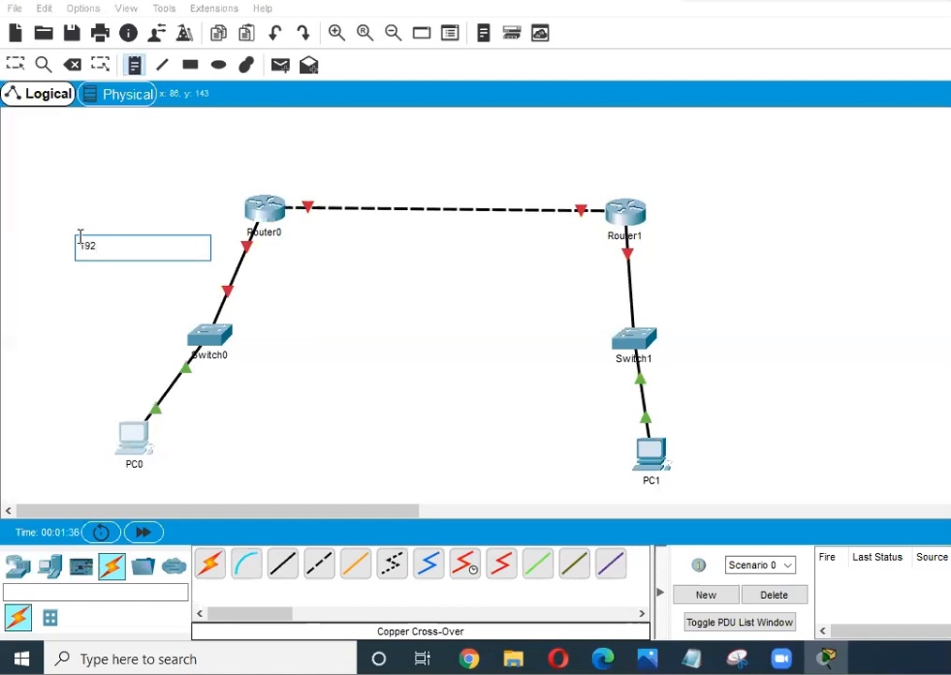
type(".168.1.1")
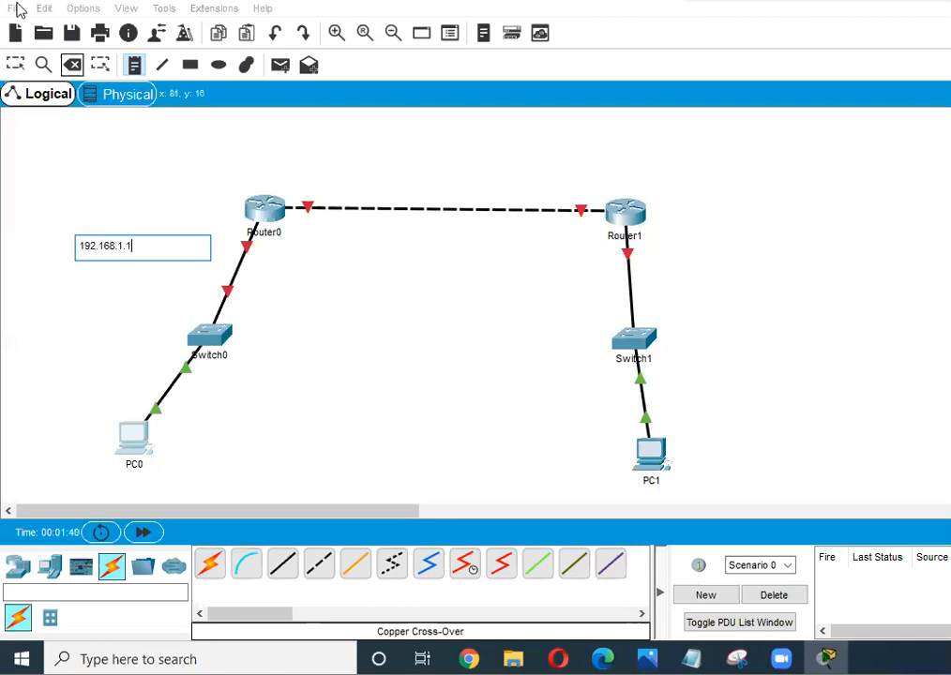
- Move the 192.168.1.1 note close to Router0 and add a text note reading 192.168.10.1 beside Router1
left_click(15, 63)
left_click_drag(114, 259, 204, 242)
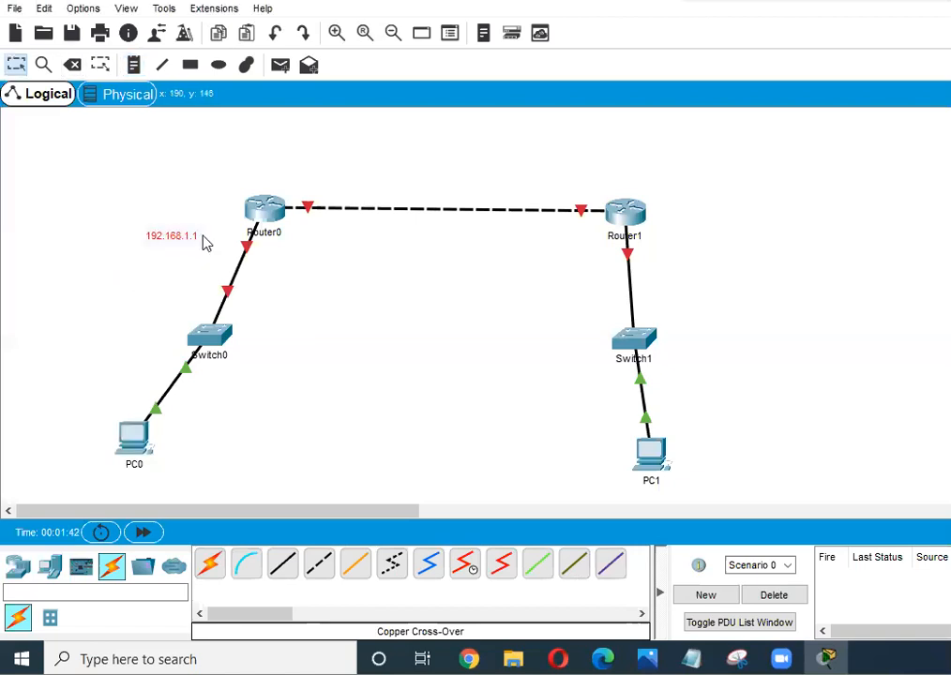
key("n")
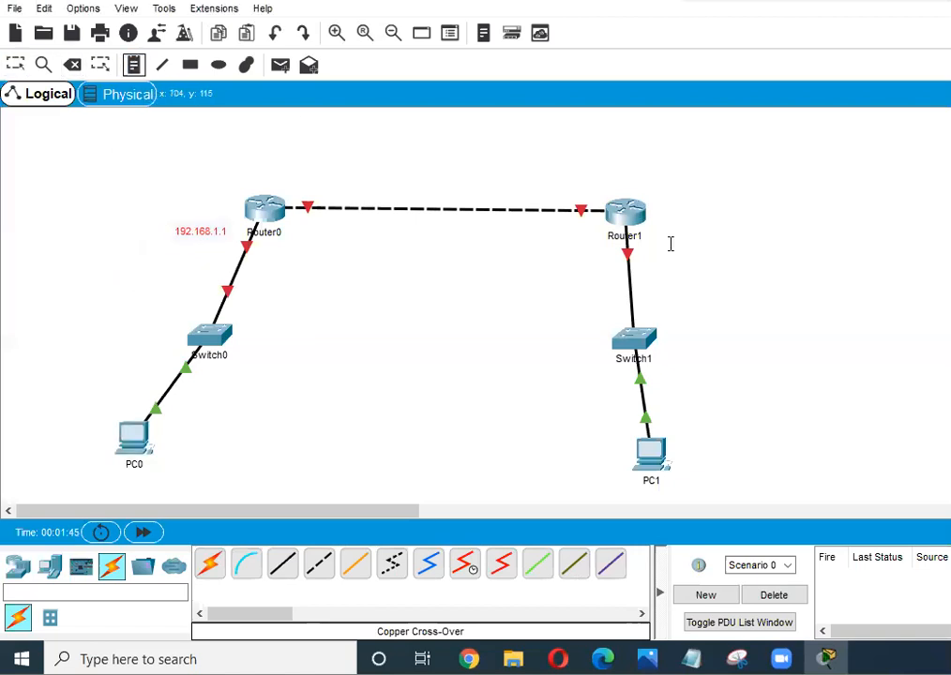
left_click(667, 235)
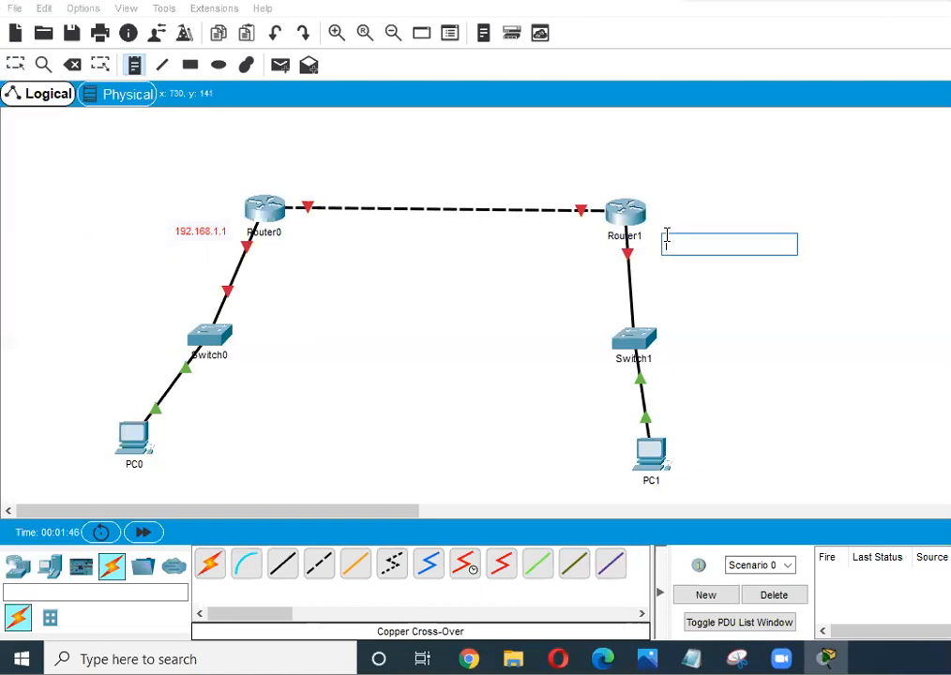
type("192.168")
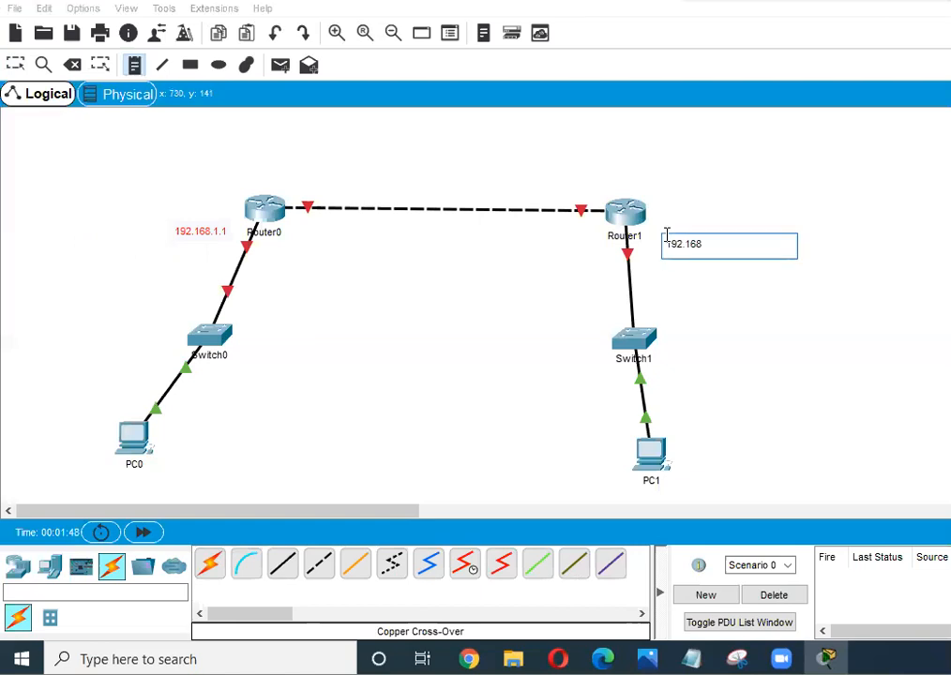
type(".10.1")
left_click(675, 284)
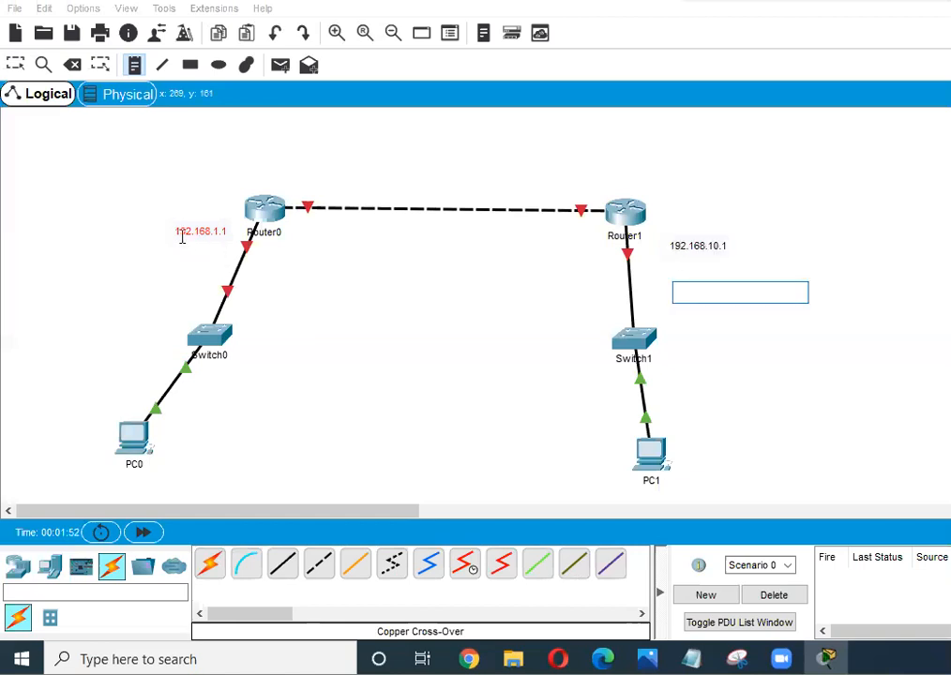
- Change the note beside Router1 to read 172.16.1.1 and shift it slightly closer to the router
left_click(331, 274)
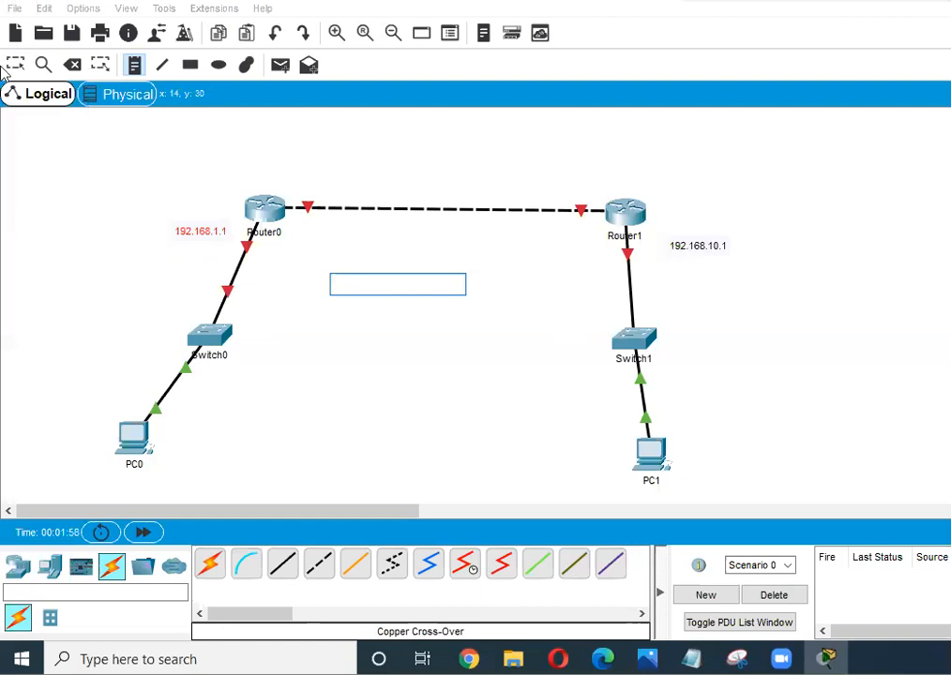
left_click(704, 249)
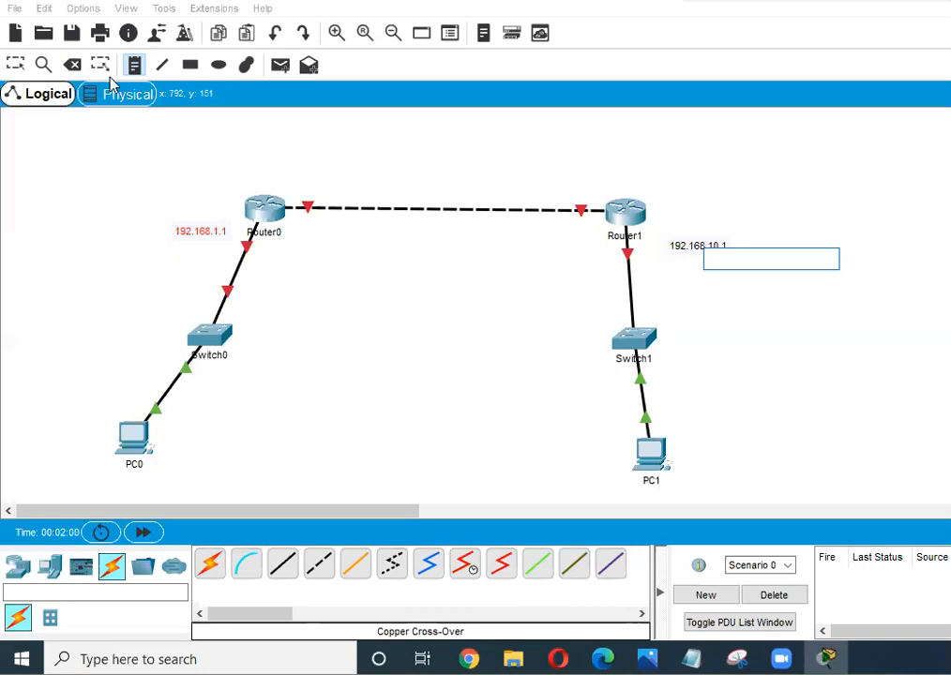
left_click(16, 65)
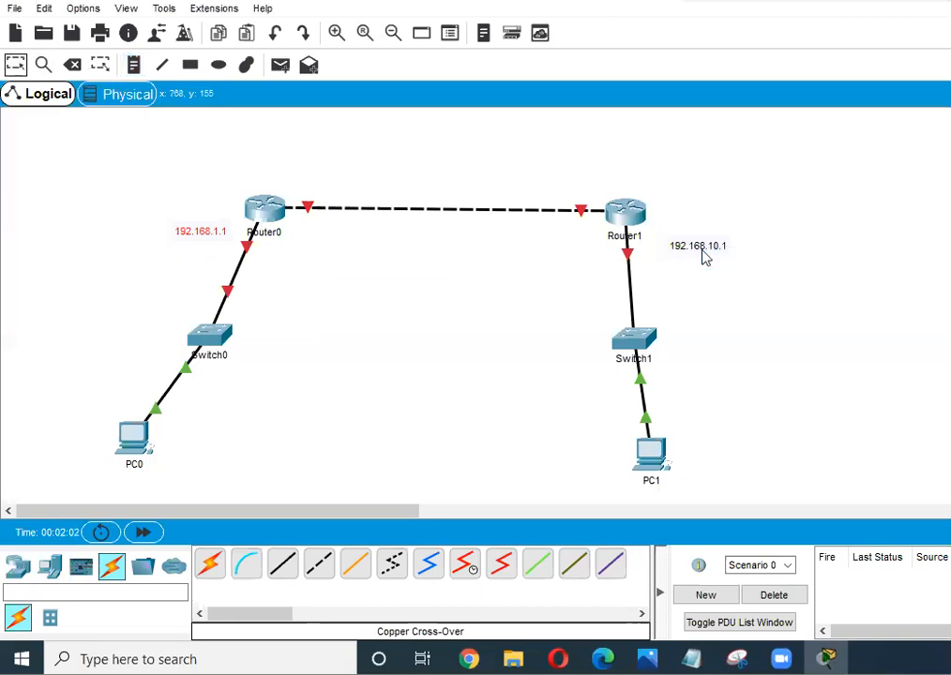
double_click(750, 248)
key("BackSpace")
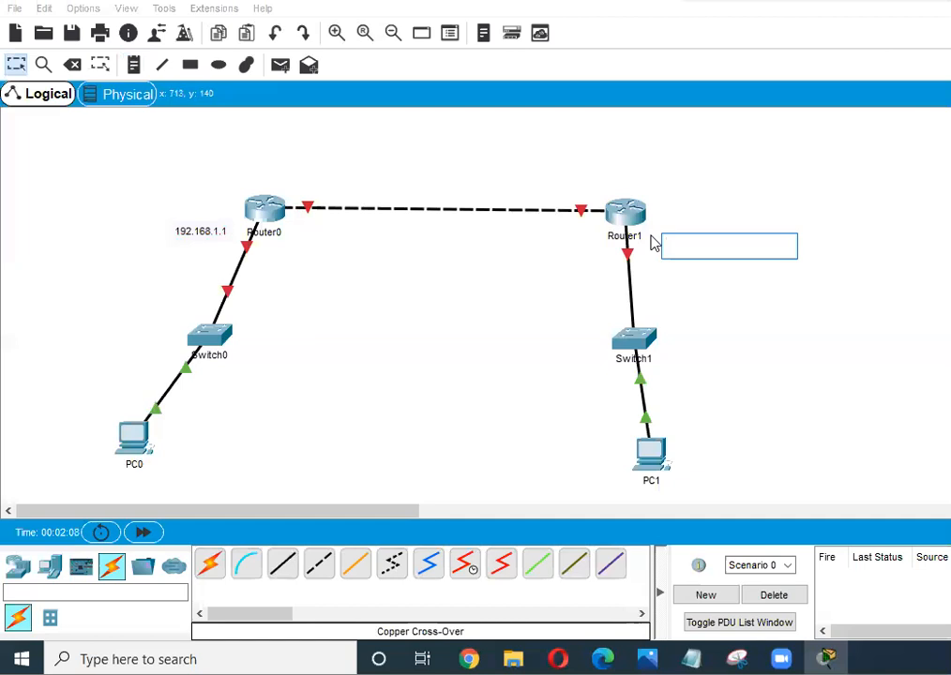
type("172.16.1.1")
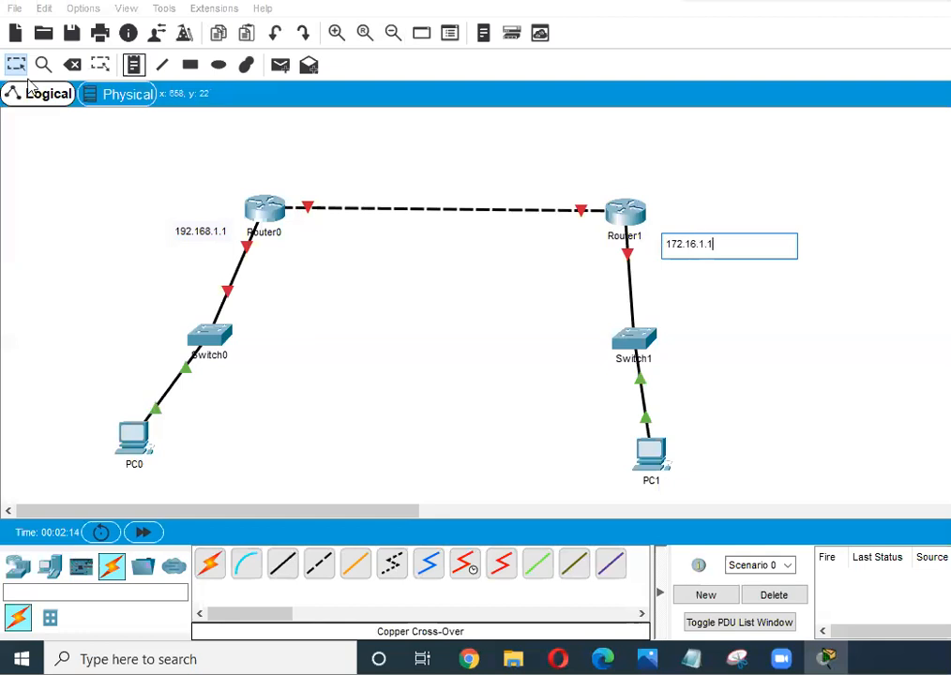
left_click(18, 71)
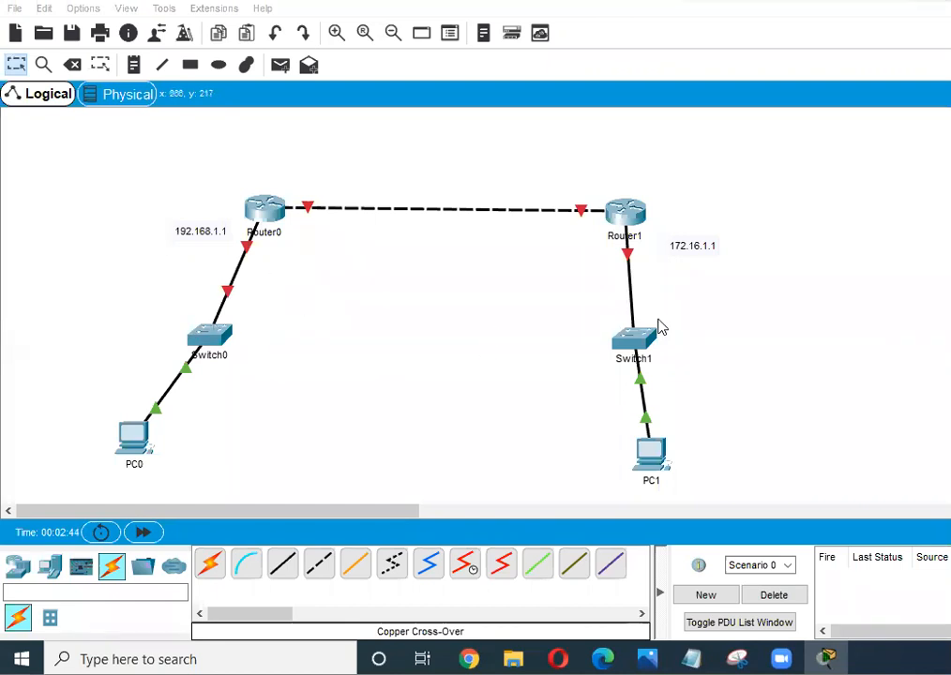
left_click_drag(692, 257, 683, 255)
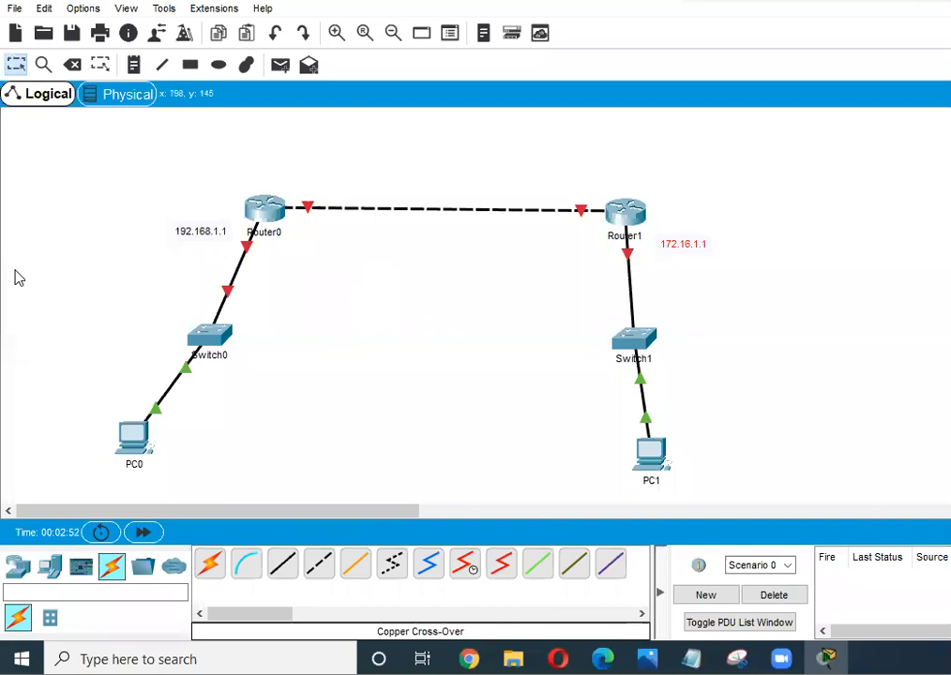
- Give PC1 the static IPv4 address 172.16.1.2 with subnet mask 255.255.0.0 and default gateway 172.16.1.1
left_click(649, 456)
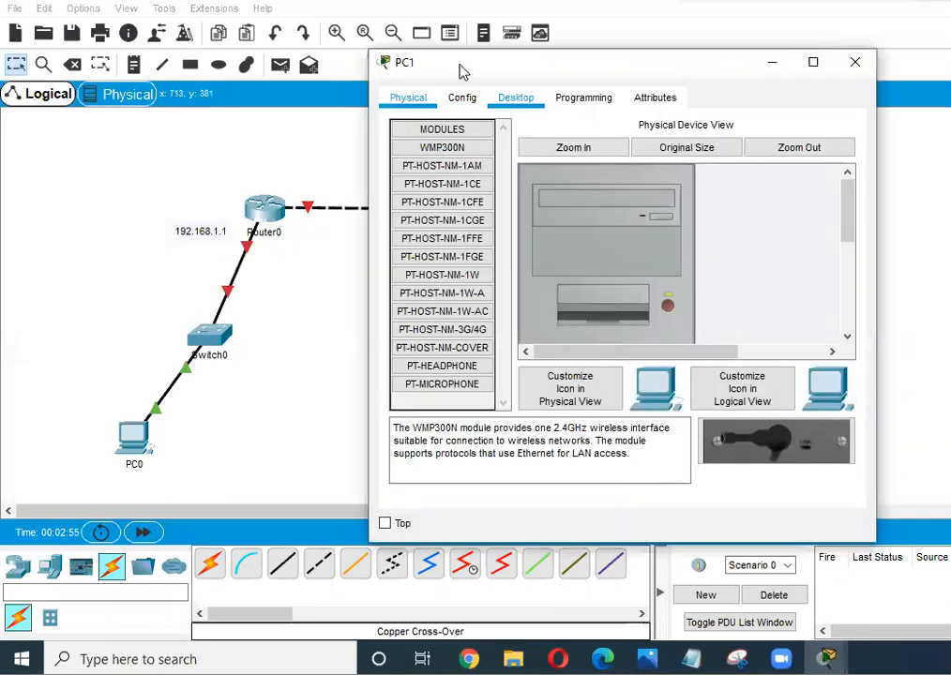
left_click(515, 98)
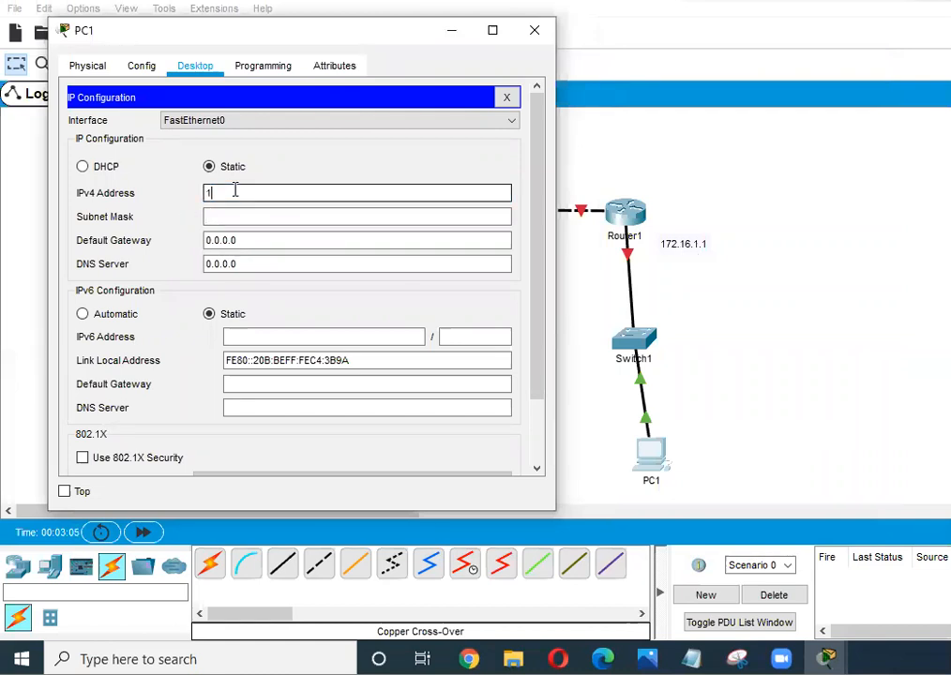
type("72.16.1.2")
key("Tab")
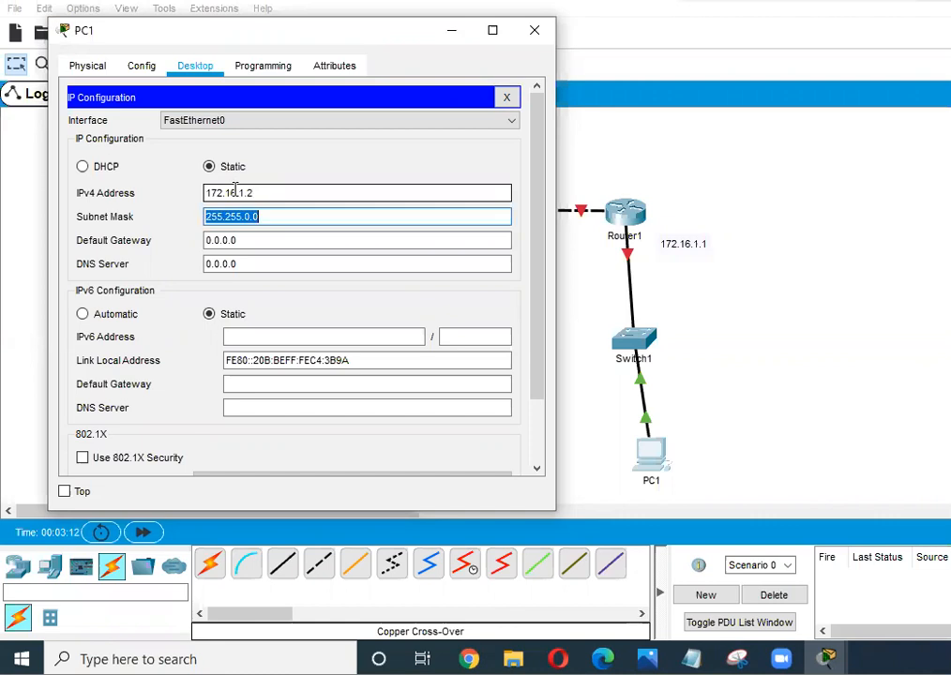
key("Tab")
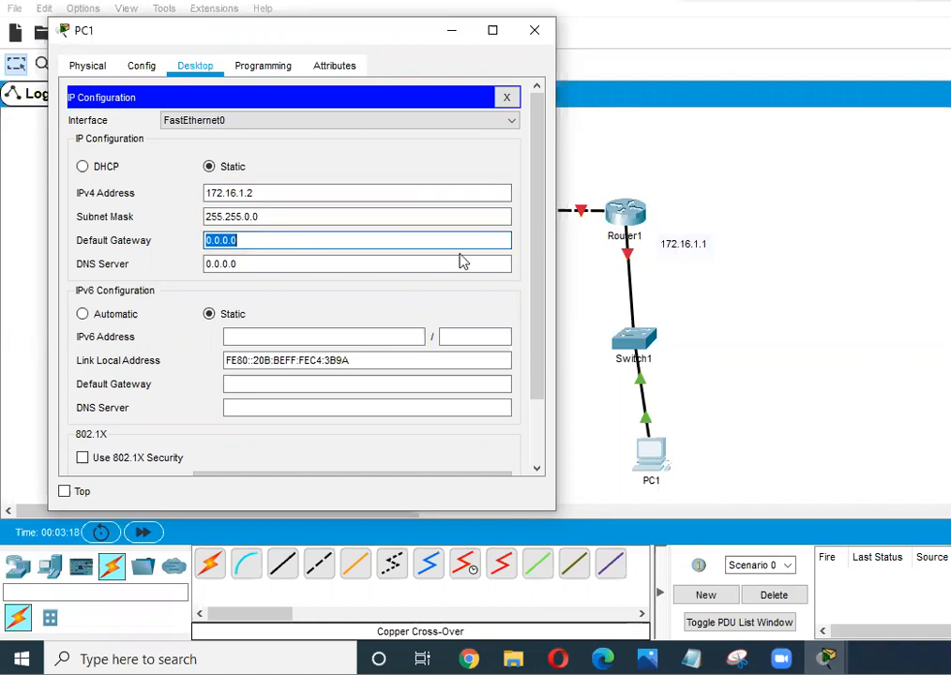
type("172.16.1.1")
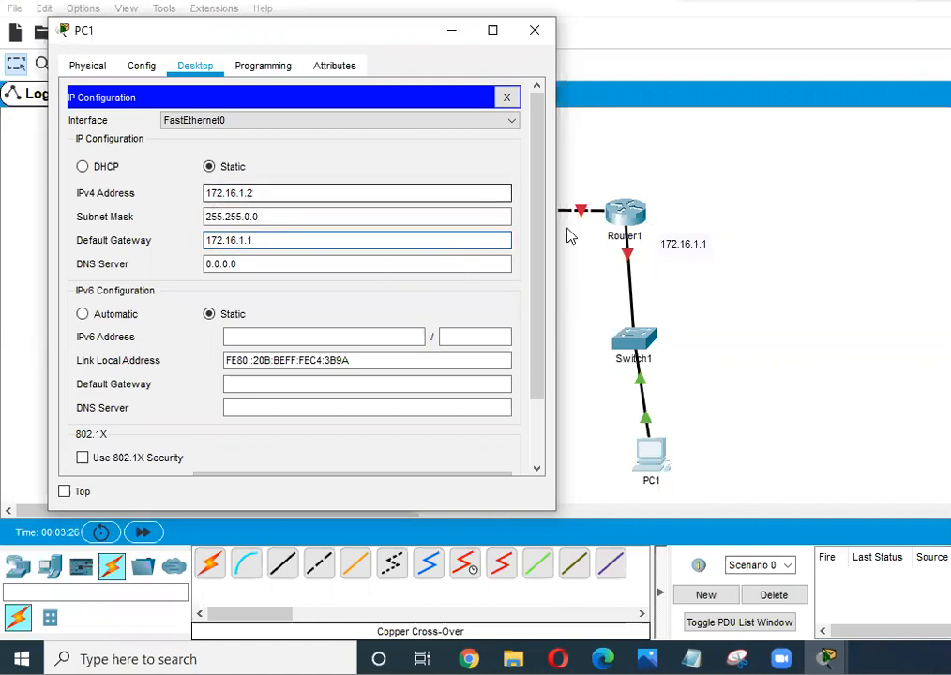
left_click(533, 31)
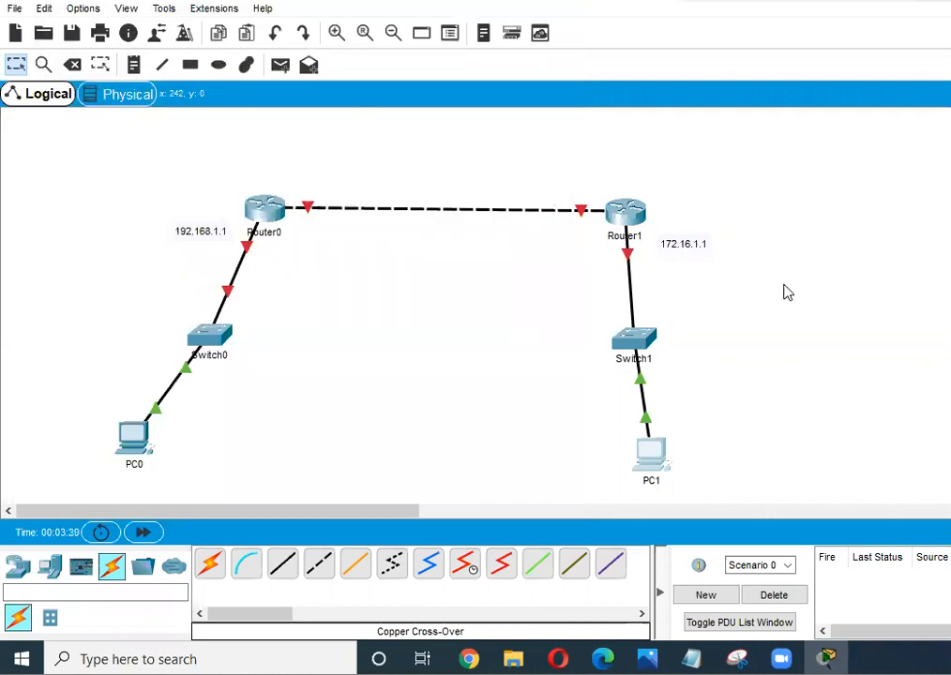
- Copy the text of Router1's address note into a new note beside PC1 and edit it to read 172.16.1.2
left_click(712, 244)
left_click_drag(712, 244, 649, 245)
key("ctrl+c")
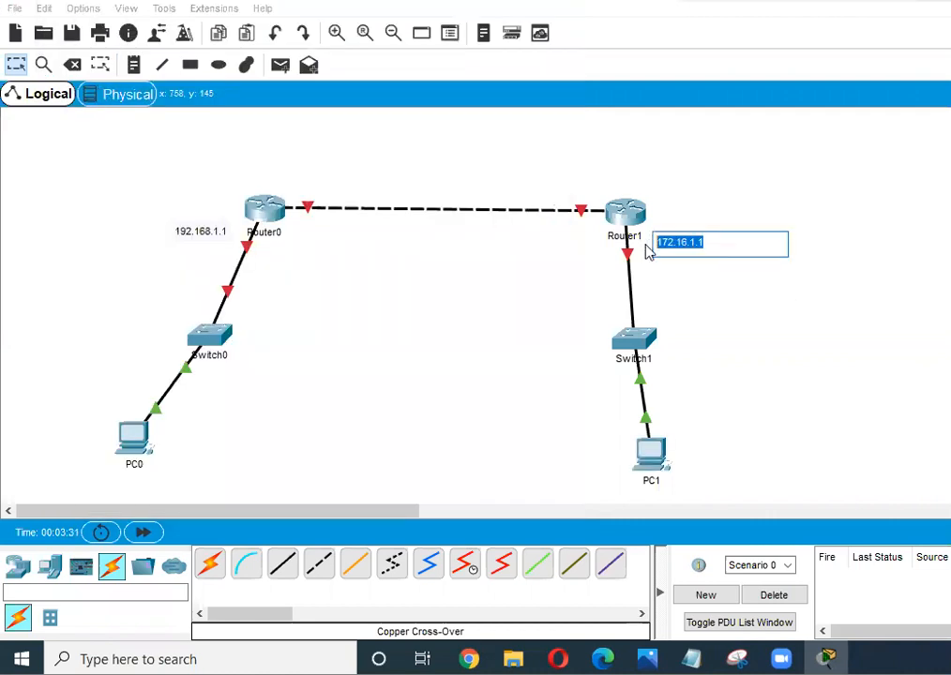
left_click(133, 64)
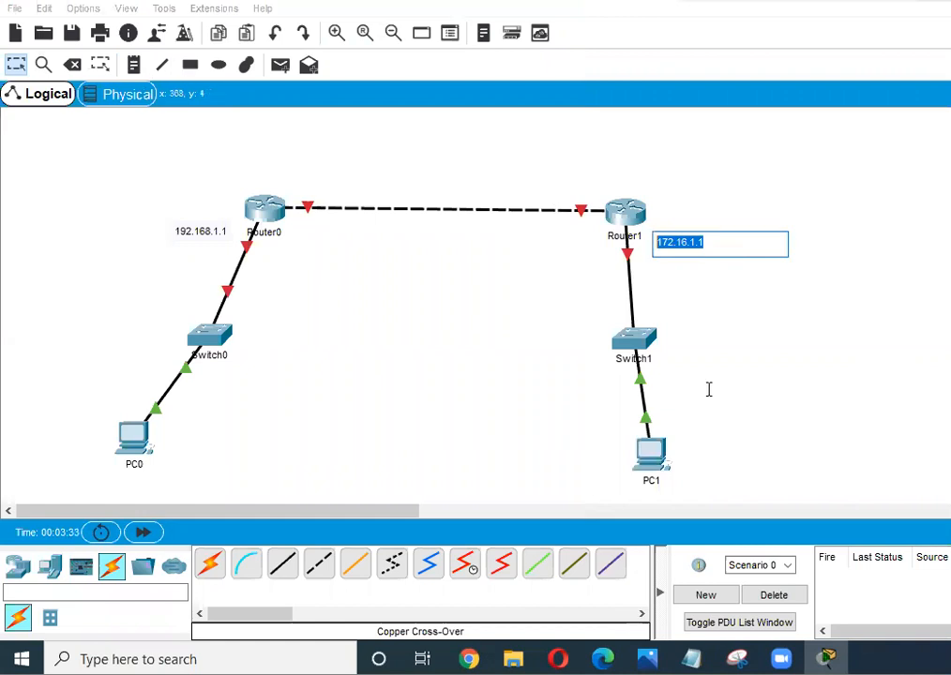
left_click(686, 451)
key("ctrl+v")
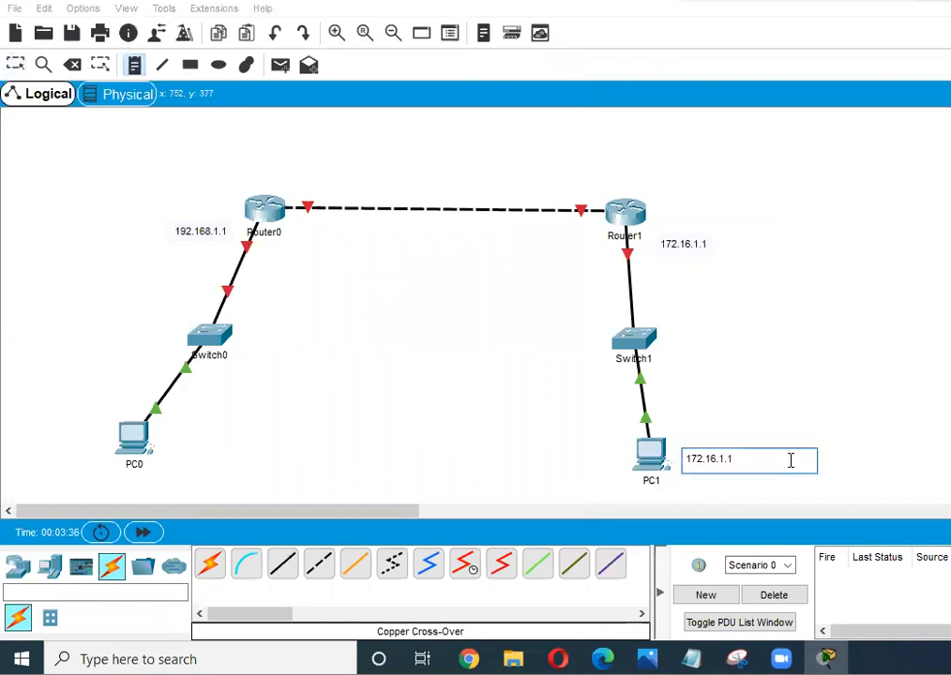
key("BackSpace")
type("2")
left_click(15, 63)
key("Escape")
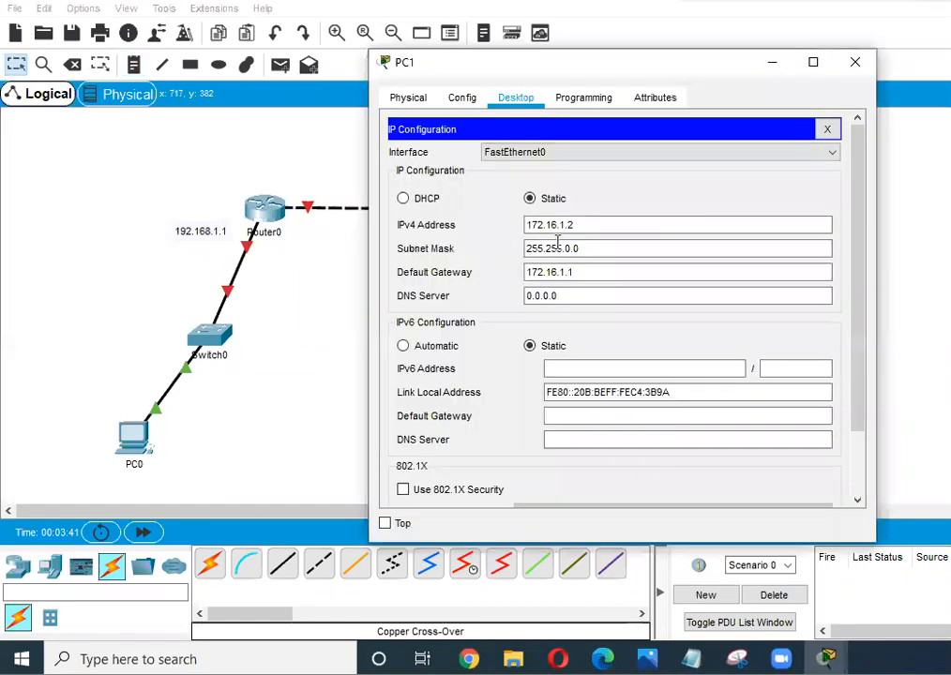
left_click(854, 62)
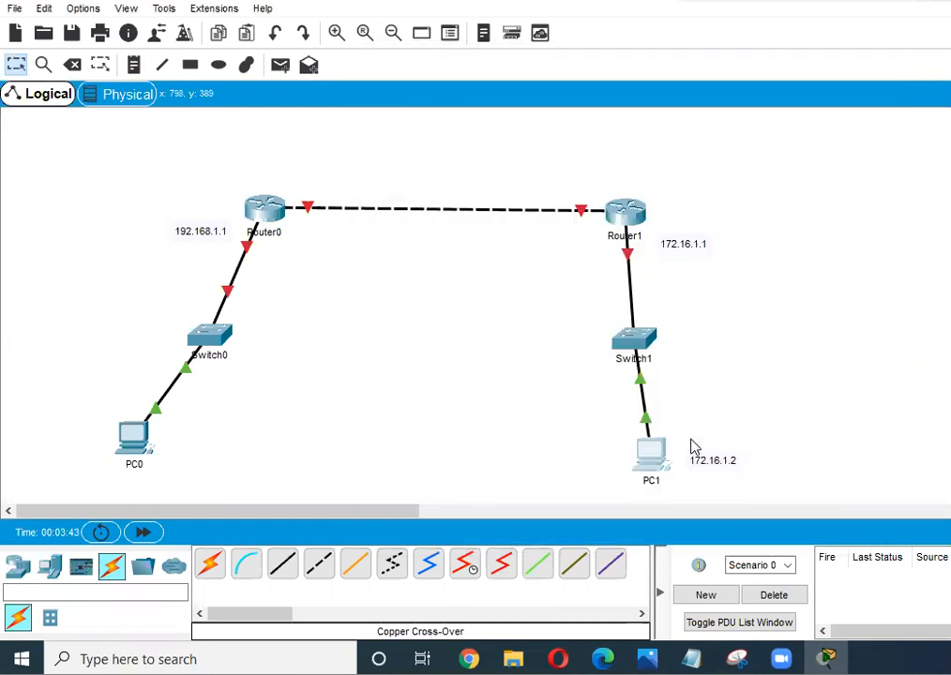
- Copy the text of Router0's address note into a new note beside PC0 and edit it to read 192.168.1.2
double_click(206, 241)
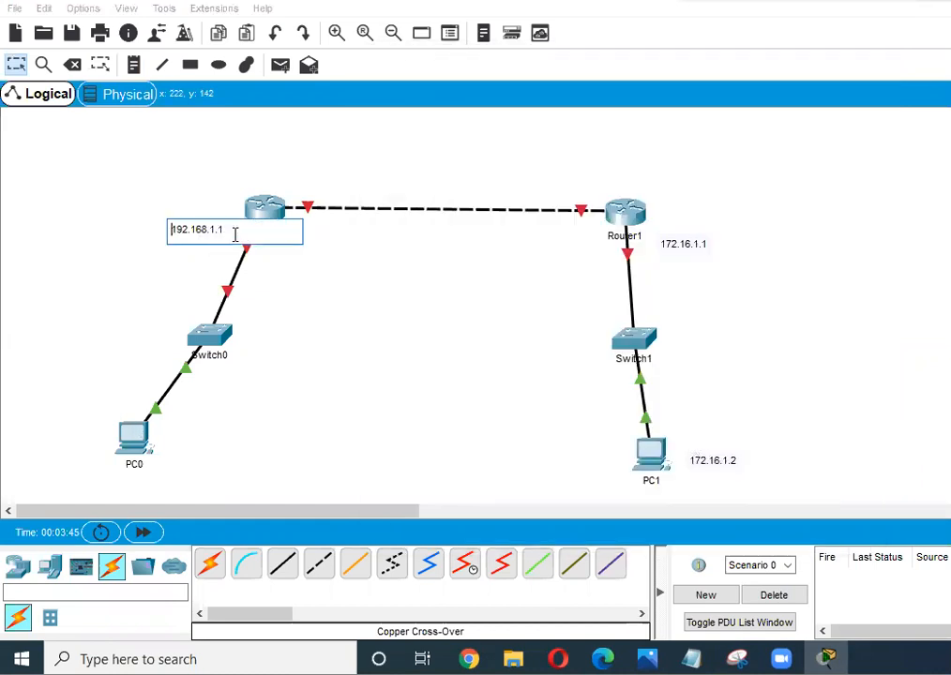
key("ctrl+a")
key("ctrl+c")
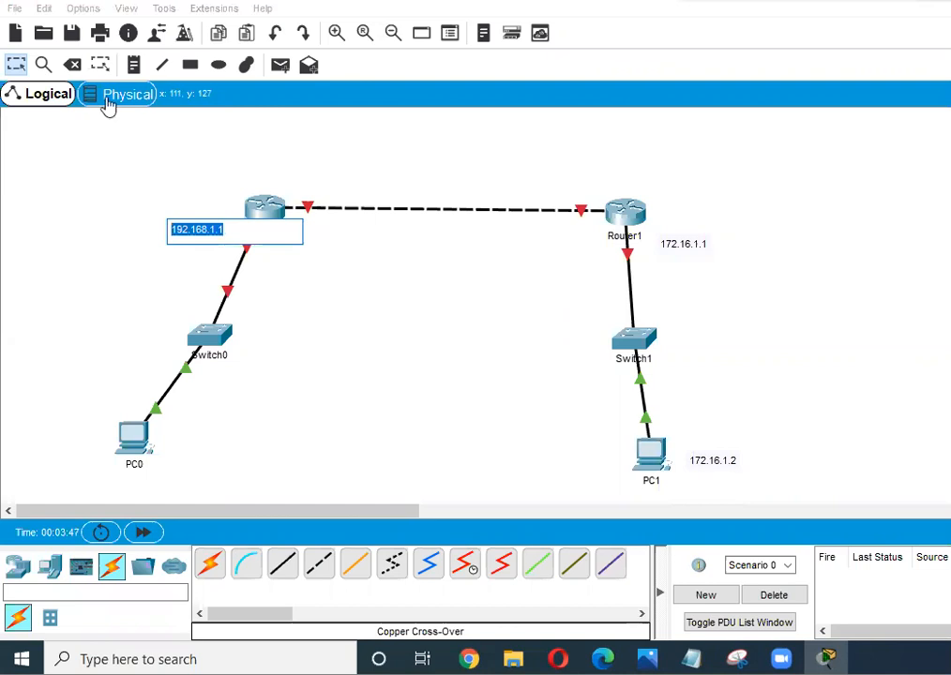
left_click(133, 64)
left_click(36, 411)
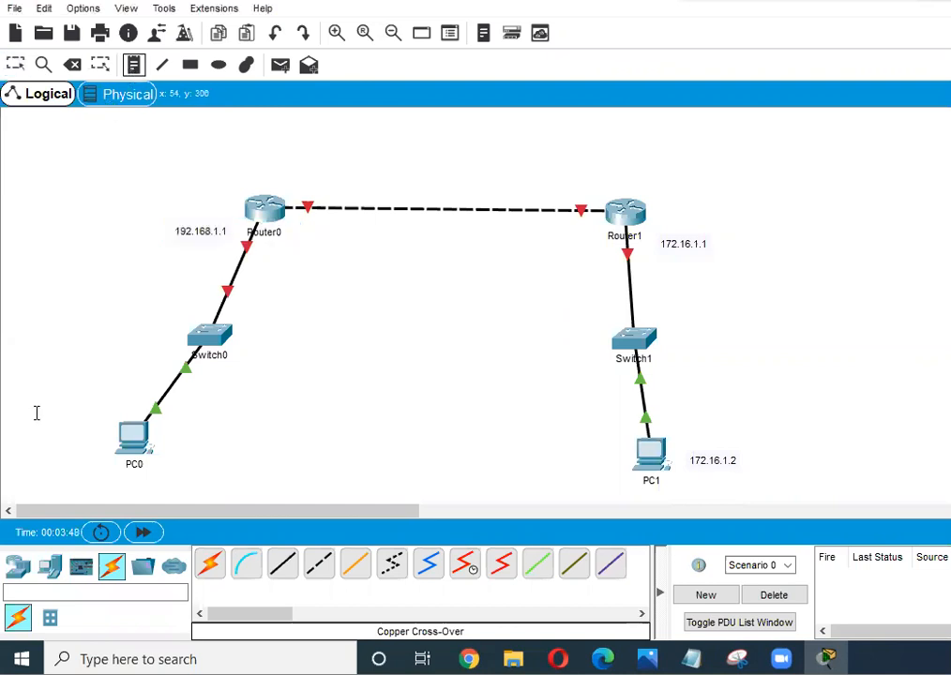
left_click(74, 424)
key("ctrl+v")
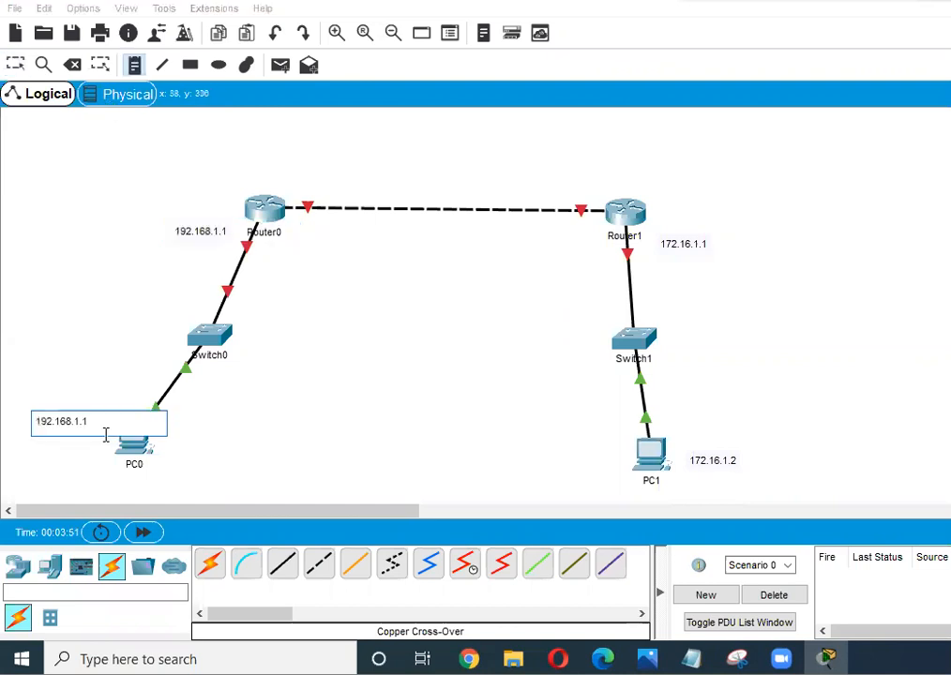
key("BackSpace")
type("2")
left_click(102, 373)
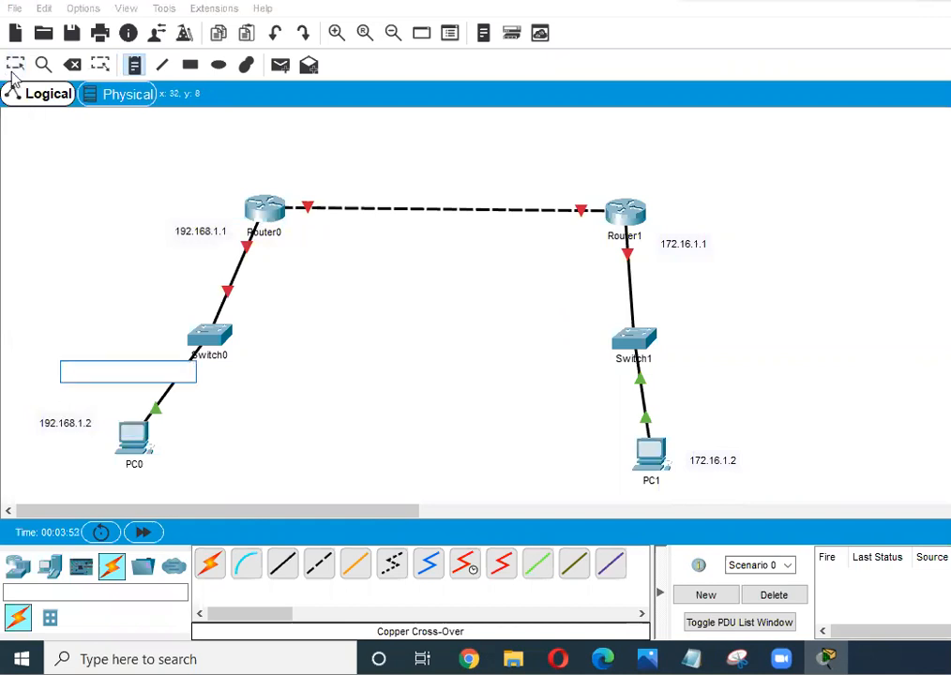
key("Escape")
- Give PC0 the static IPv4 address 192.168.1.2 with subnet mask 255.255.255.0 and default gateway 192.168.1.1
left_click(133, 442)
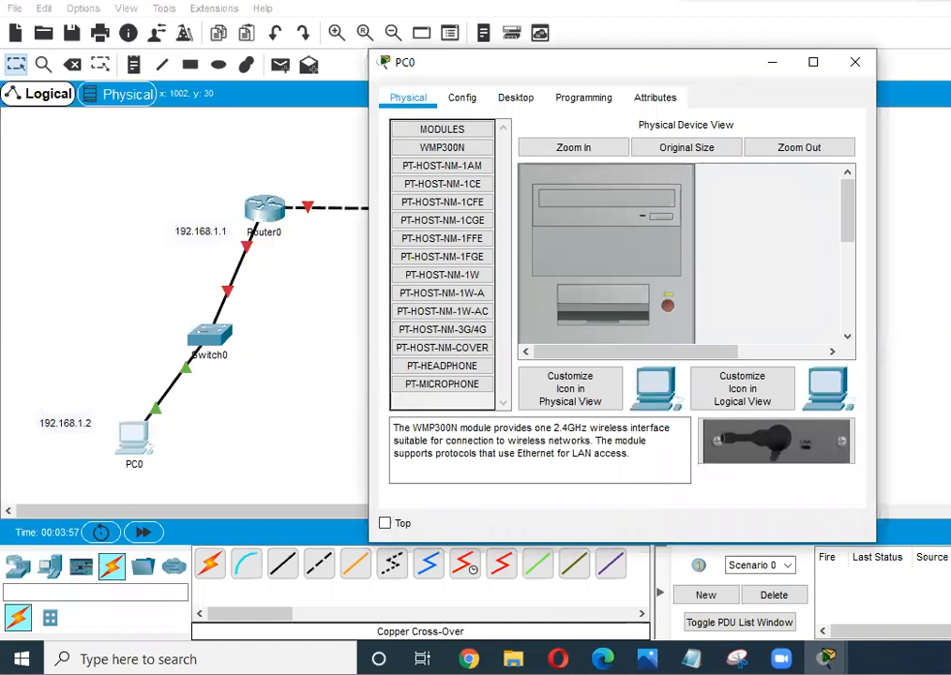
left_click(514, 101)
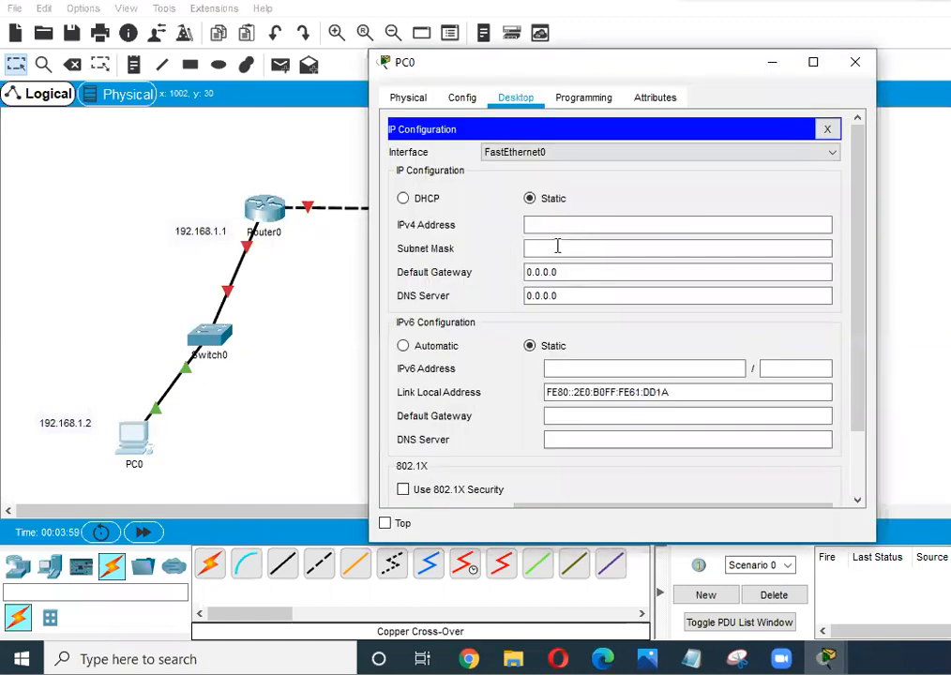
left_click(554, 224)
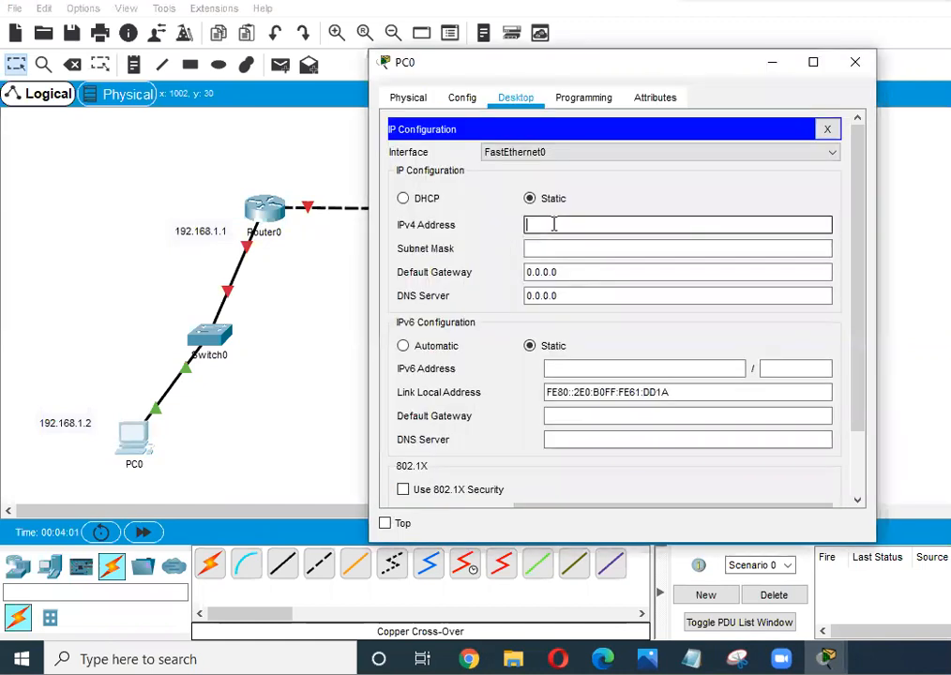
type("192.168.1.2")
key("Tab")
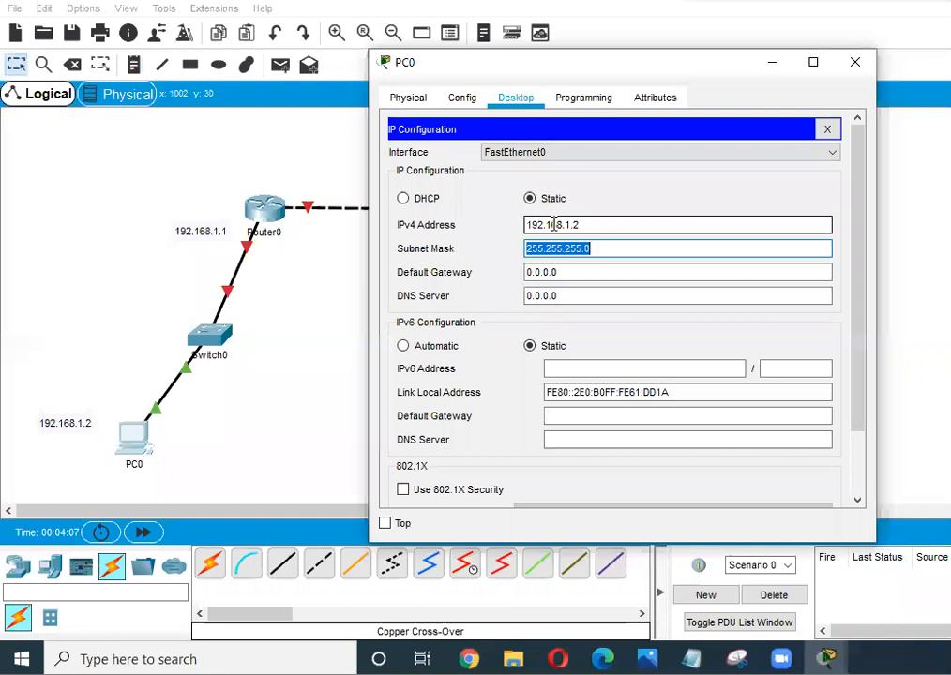
key("Tab")
type("192.1")
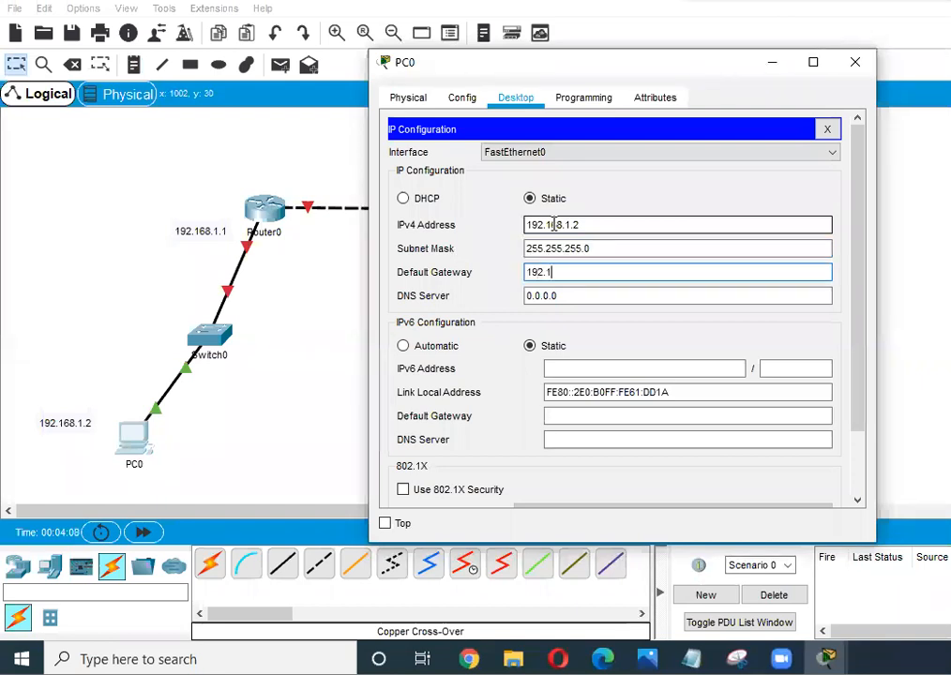
type("68.1.1")
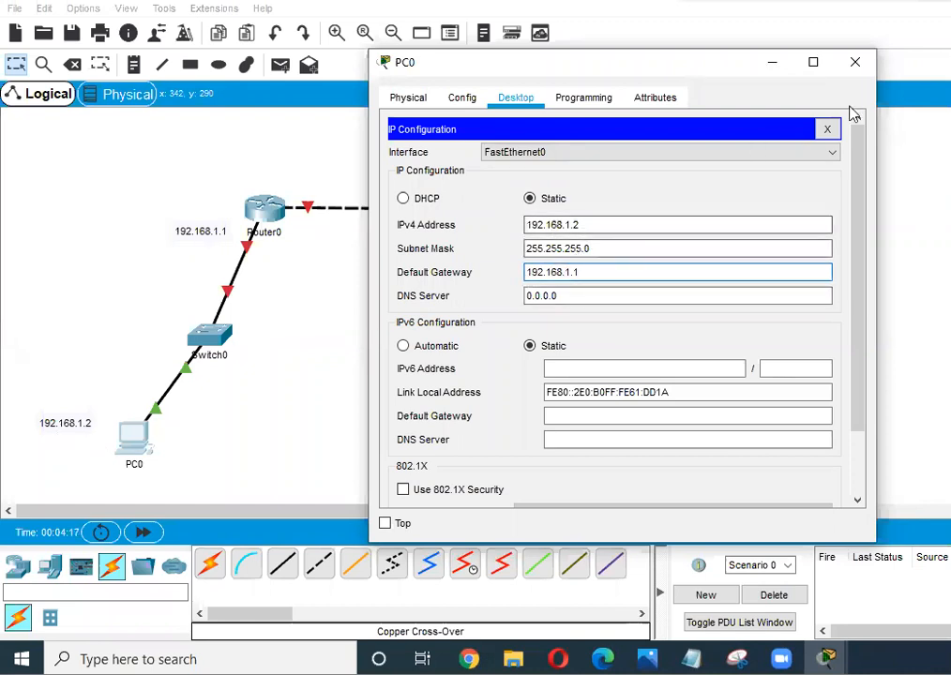
left_click(159, 413)
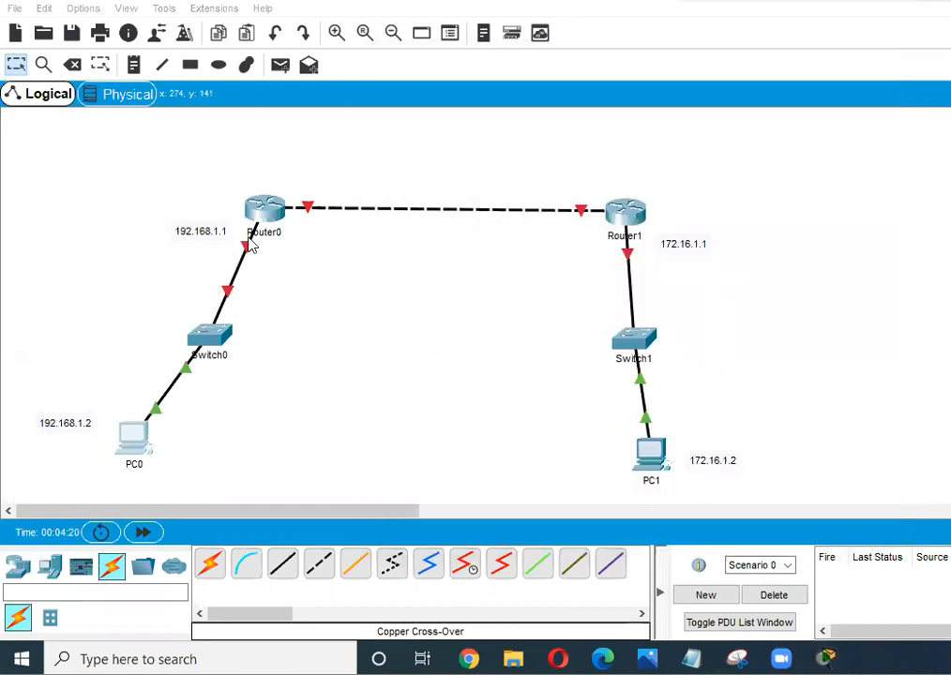
- Ping Router0's address 192.168.1.1 from PC0's command prompt
left_click(137, 443)
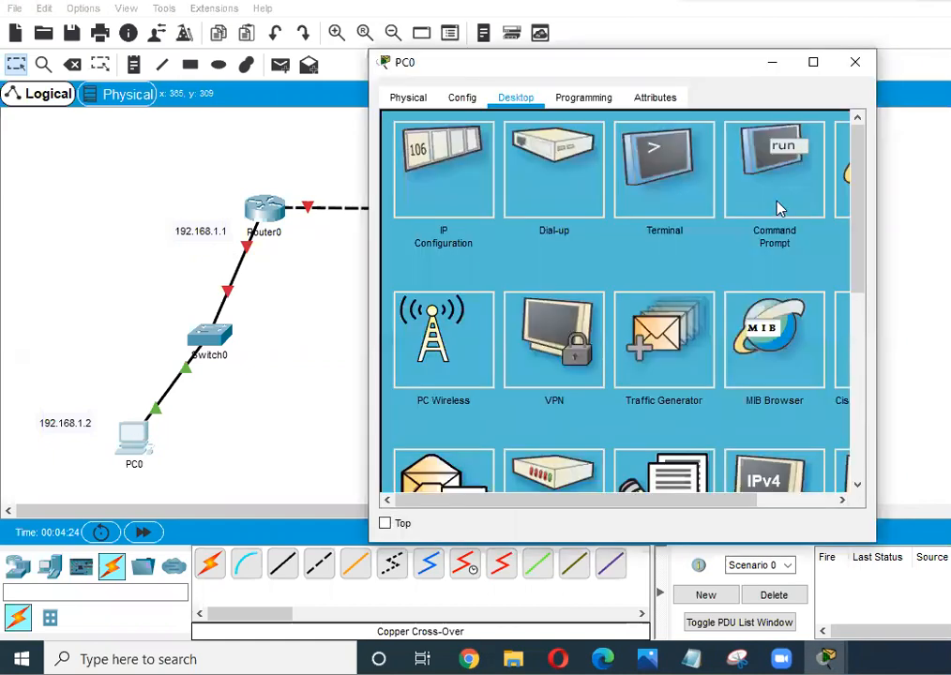
left_click(774, 187)
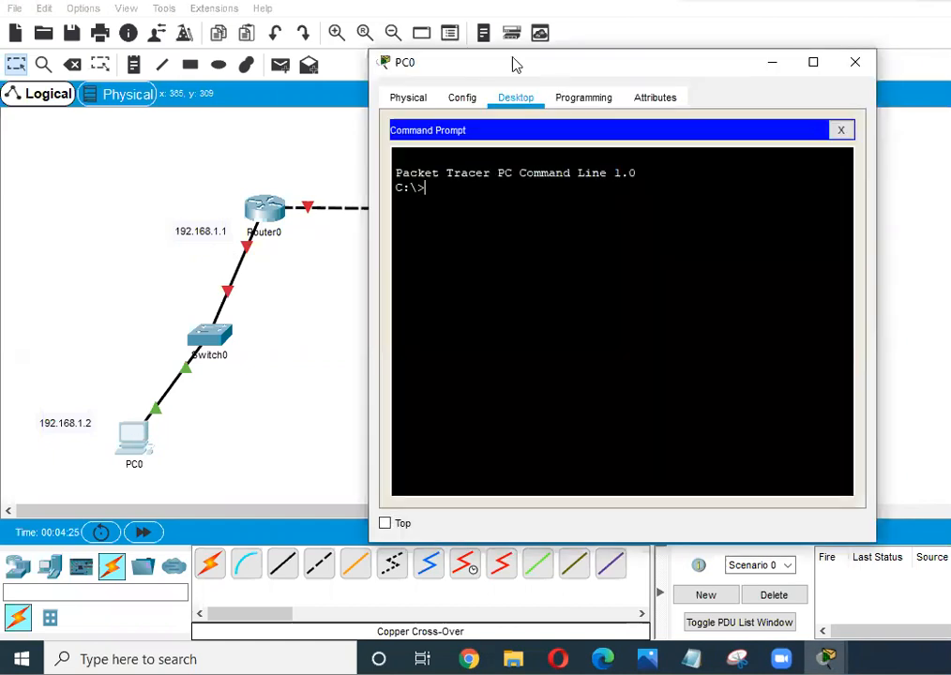
left_click_drag(575, 68, 656, 68)
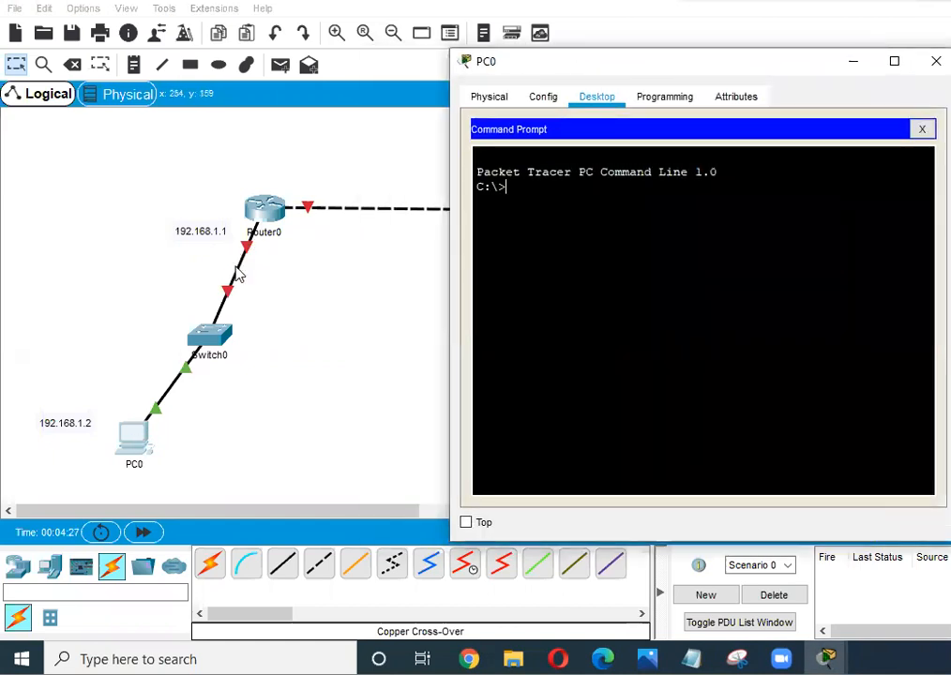
type("ping 192")
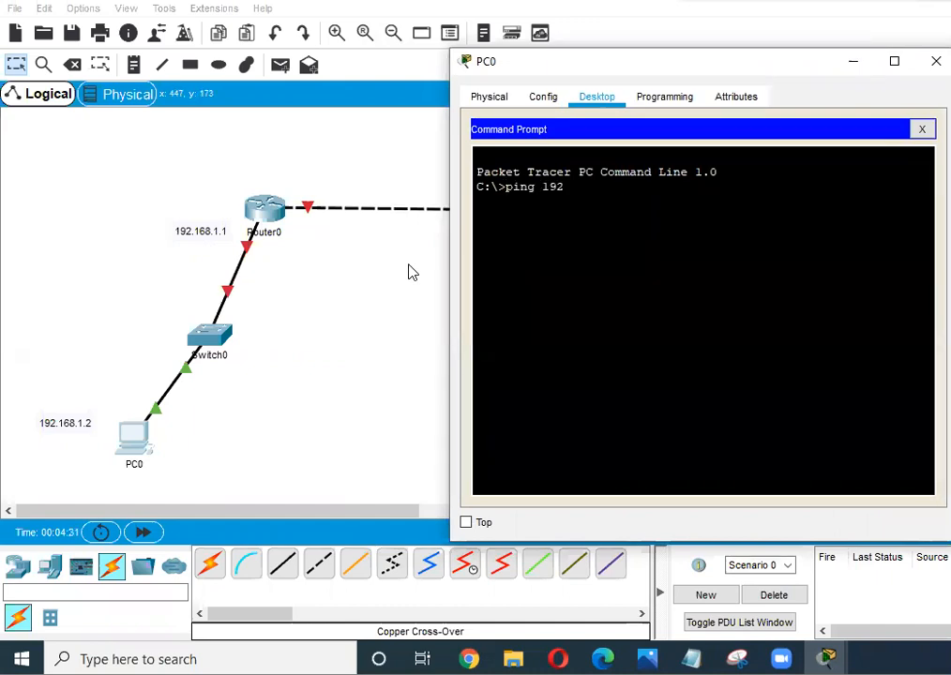
type(".168.1.1")
key("Return")
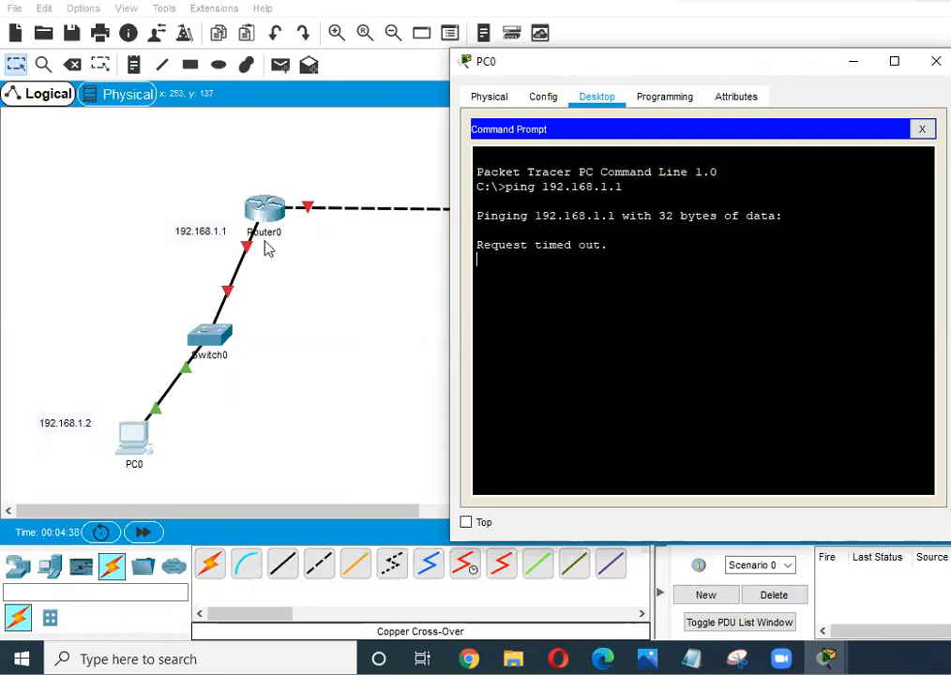
left_click(221, 208)
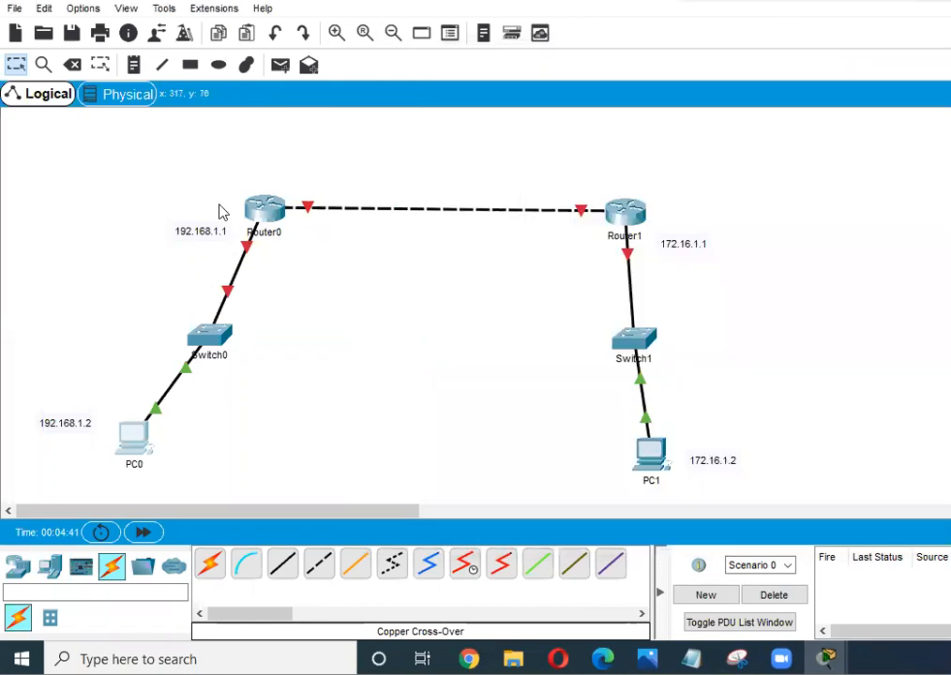
- On Router0's command line, decline the initial configuration dialog, then enter privileged and global configuration mode with en and config t
double_click(266, 212)
left_click(505, 97)
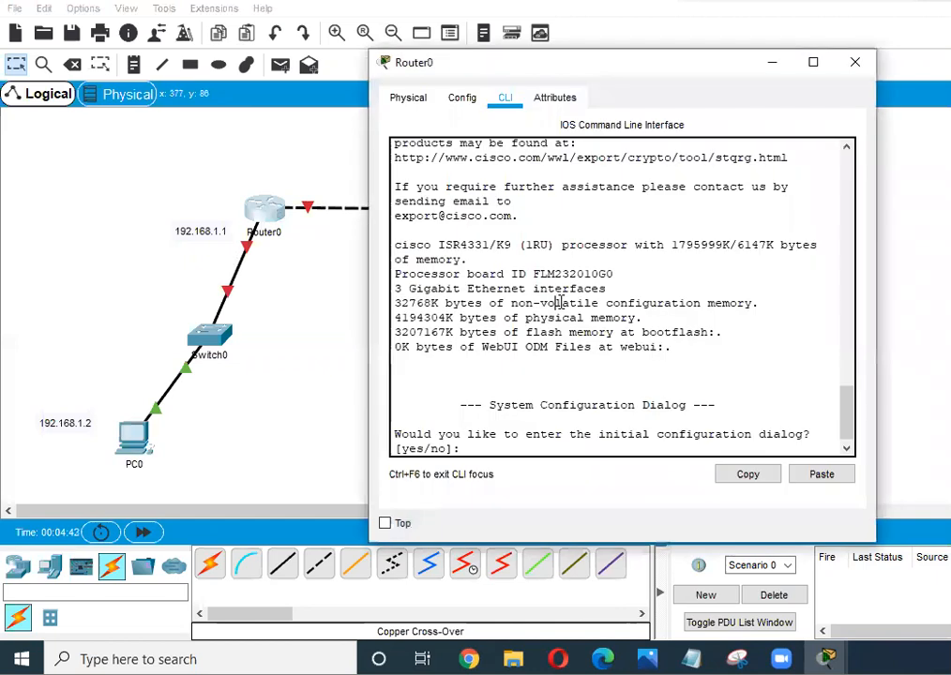
key("Return")
key("Return")
key("Return")
type("no")
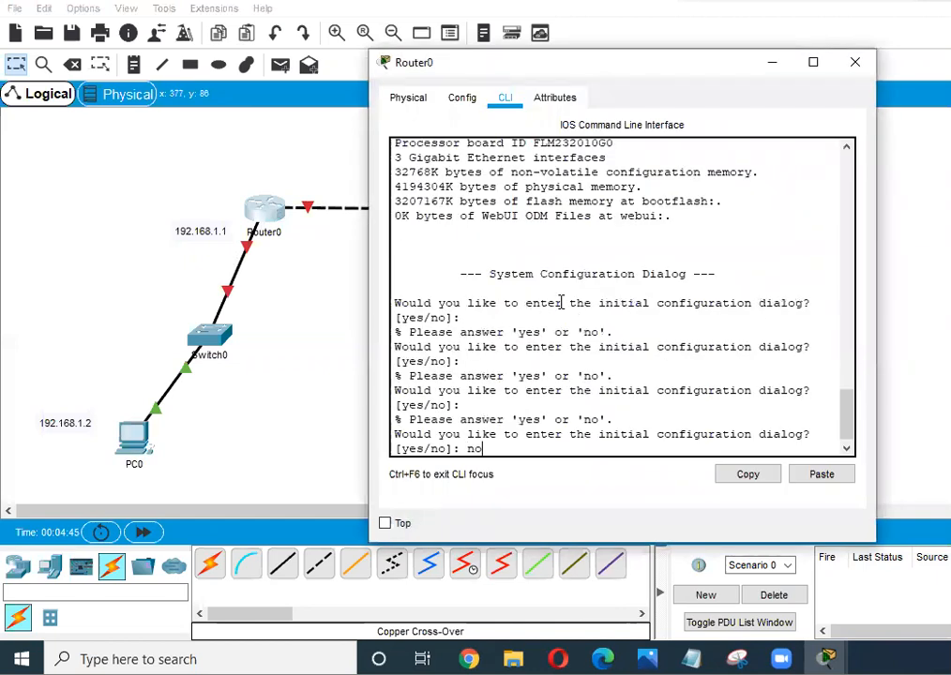
key("Return")
key("Return")
type("en")
key("Return")
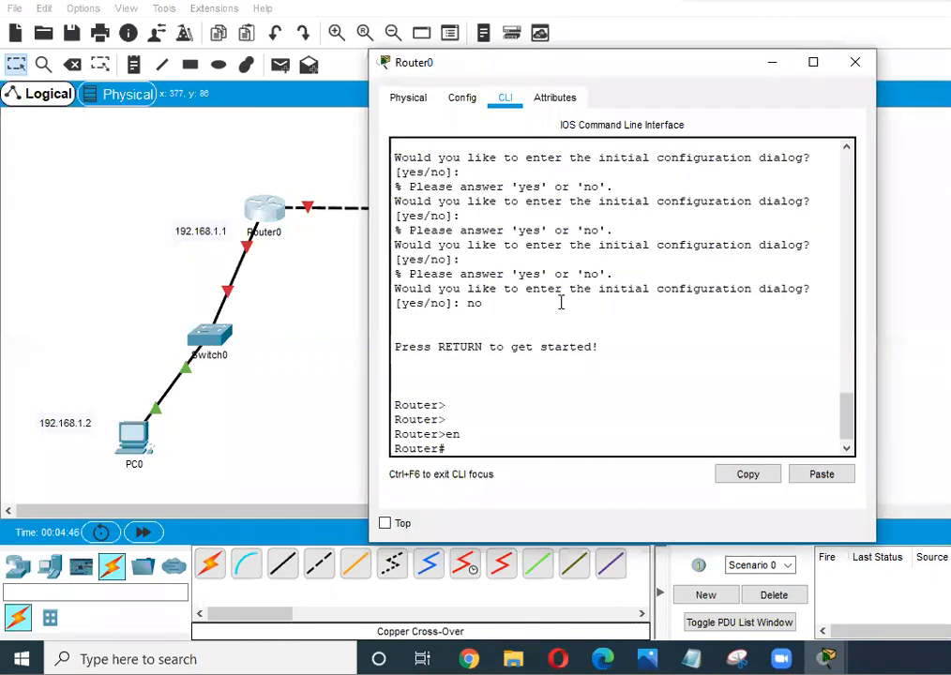
type("config t")
key("Return")
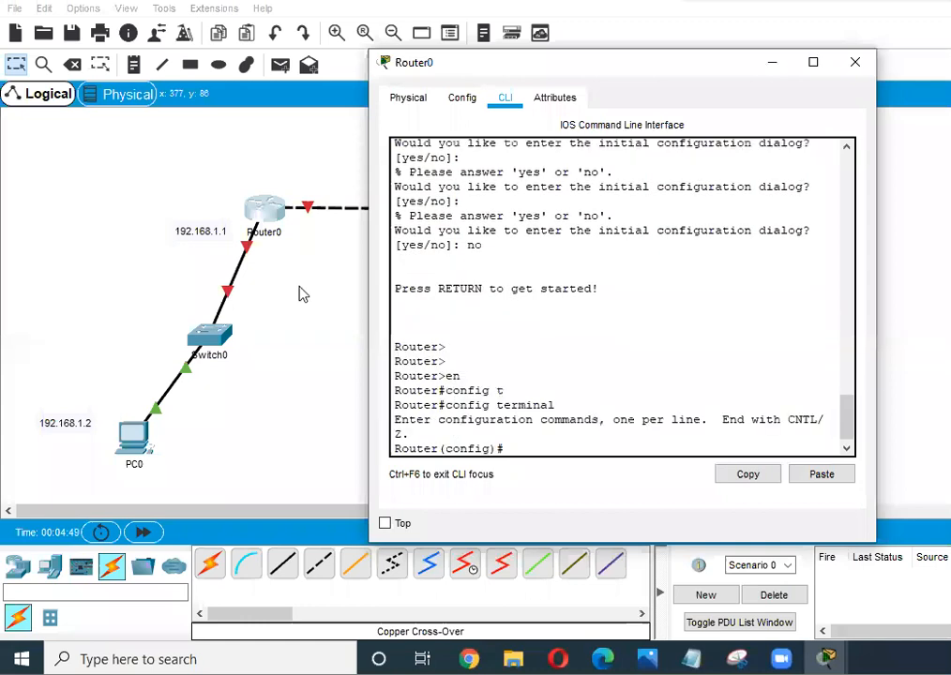
- Check which port links Router0 to Switch0 and enter Router0's configuration mode for interface gigabitEthernet 0/0/1
left_click(252, 256)
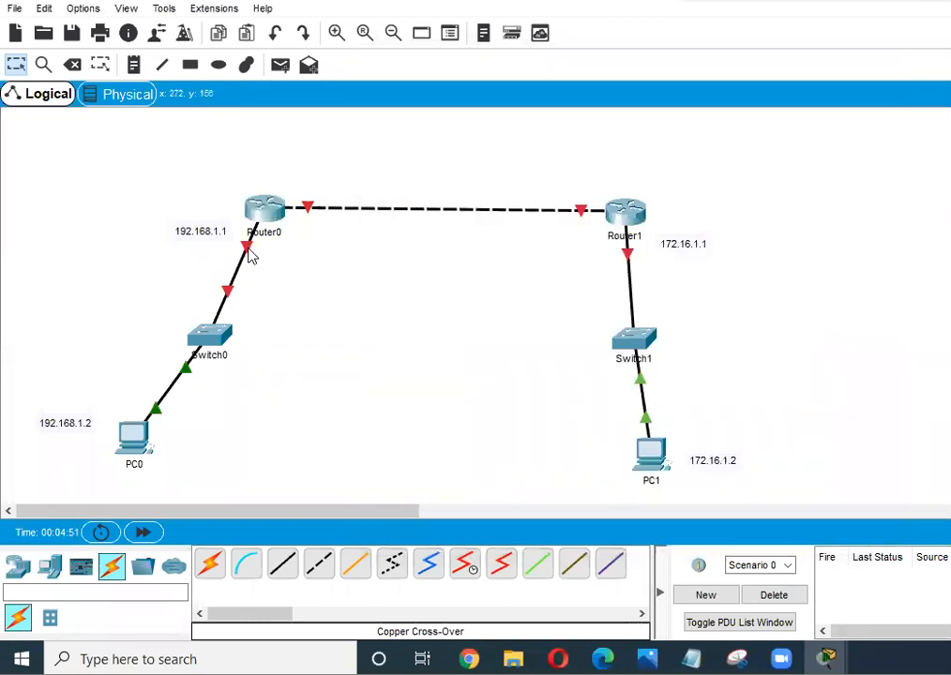
mouse_move(250, 256)
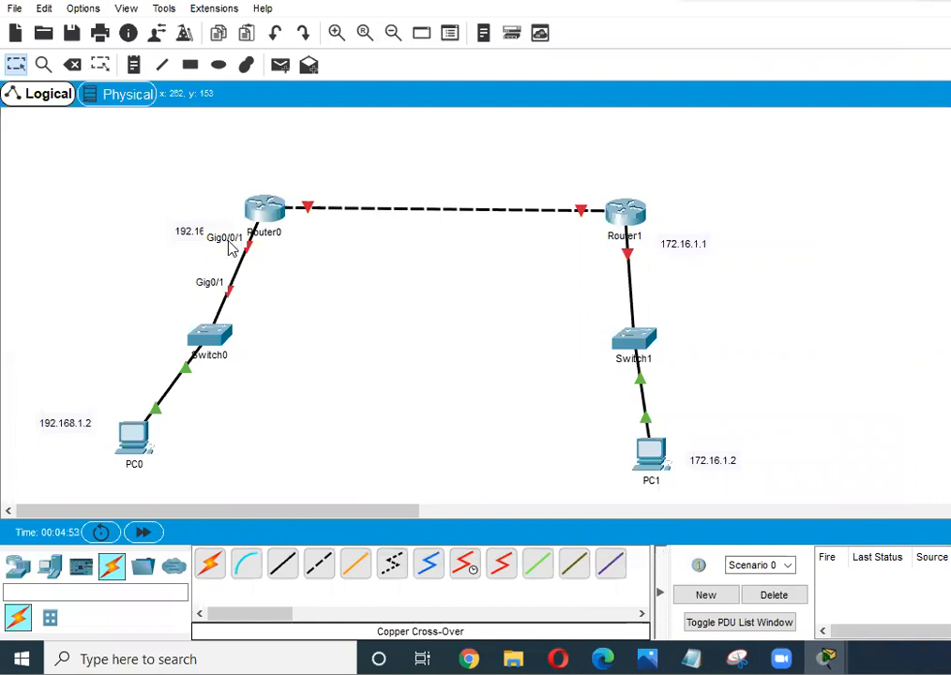
left_click(270, 215)
type("in")
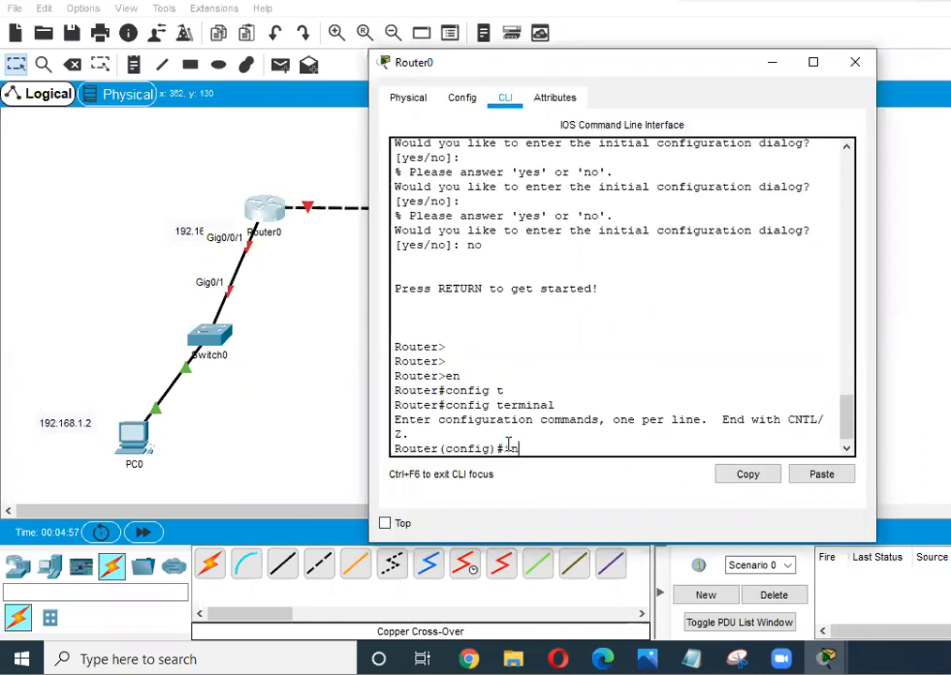
type("t")
key("Tab")
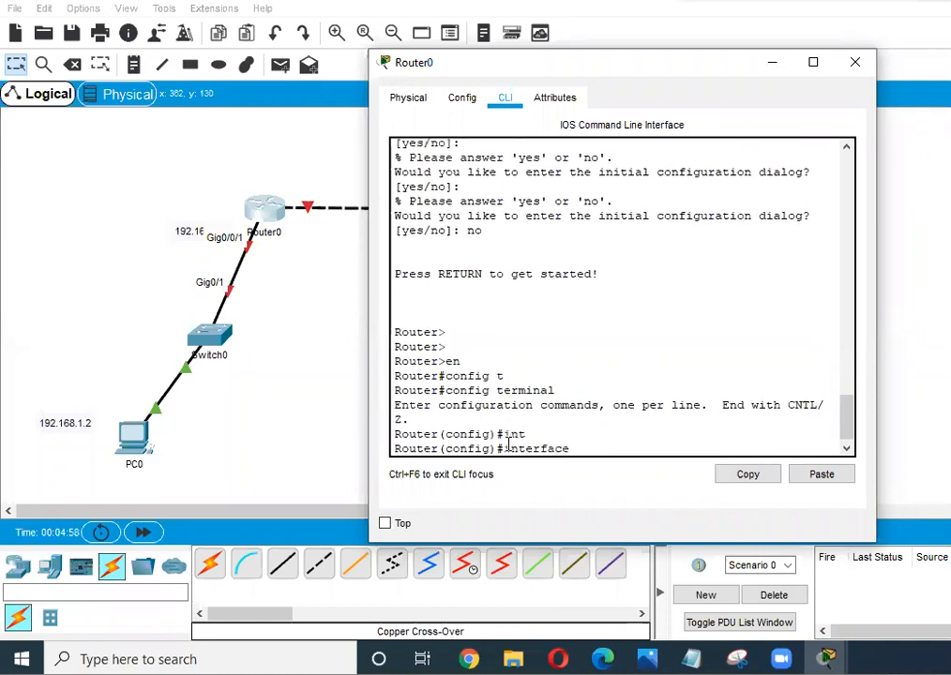
type("gig")
key("Tab")
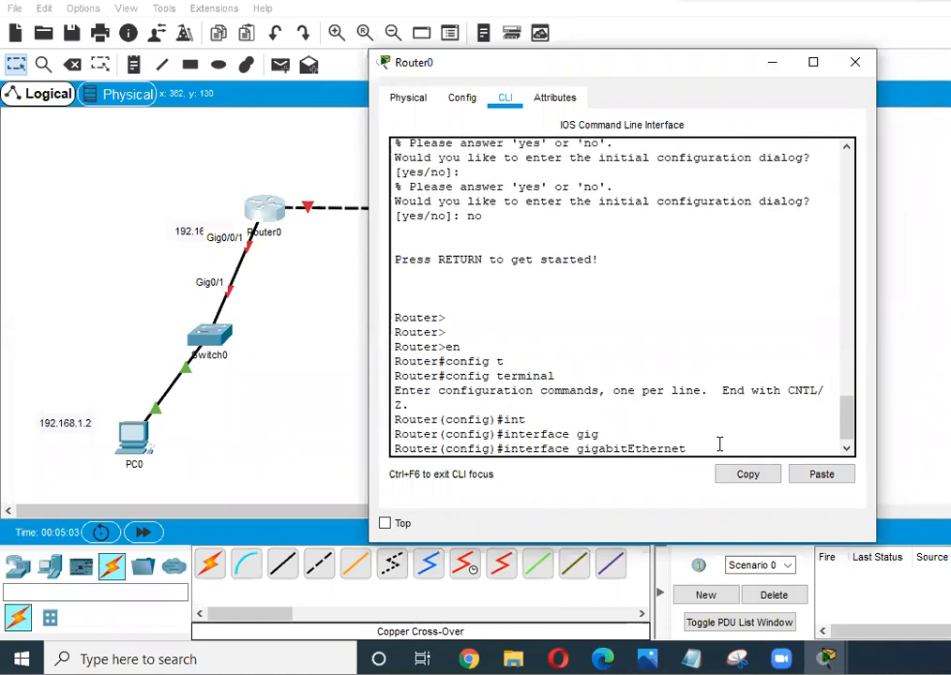
type("0/0/1")
key("Return")
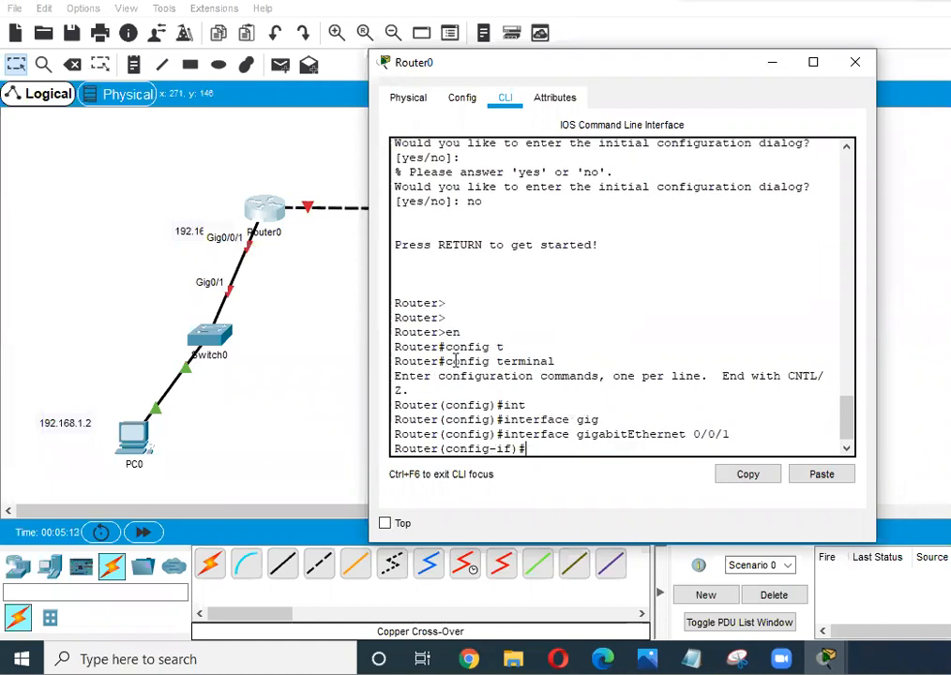
- Assign IP address 192.168.1.1 with mask 255.255.255.0 to Router0's interface, moving its address note clear of the port label
type("ip add")
key("Tab")
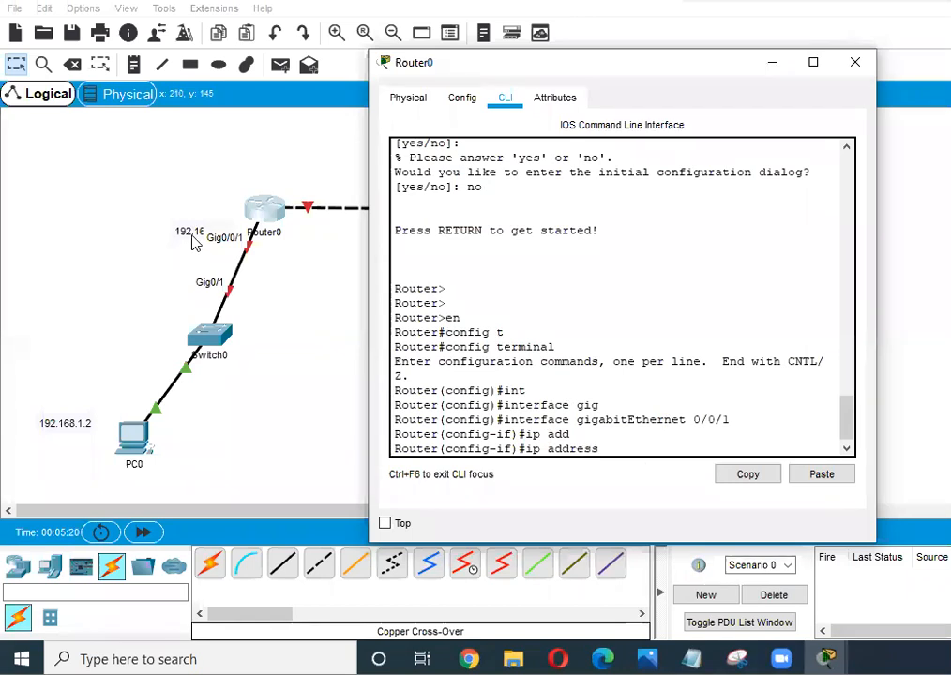
left_click_drag(189, 230, 179, 217)
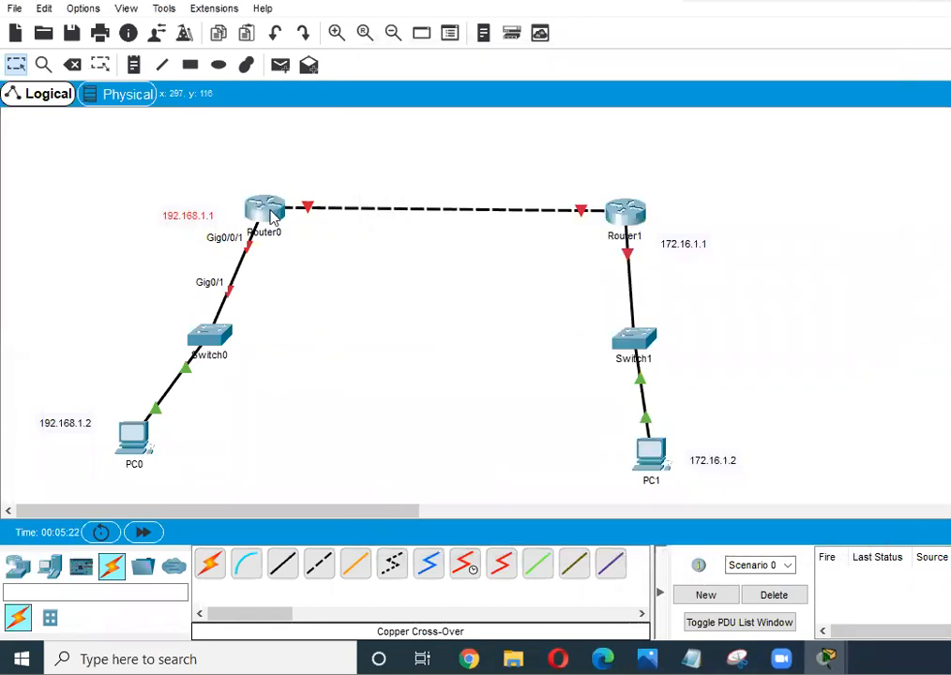
key("alt+Tab")
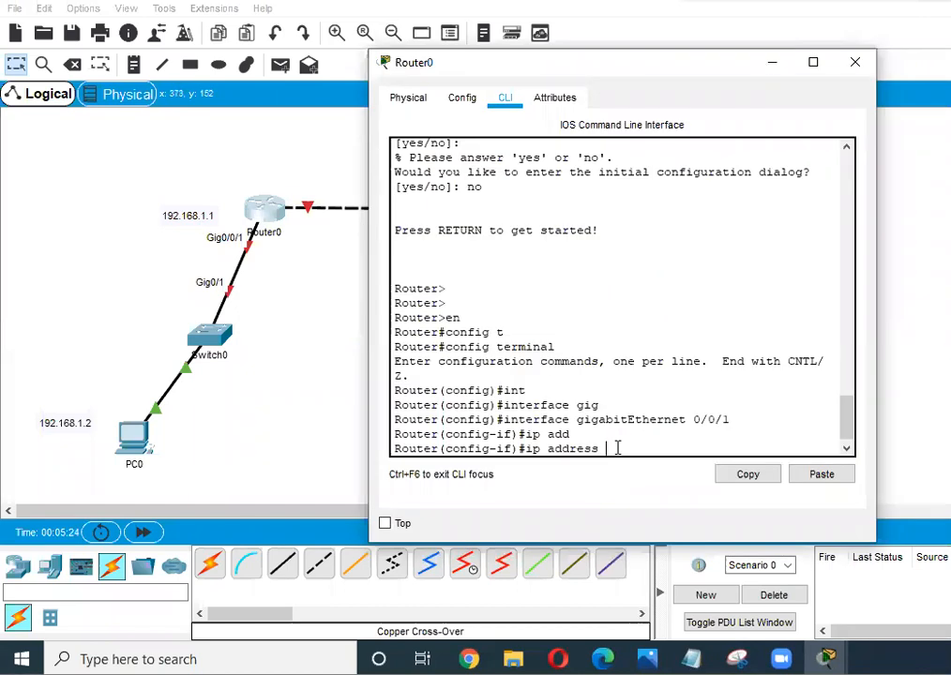
type("192.168.1.1 ?")
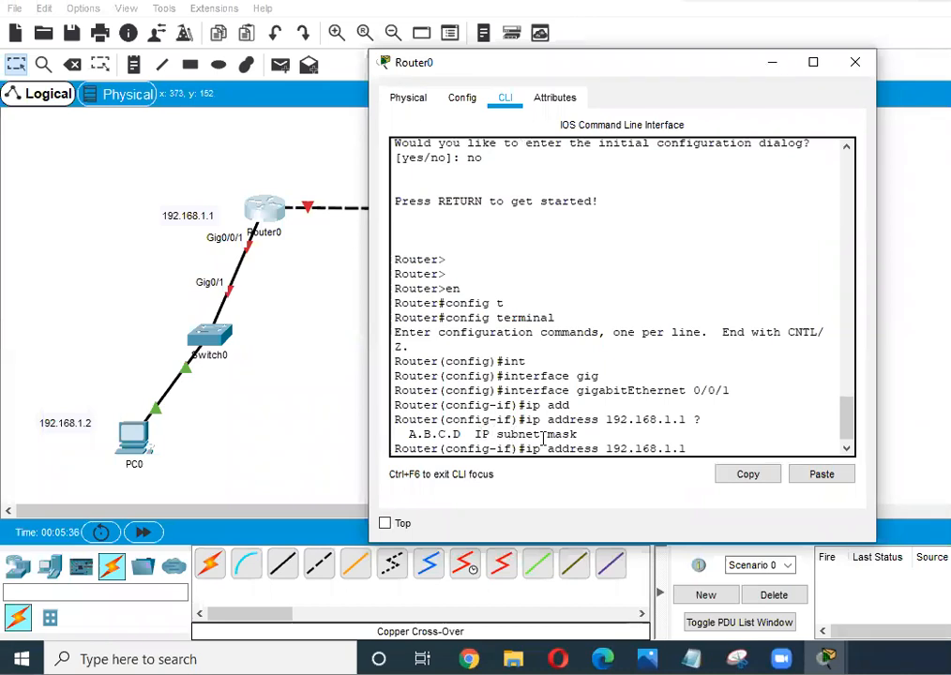
type("255.255.255.0 ?")
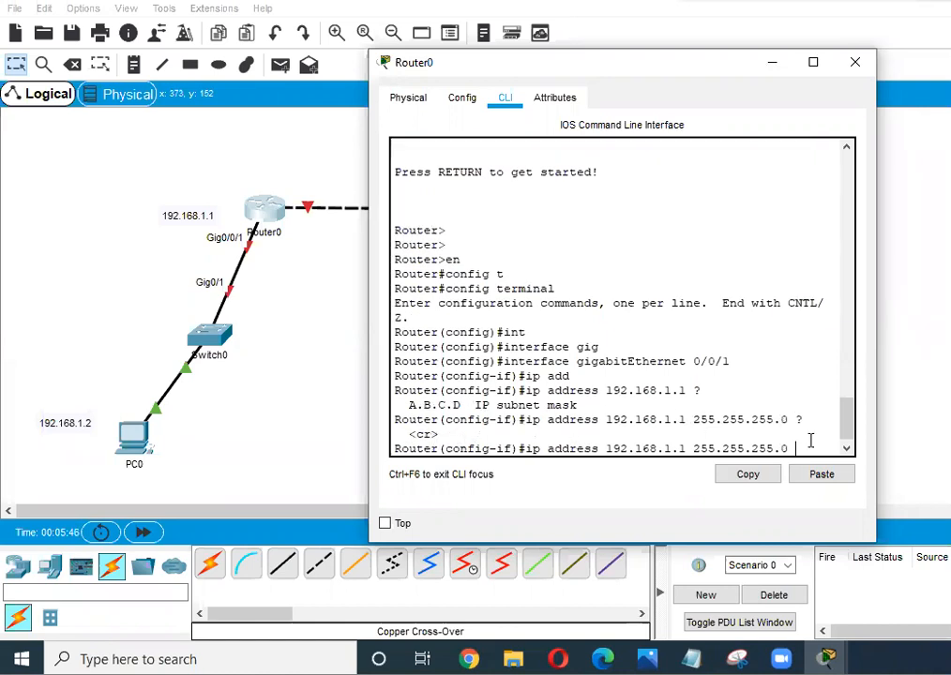
key("Return")
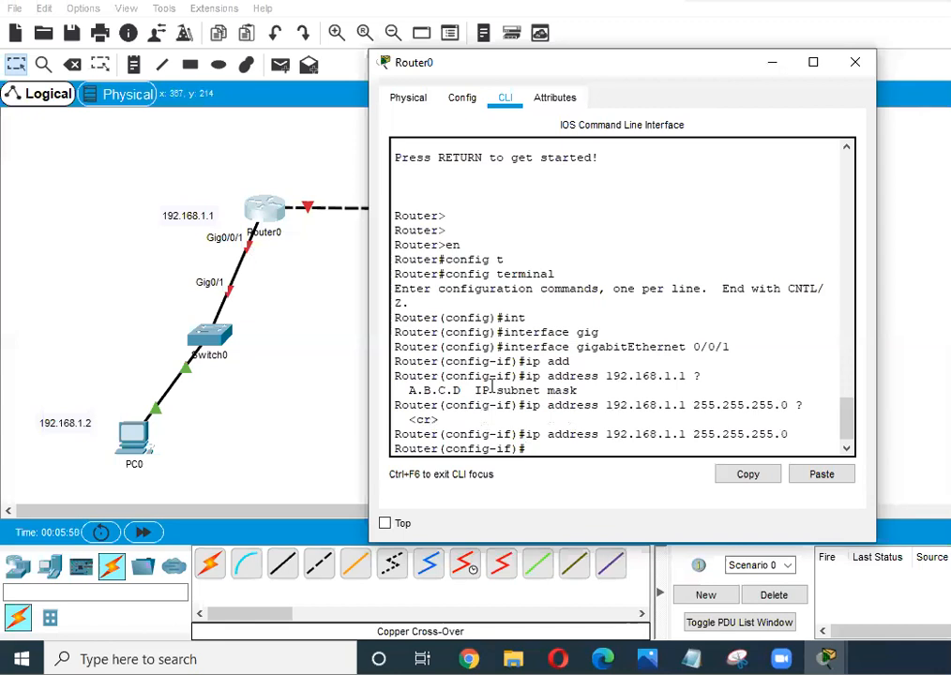
- Enable Router0's interface with no shutdown and fast-forward the simulation time to bring the Switch0 link up
type("no sh")
key("Tab")
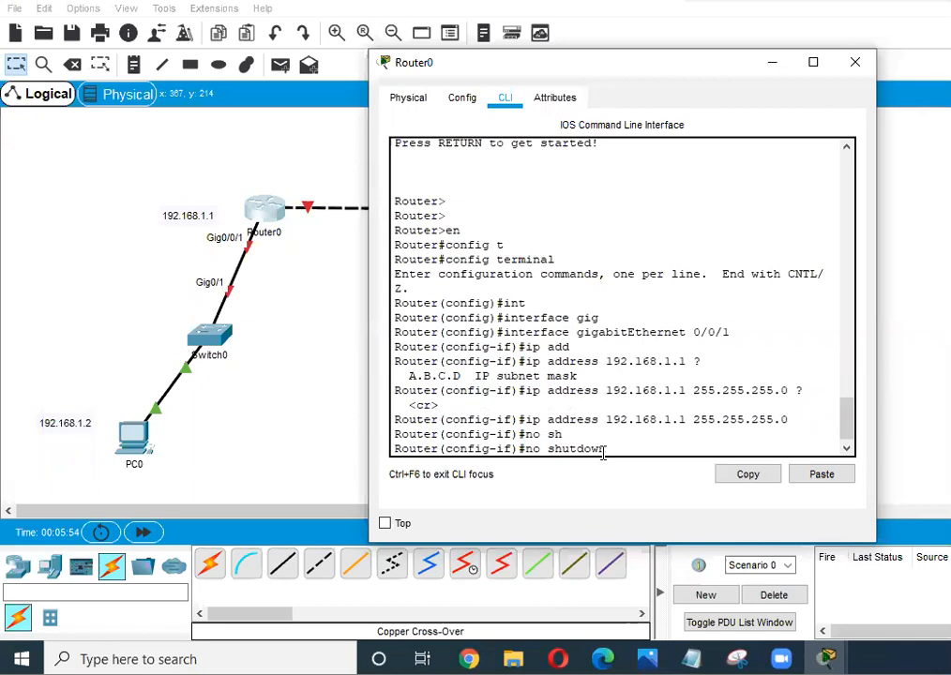
key("Return")
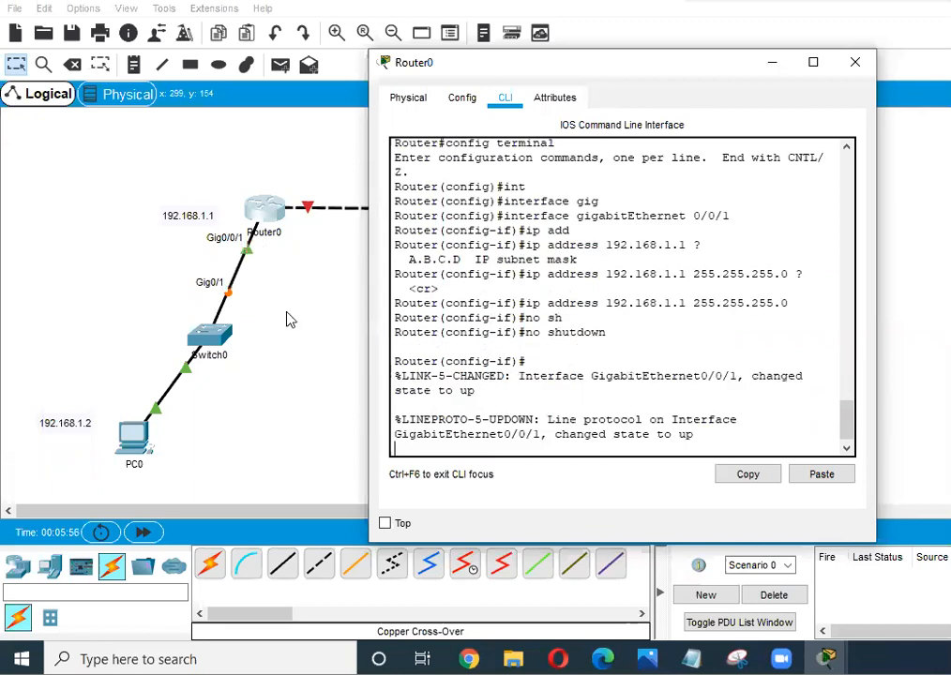
left_click(229, 299)
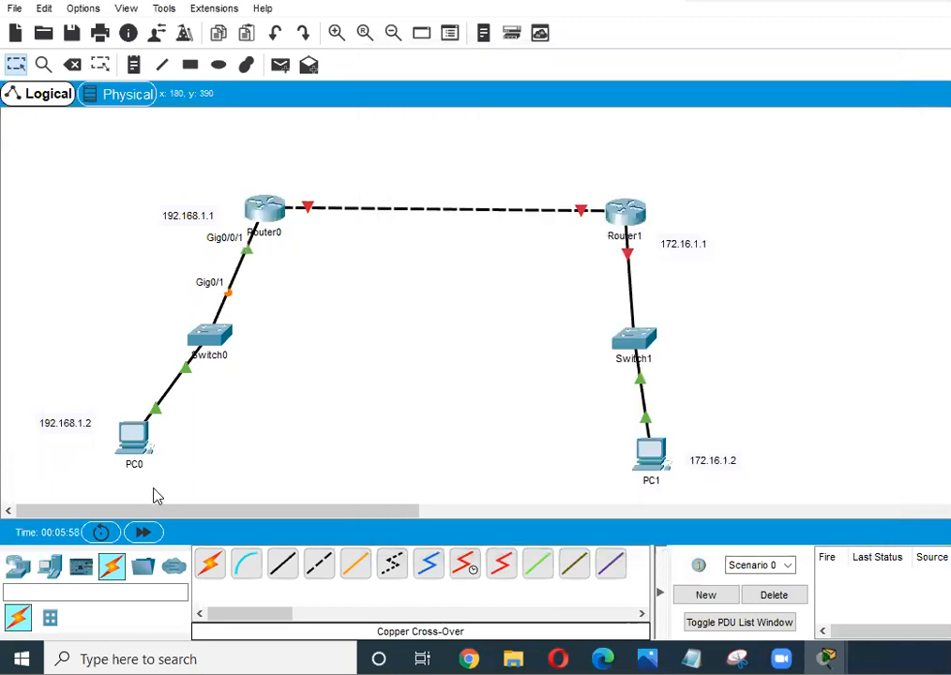
left_click(143, 533)
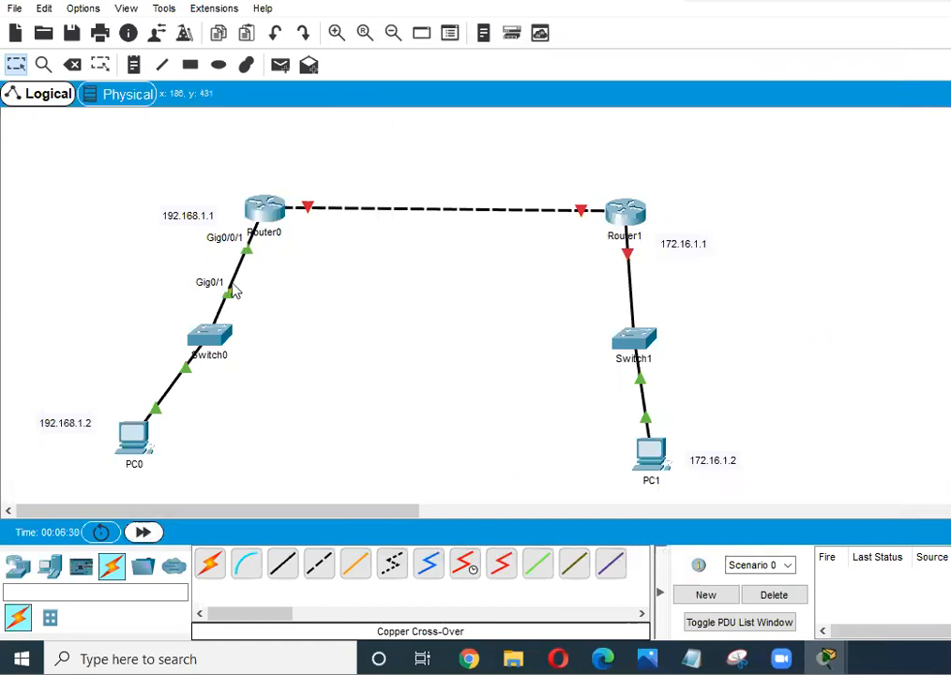
left_click(144, 532)
- Repeat the ping to 192.168.1.1 in PC0's command prompt
left_click(132, 442)
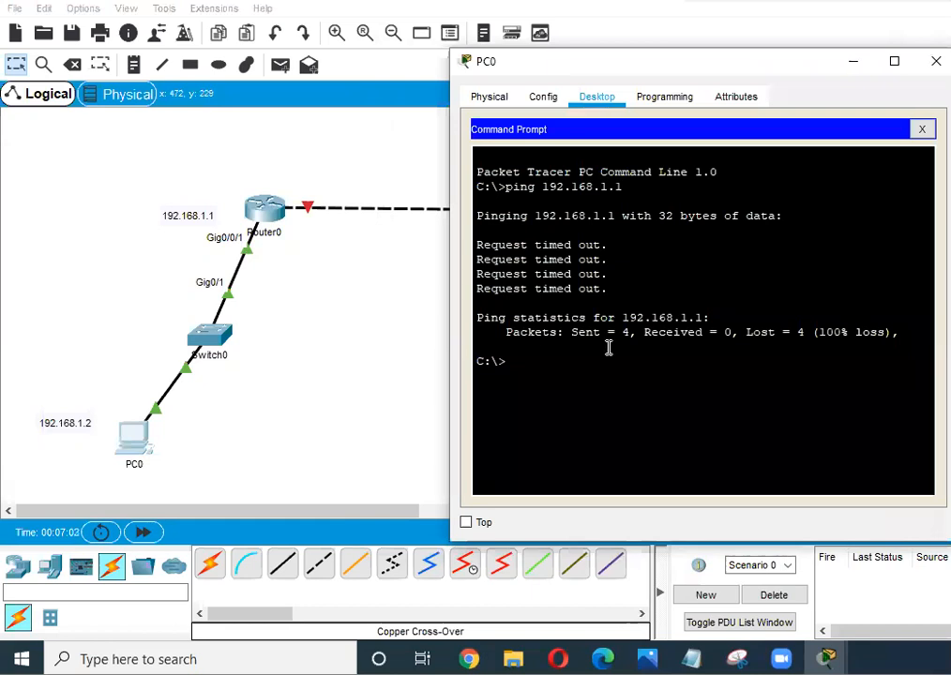
key("Up")
key("Return")
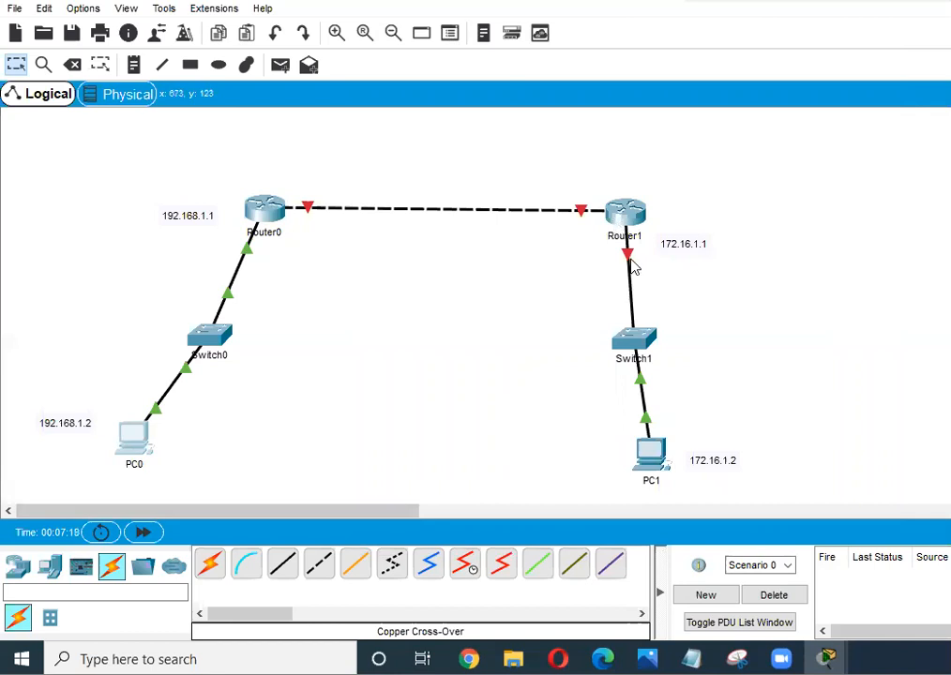
- On Router1's command line, decline the initial configuration dialog, then enter privileged and global configuration mode with en and config t
left_click(630, 226)
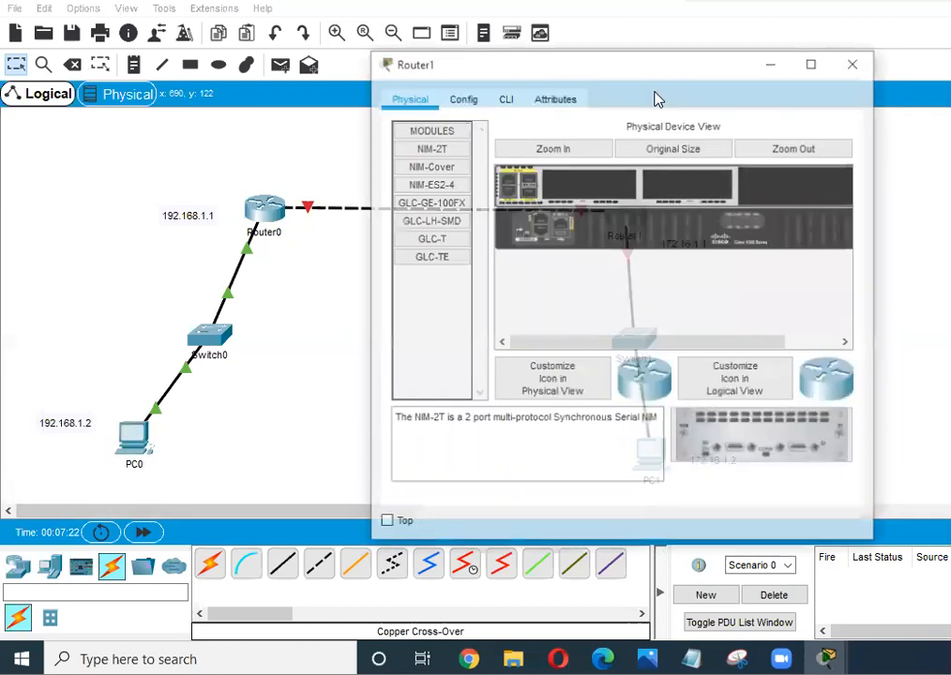
left_click_drag(469, 61, 145, 17)
left_click(181, 53)
key("Return")
key("Return")
type("no")
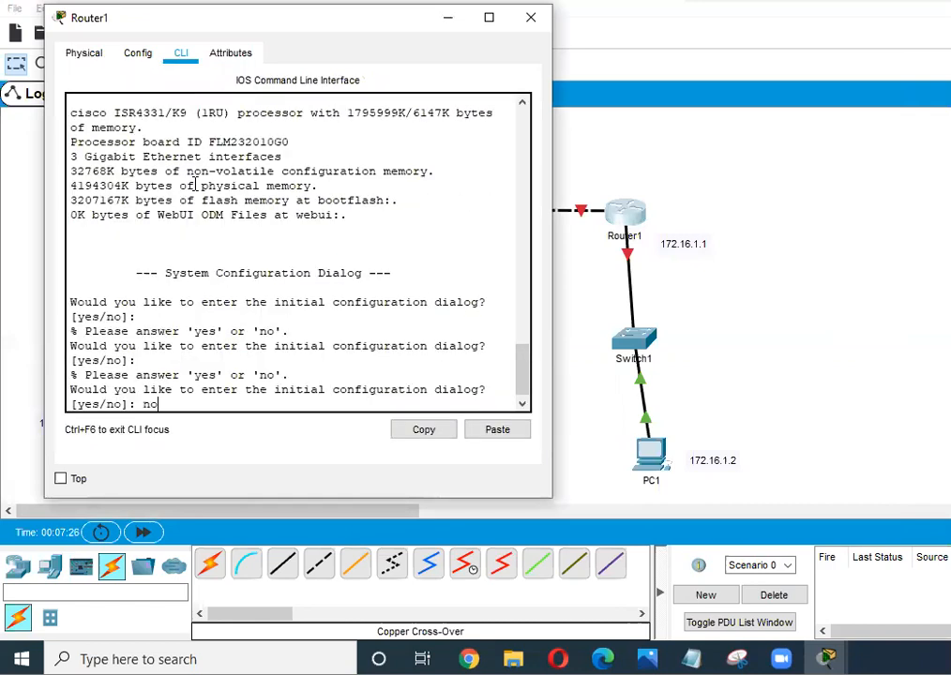
key("Return")
key("Return")
key("Return")
type("en")
key("Return")
type("c")
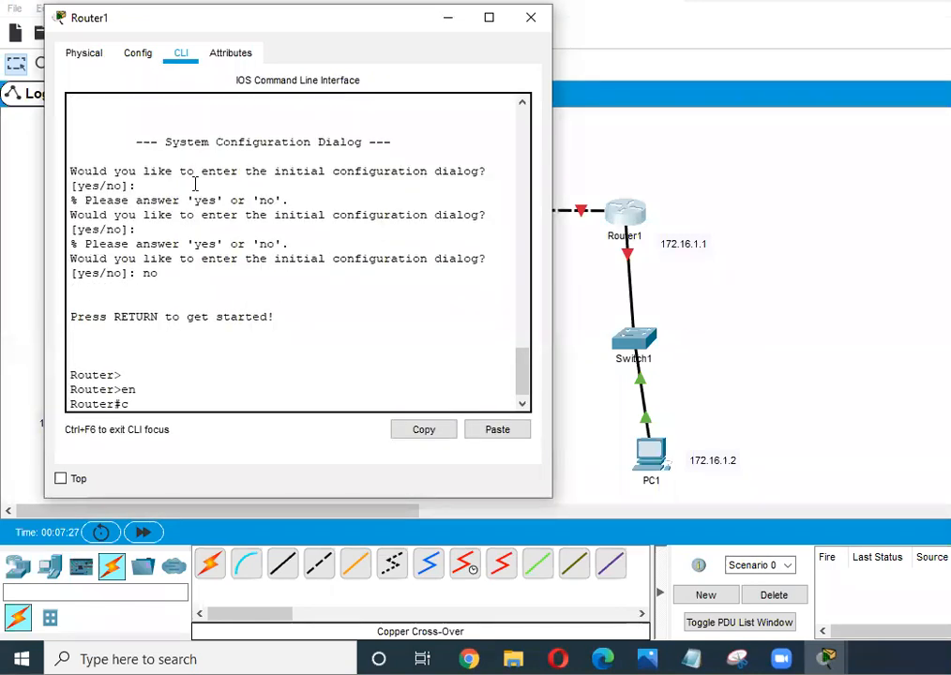
type("onfig t")
key("Return")
- Check Router1's port on the Switch1 link and enter interface configuration mode for gigabitEthernet 0/0/1
type("in")
key("Tab")
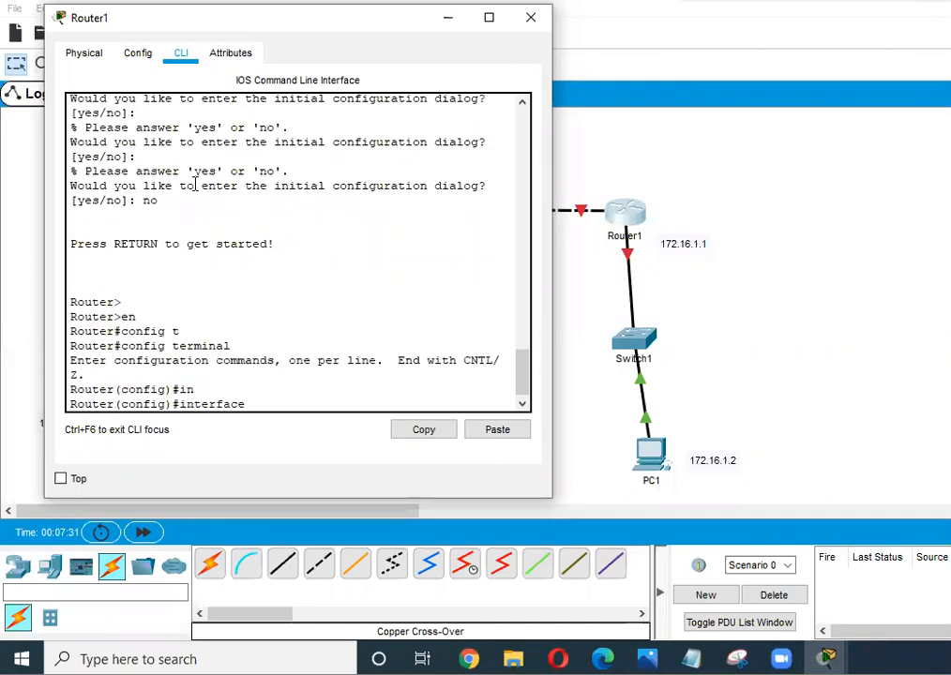
type("gi")
key("Tab")
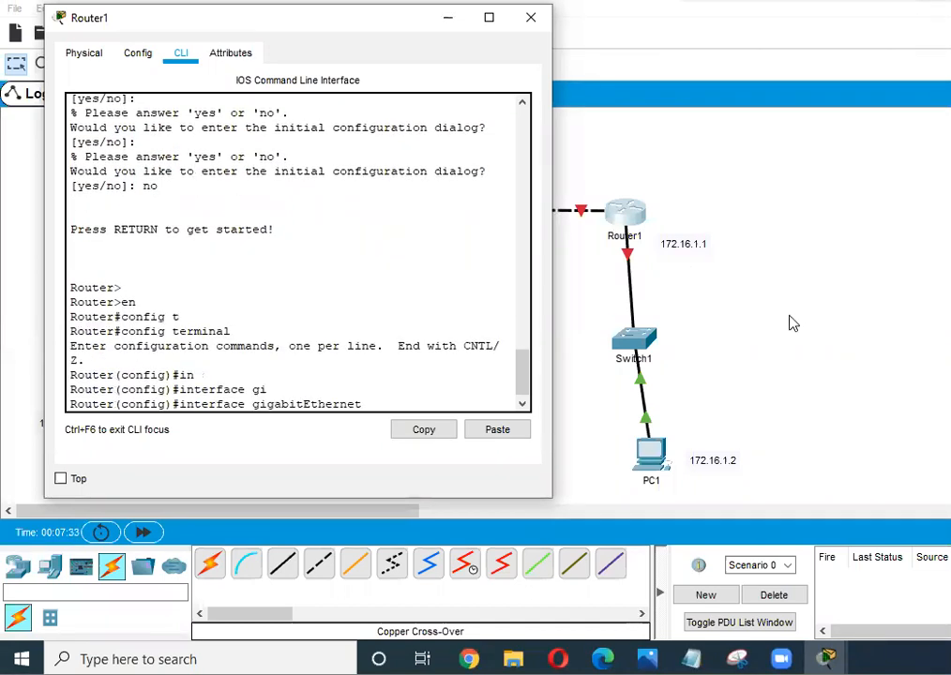
left_click(628, 260)
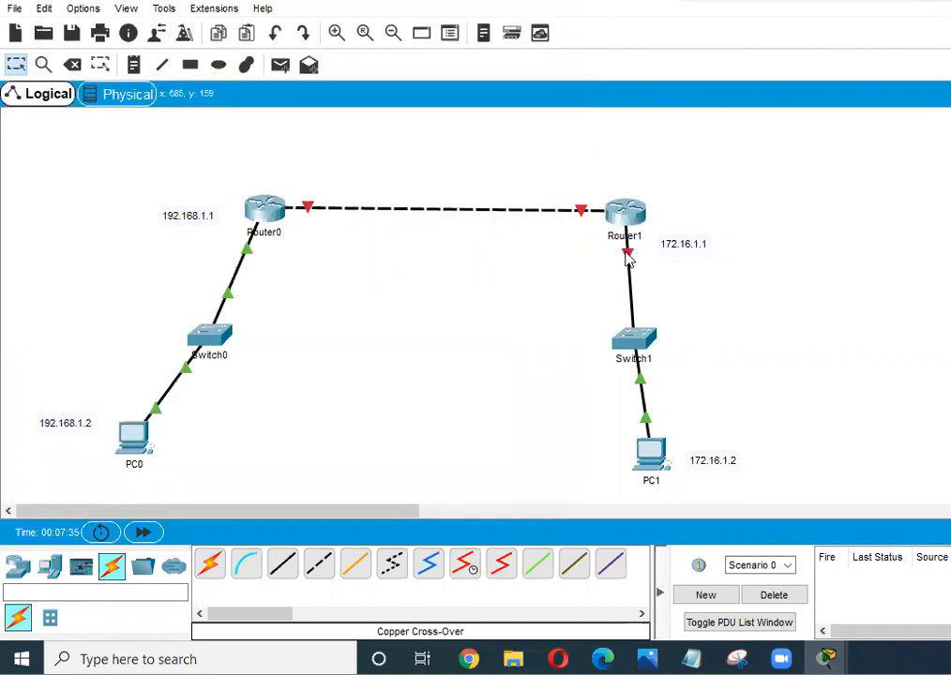
left_click(618, 221)
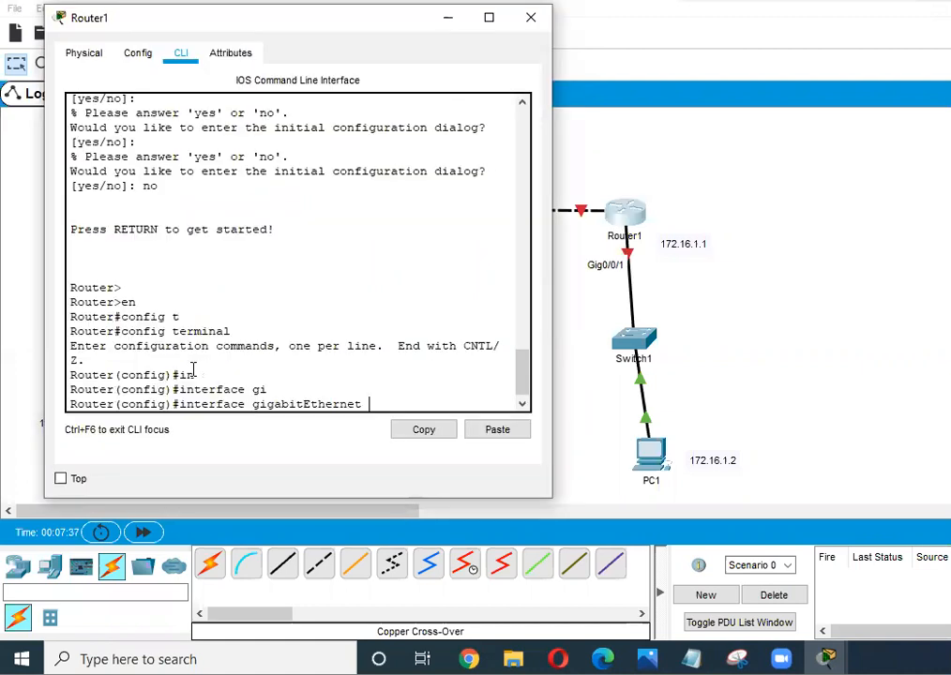
type("0/0/1")
key("Return")
- Assign IP address 172.16.1.1 with mask 255.255.0.0 to Router1's gigabitEthernet 0/0/1, checking the command's remaining options
type("ip add")
key("Tab")
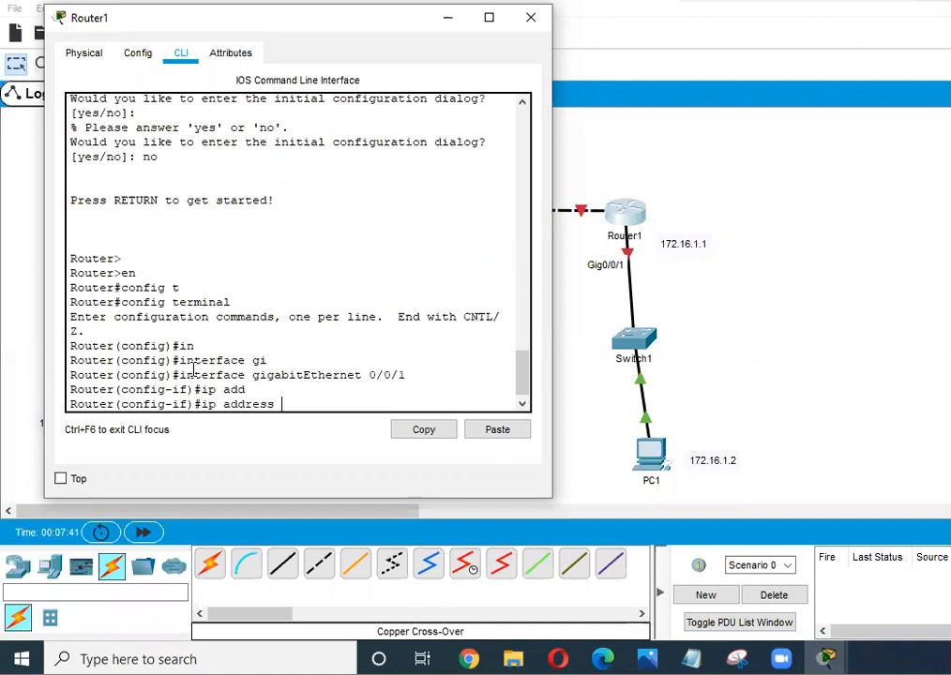
type("172.16.1.1 255.255.0.0")
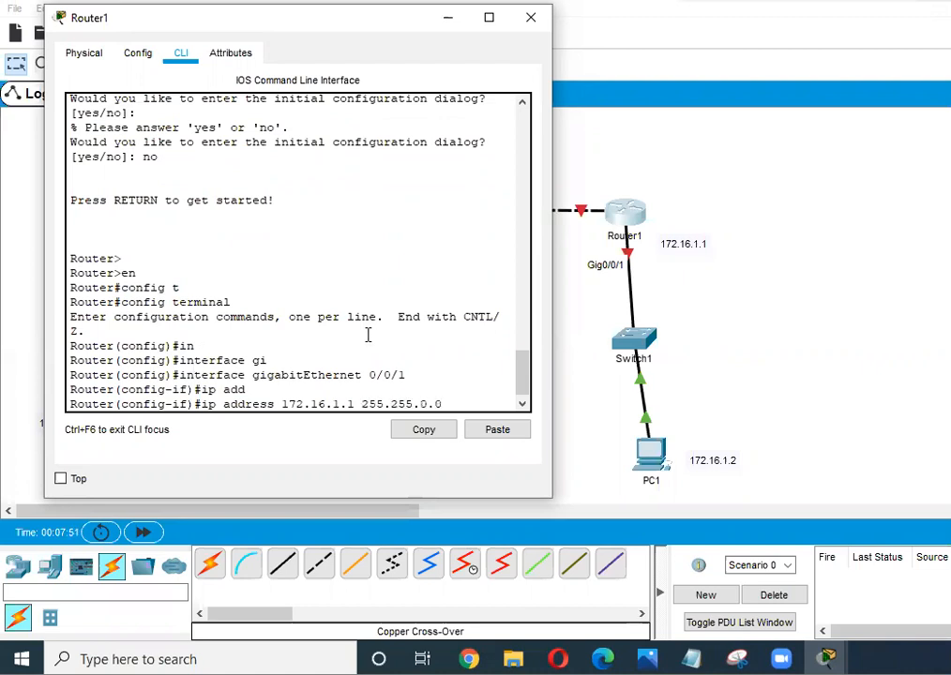
type(" ?")
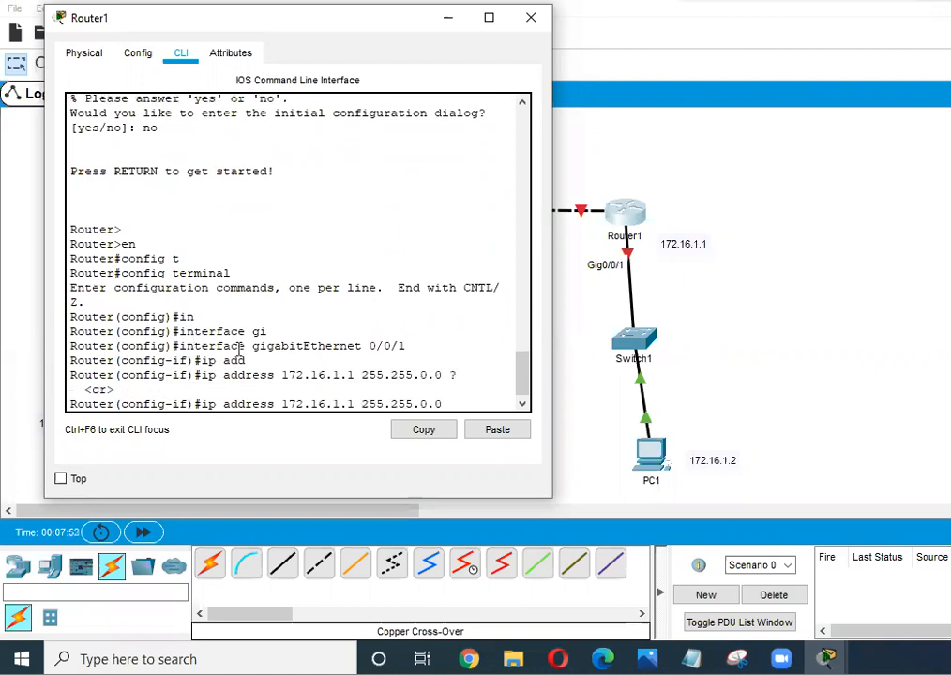
key("Return")
- Enable Router1's gigabitEthernet 0/0/1 with no shutdown, issuing the command twice, and shift Switch1 slightly in the topology
type("no sh")
key("Tab")
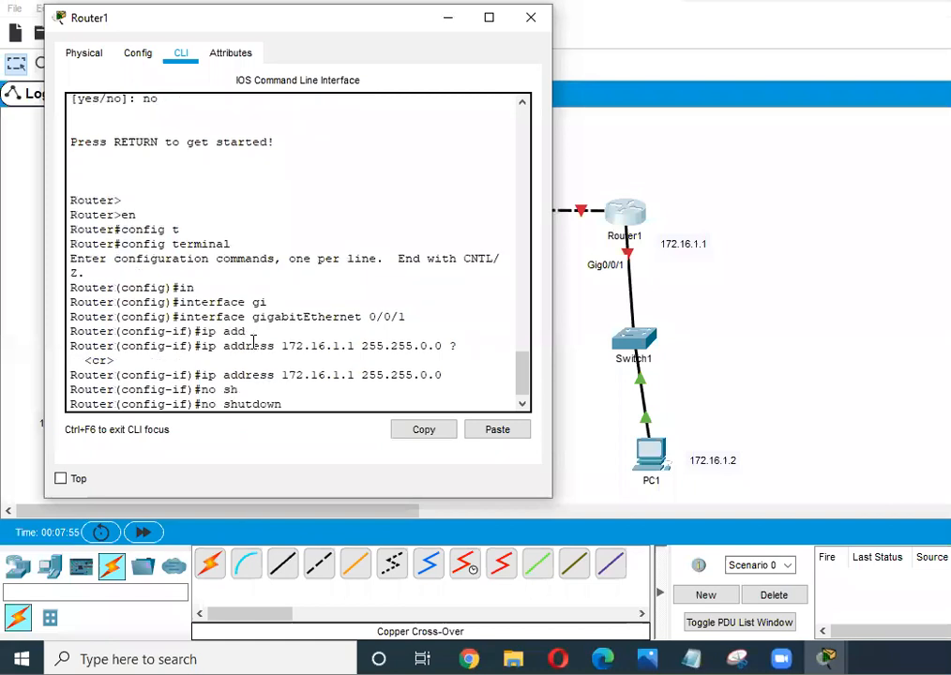
key("Return")
key("Return")
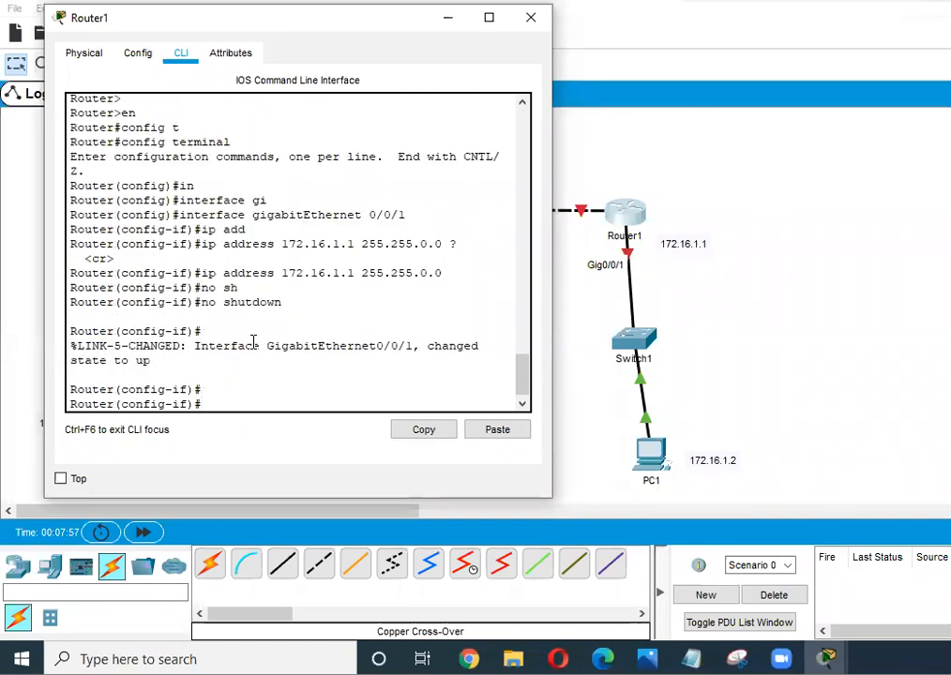
type("no sh")
key("Tab")
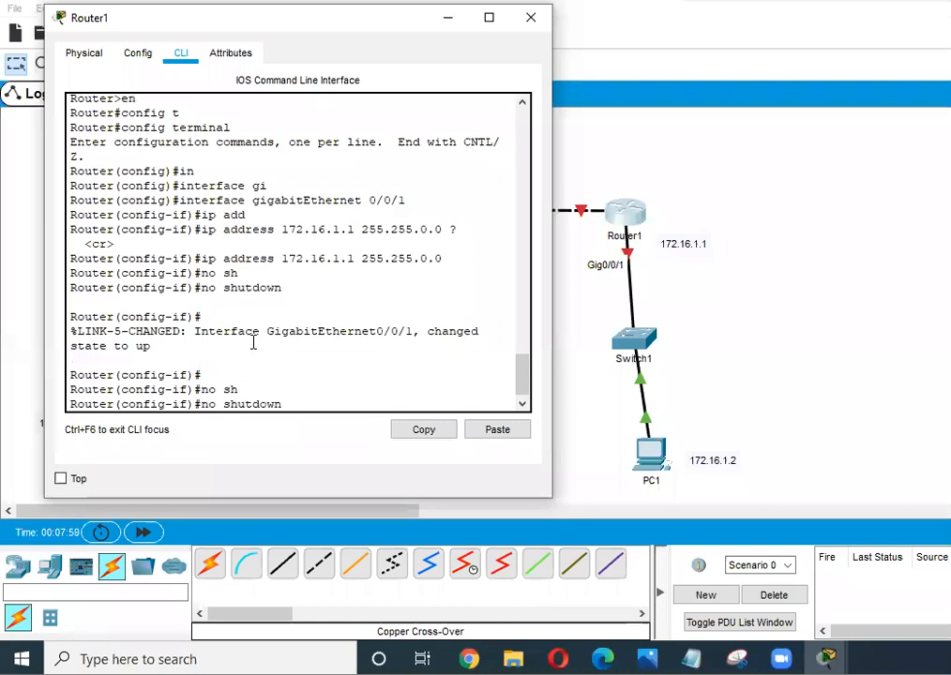
key("Return")
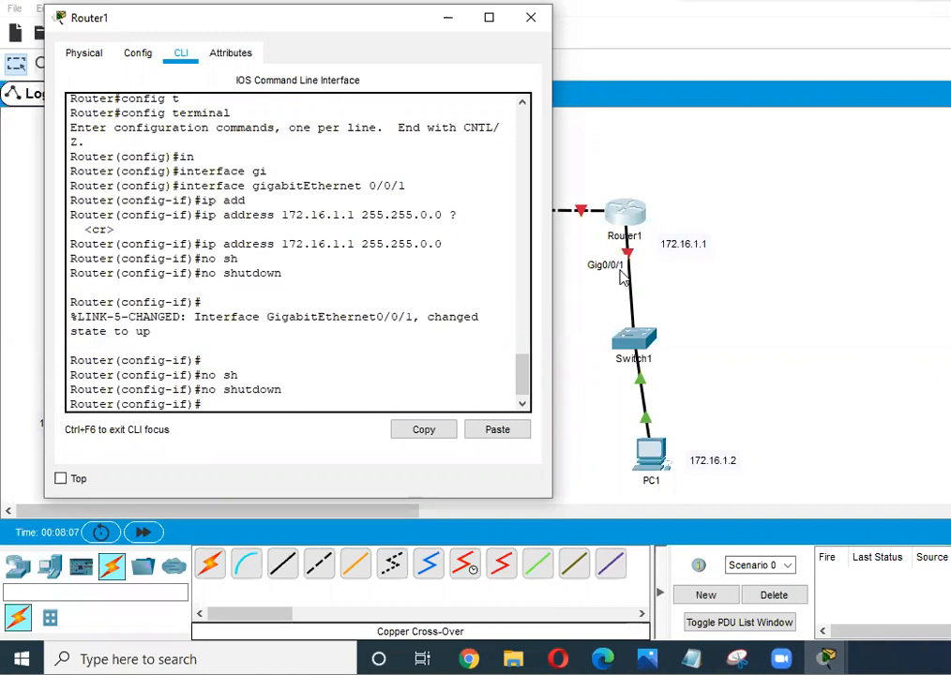
mouse_move(639, 341)
left_mouse_down()
mouse_move(687, 343)
mouse_move(630, 347)
mouse_move(645, 342)
mouse_move(554, 332)
mouse_move(450, 385)
mouse_move(654, 365)
mouse_move(642, 339)
left_mouse_up()
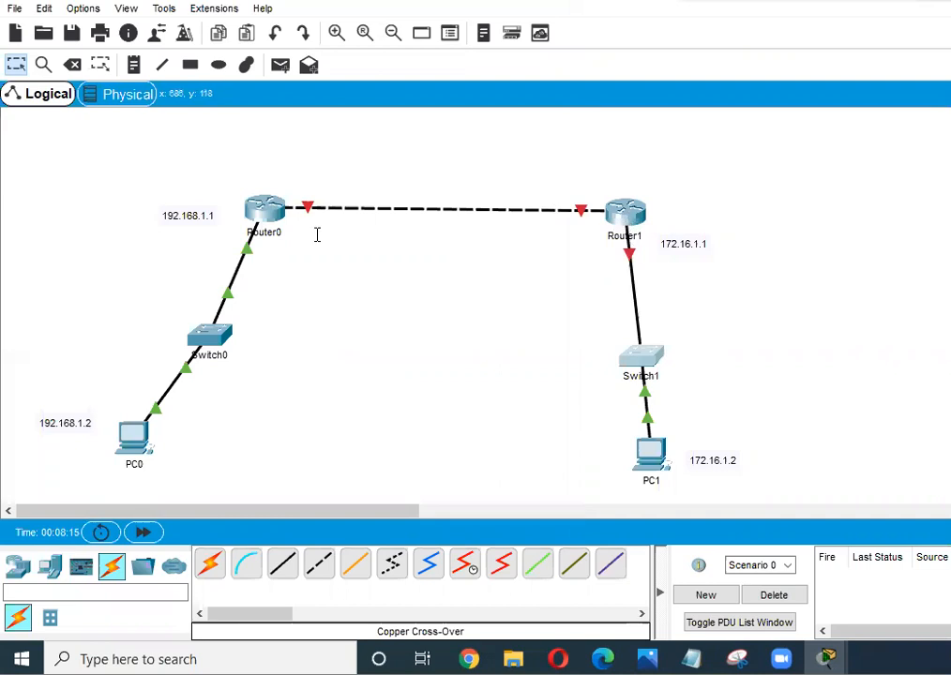
- Restart Router1's gigabitEthernet 0/0/1 interface by issuing shutdown followed by no shutdown
left_click(629, 229)
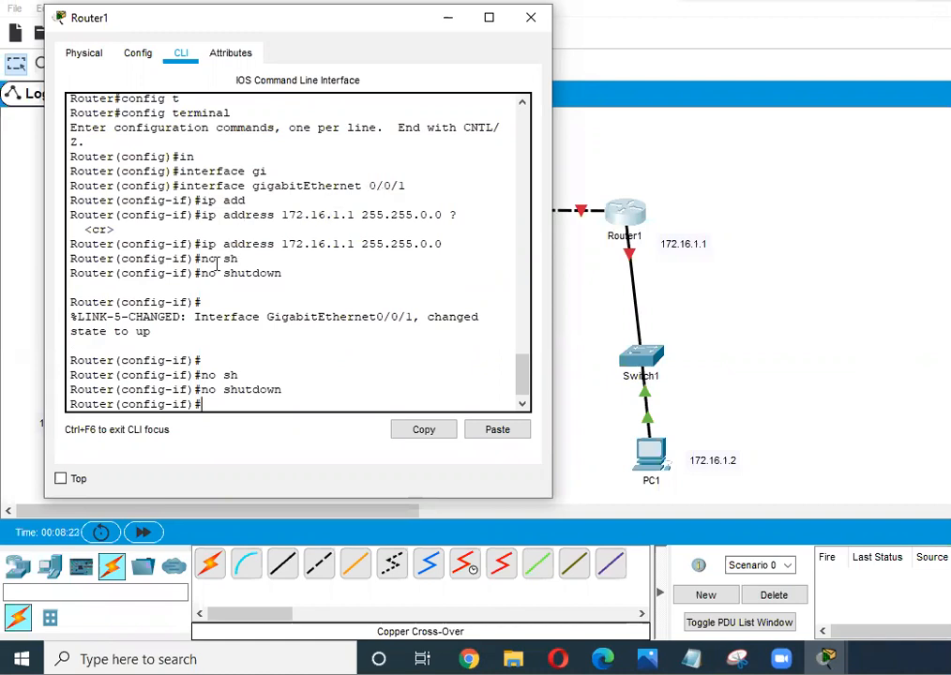
type("sh")
key("Tab")
key("Return")
key("Return")
type("no s")
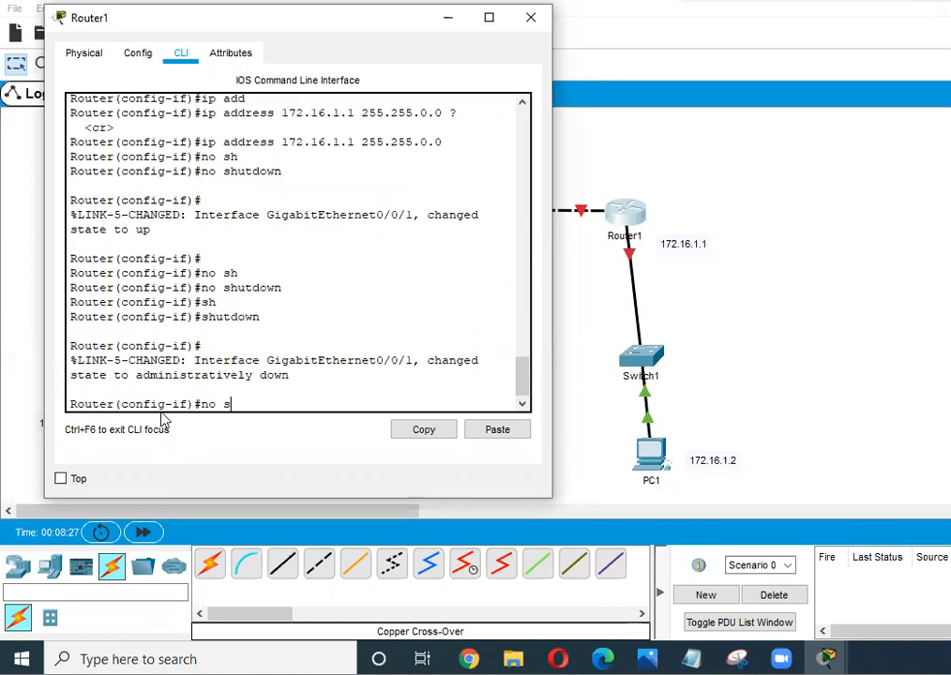
type("h")
key("Tab")
key("Return")
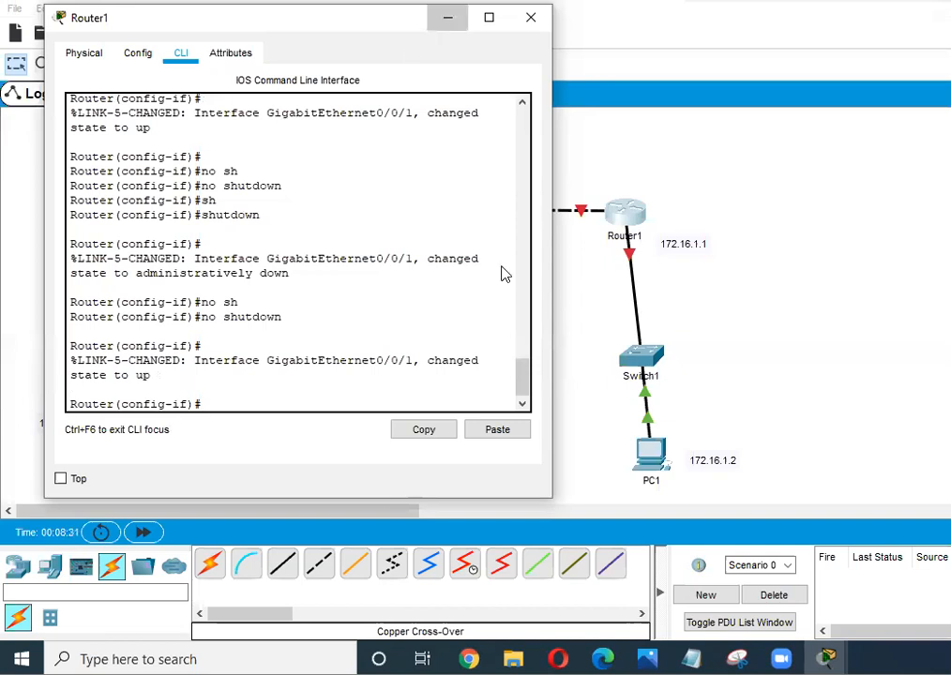
- Reposition Switch1 below Router1 and delete the cable between the two devices
left_click_drag(646, 355, 628, 335)
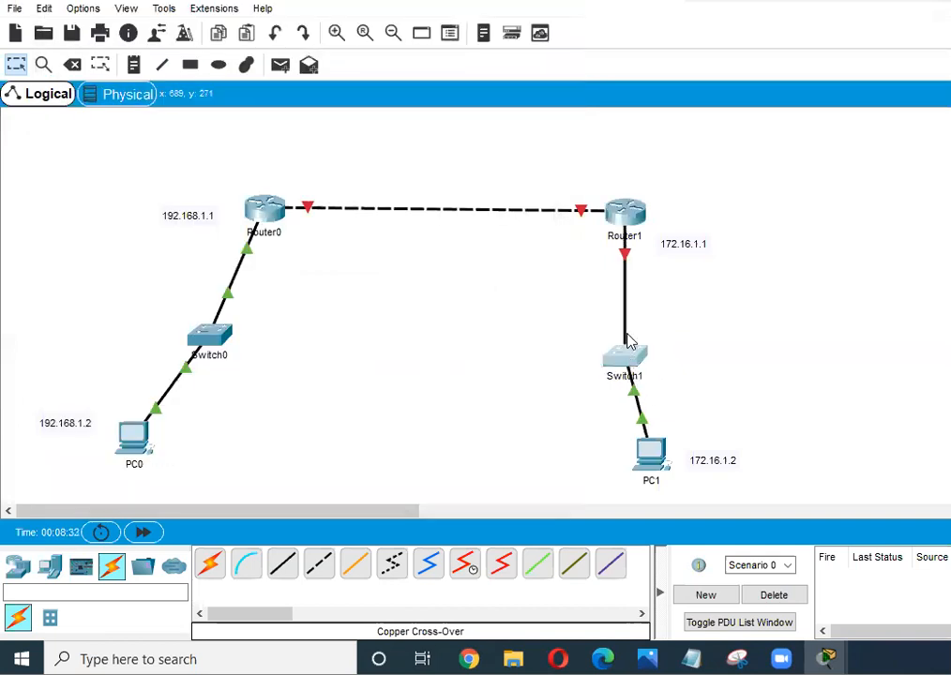
left_click(629, 250)
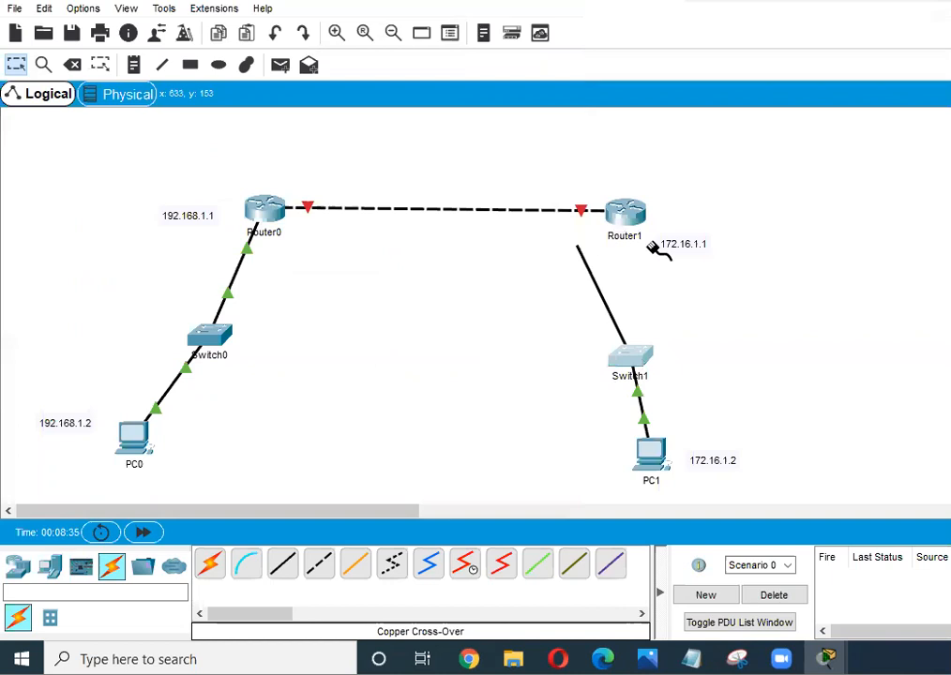
left_click(478, 371)
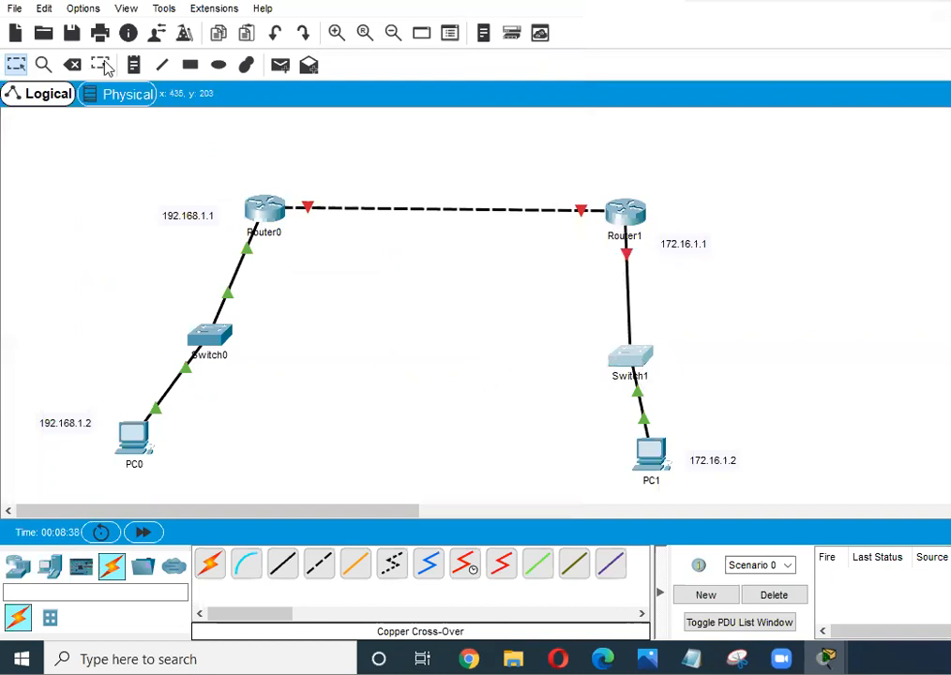
left_click(73, 63)
left_click(622, 298)
left_click(23, 66)
- Connect Switch1 to Router1's GigabitEthernet0/0/1 with a Copper Straight-Through cable and fast-forward the simulation time
left_click(283, 563)
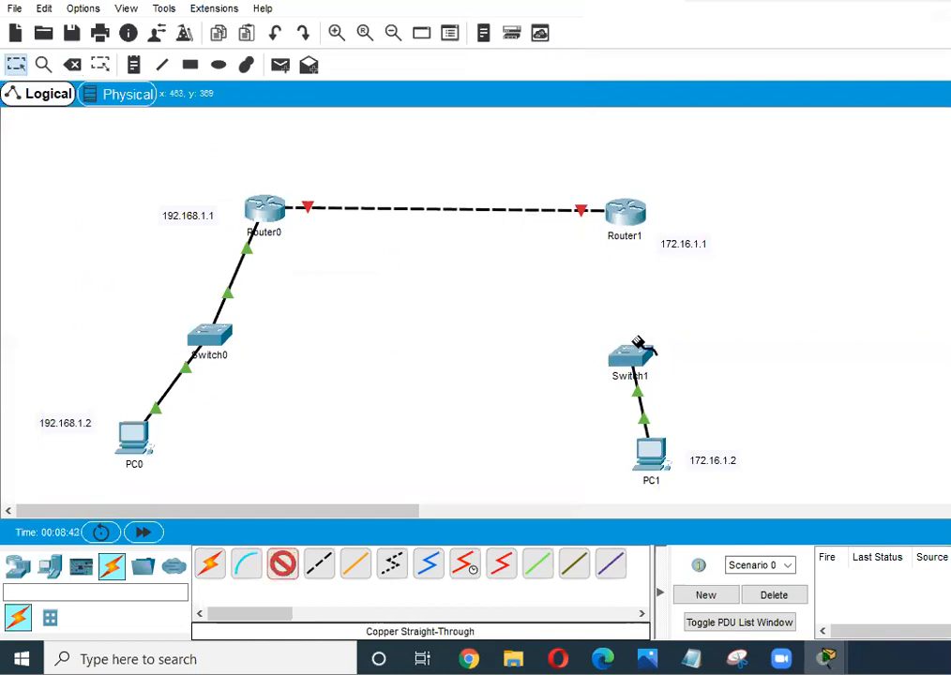
left_click(628, 354)
left_click(640, 471)
left_click(625, 203)
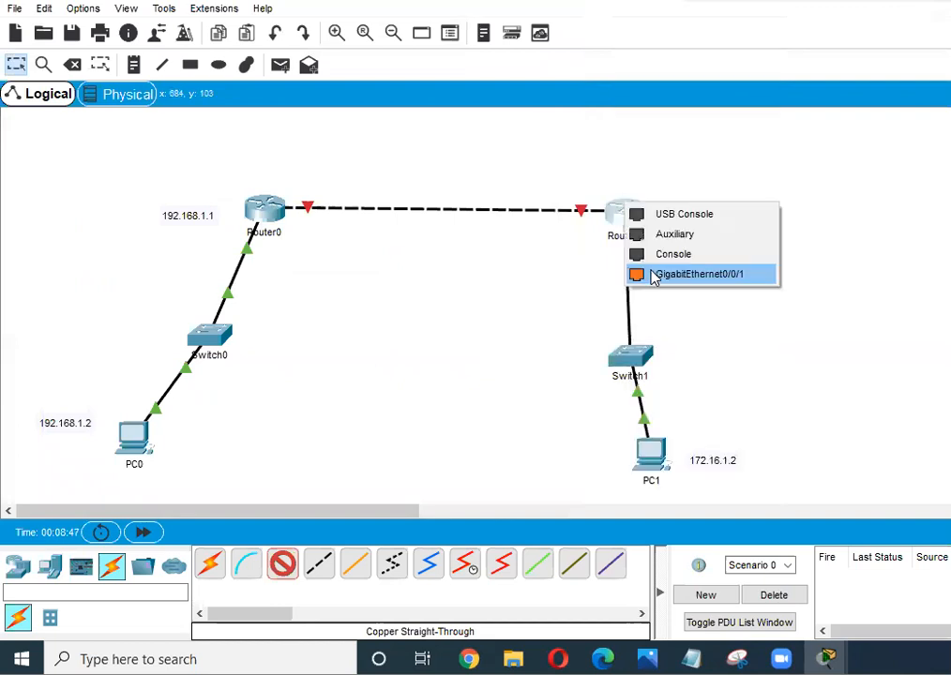
left_click(653, 273)
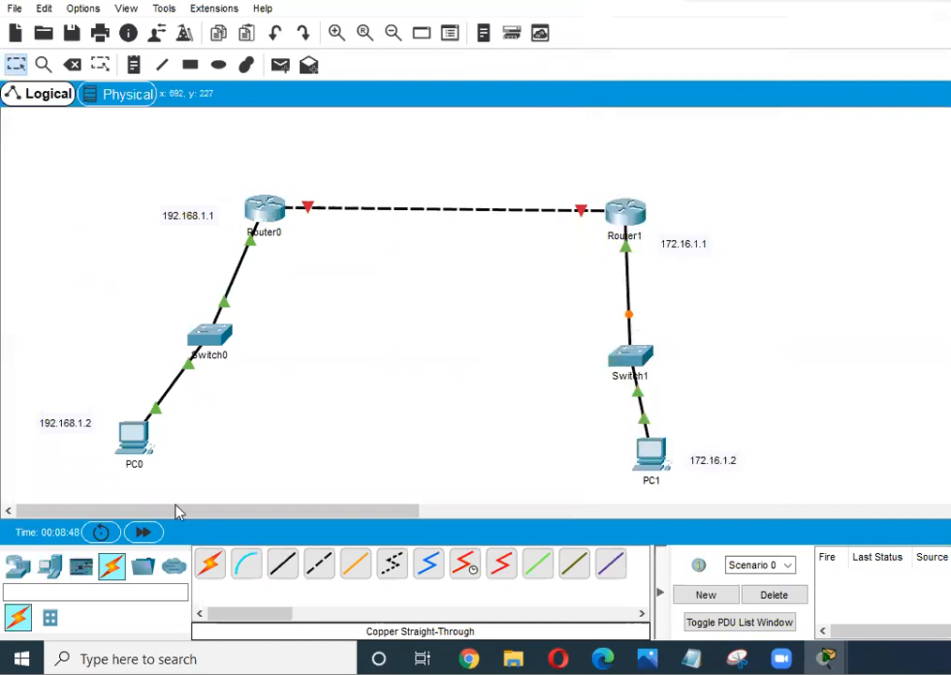
left_click(143, 532)
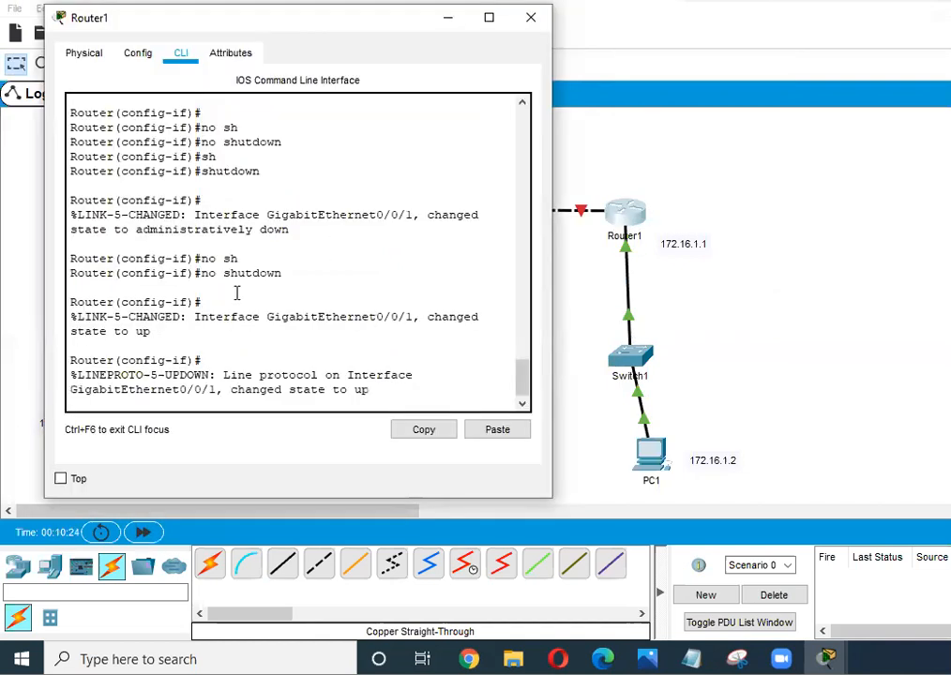
scroll(260, 295, "up", 3)
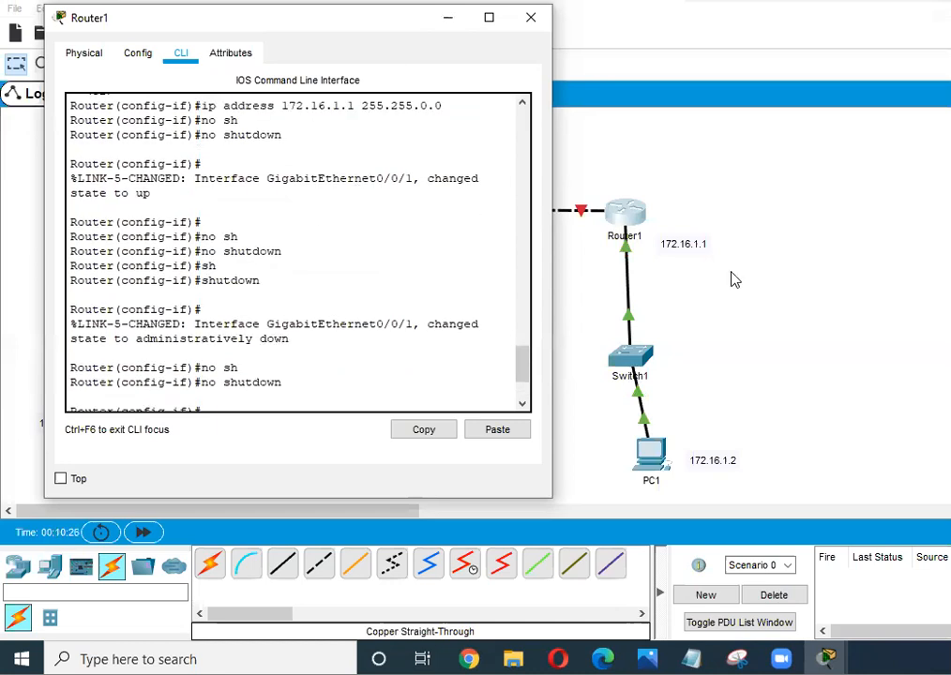
- Ping Router1 at 172.16.1.1 from PC1's command prompt, closing PC1's window after the test
left_click(657, 448)
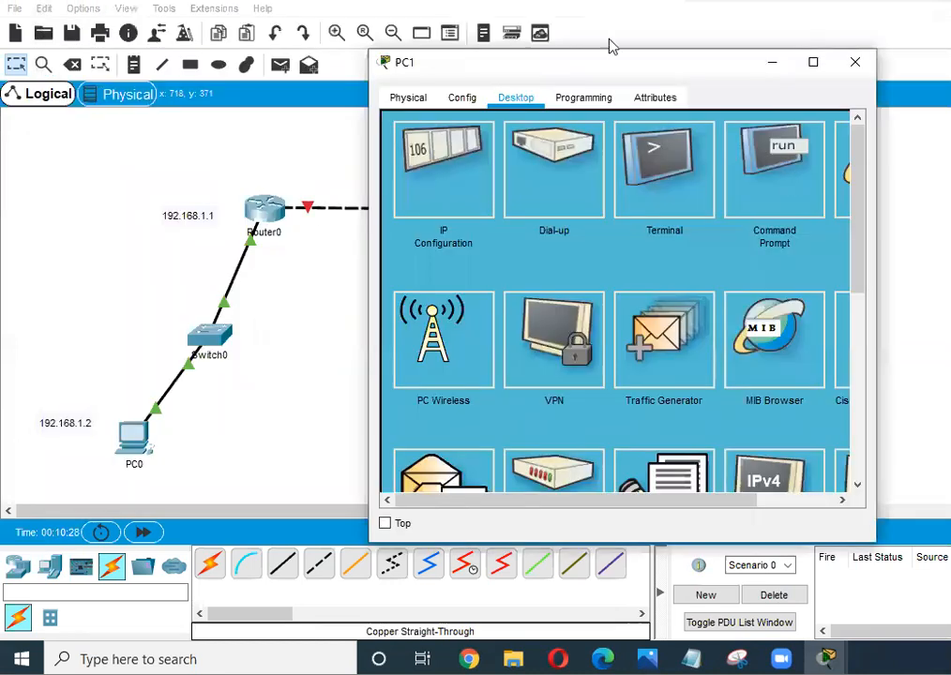
left_click_drag(652, 70, 333, 32)
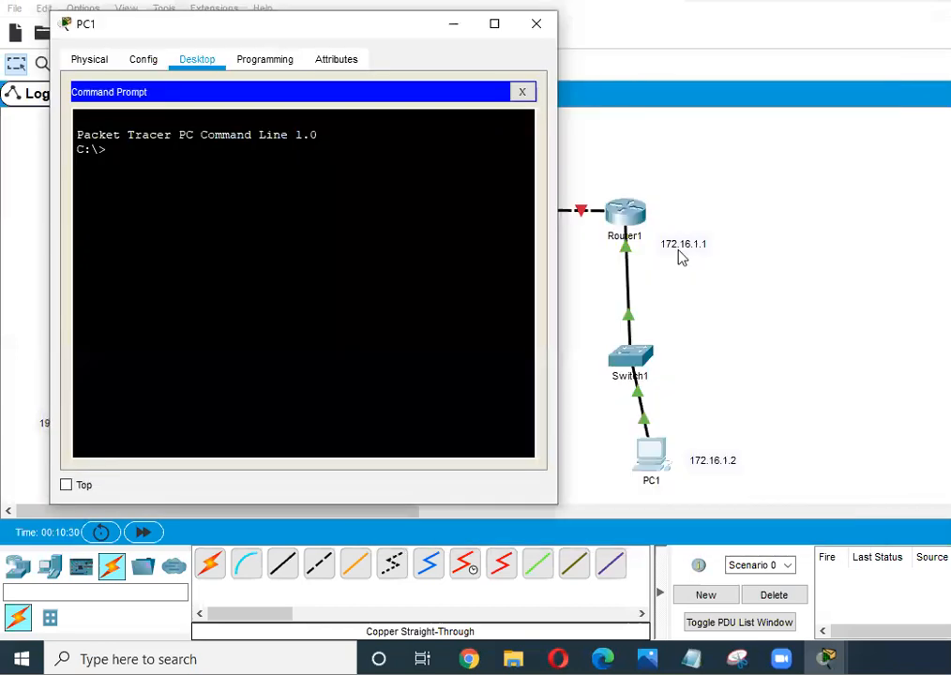
type("ping 172.16.")
type("1.1")
key("Return")
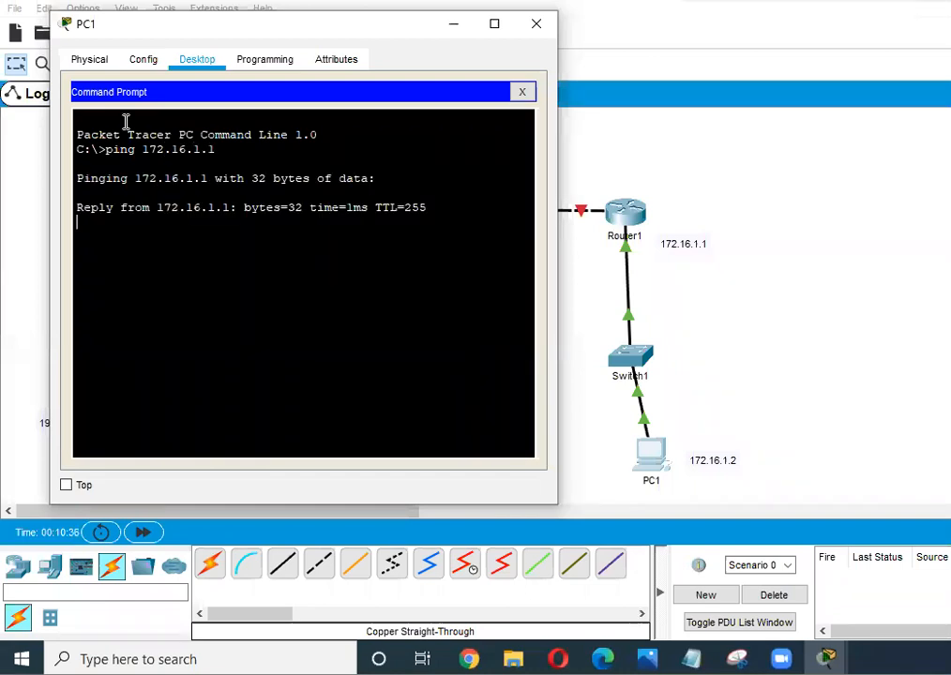
left_click(536, 24)
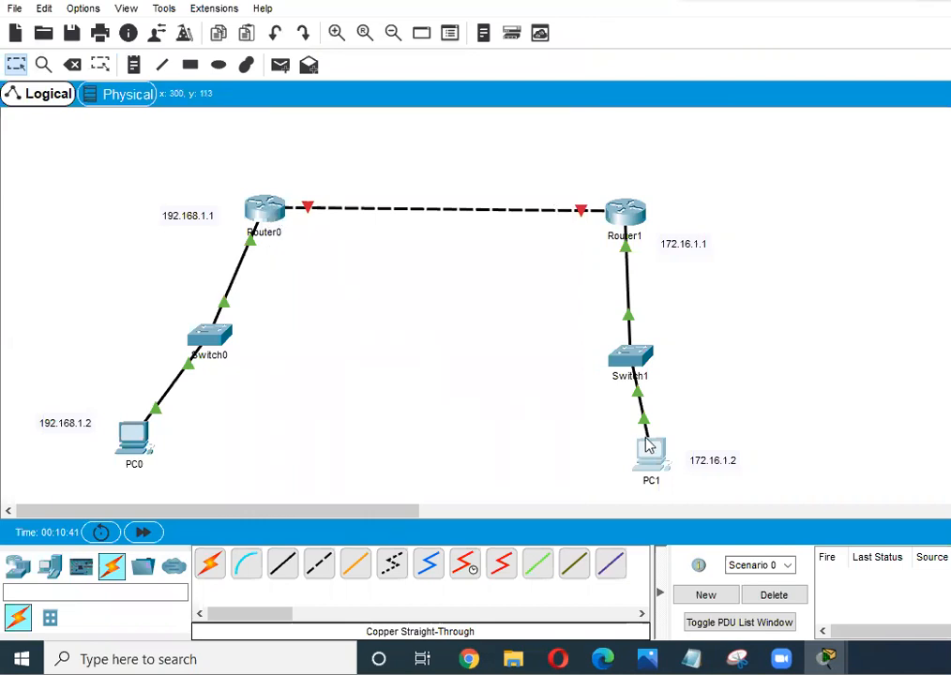
- Review the IPv4 address, subnet mask and default gateway in PC1's IP configuration
key("alt+Tab")
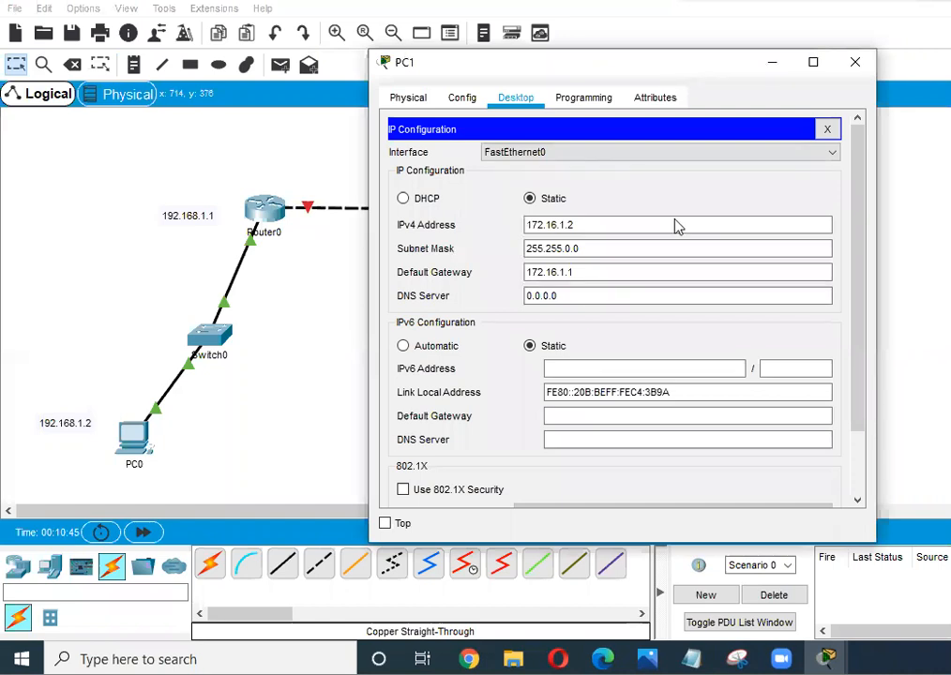
left_click_drag(848, 73, 567, 37)
left_click(660, 267)
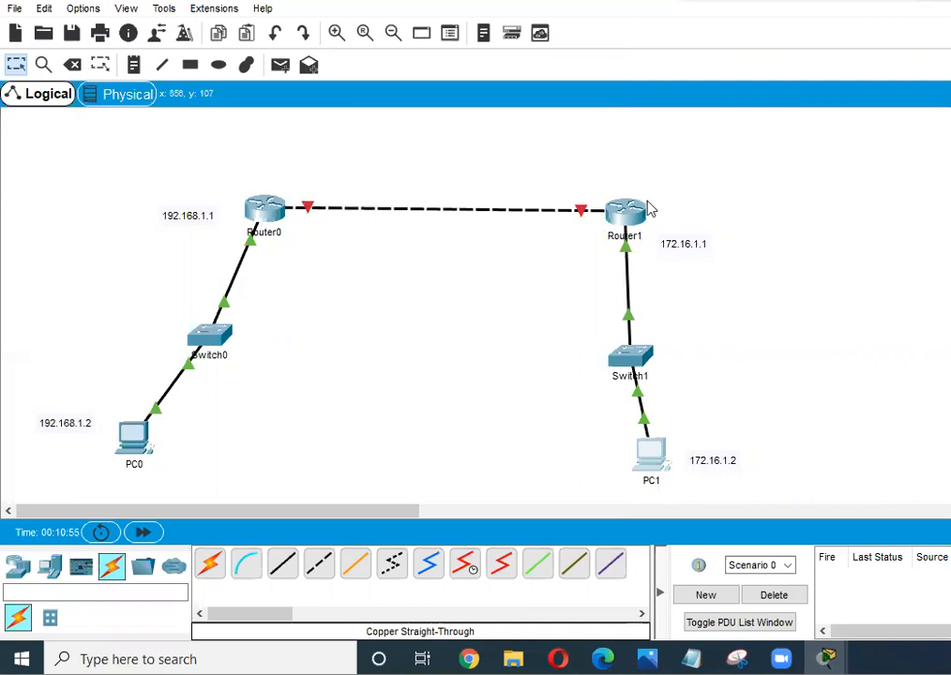
- Place a note reading 11.11.11.1 above Router0's end of the router-to-router link
left_click(279, 64)
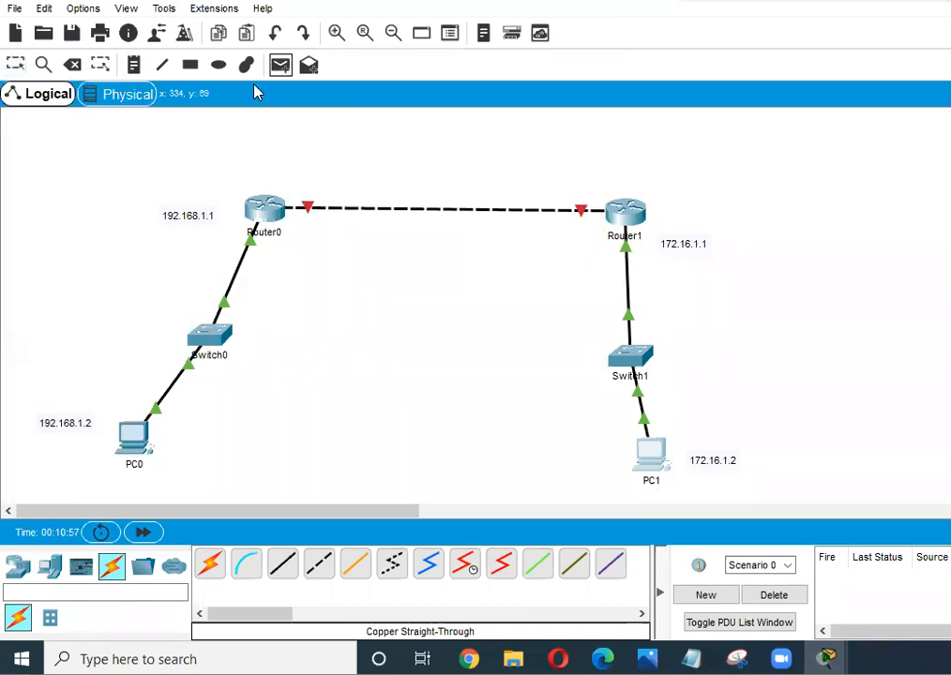
left_click(135, 67)
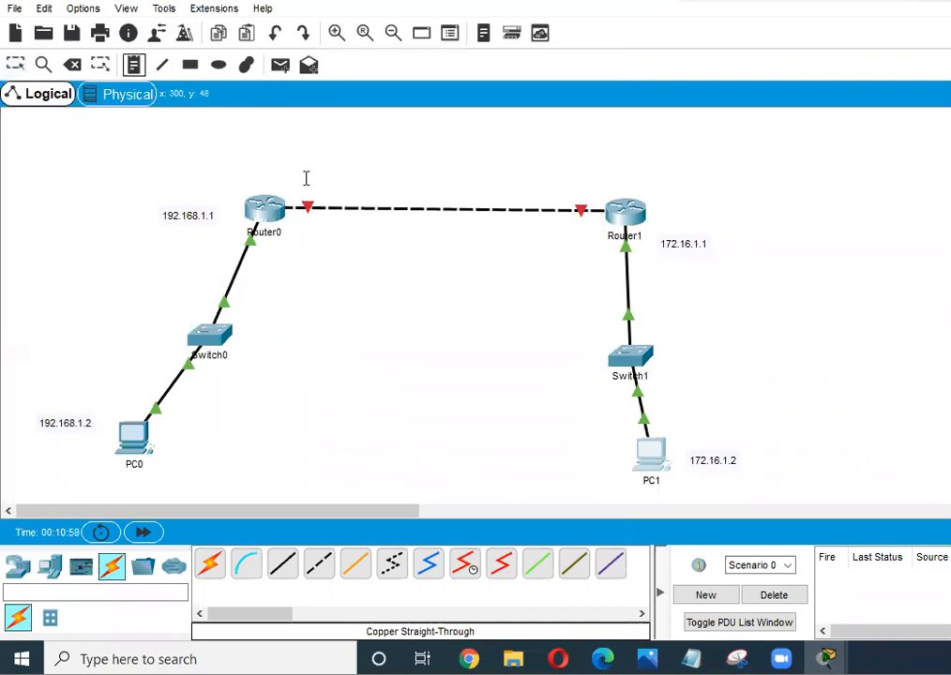
left_click(293, 171)
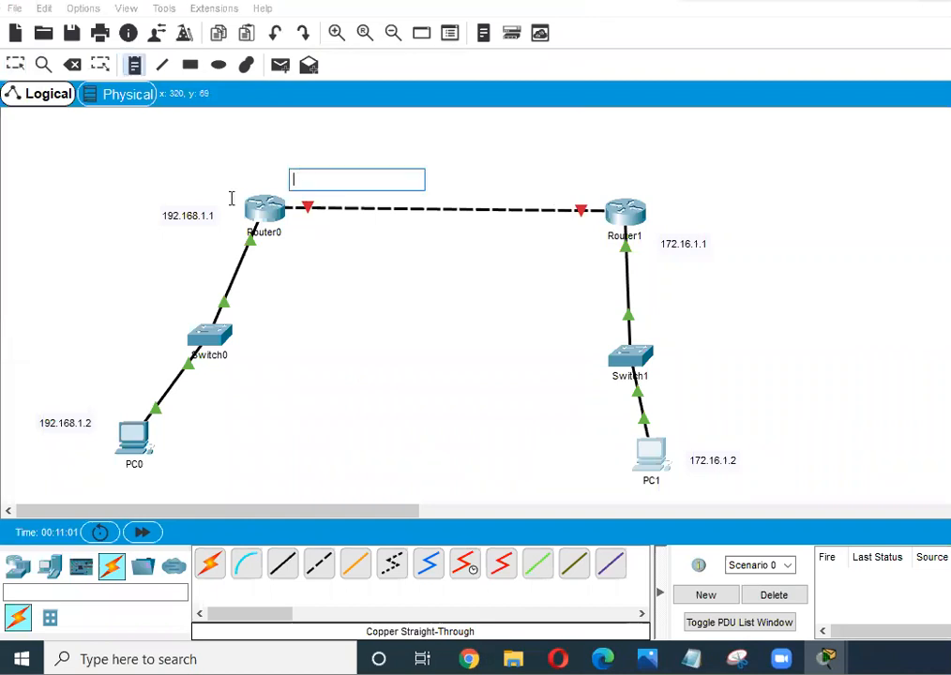
type("11.11")
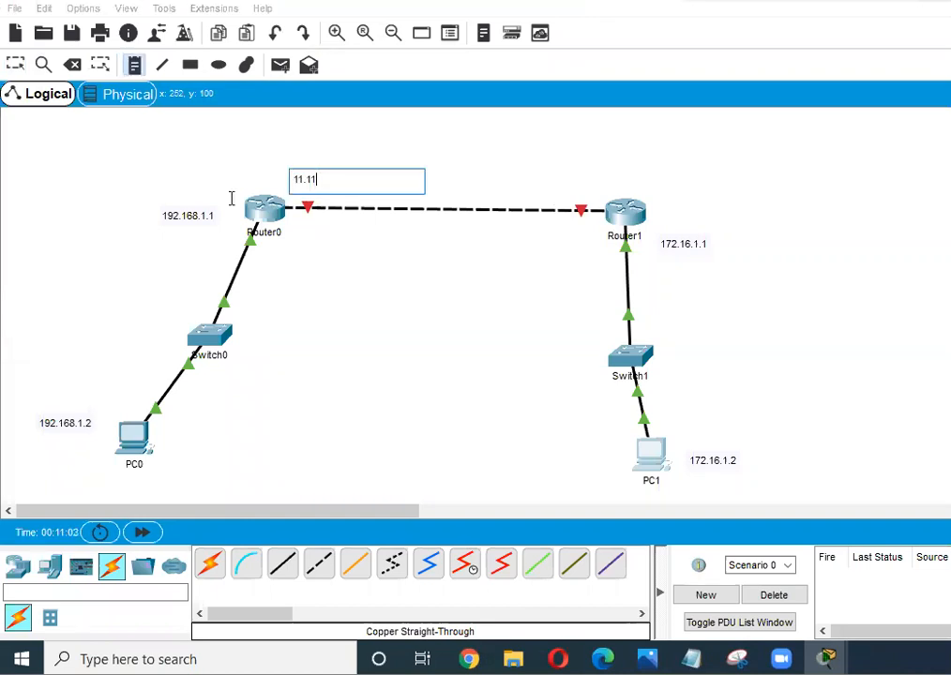
type(".11.1")
- Place a note reading 11.11.11.2/24 above Router1's end of the router-to-router link
left_click(546, 181)
type("11.11")
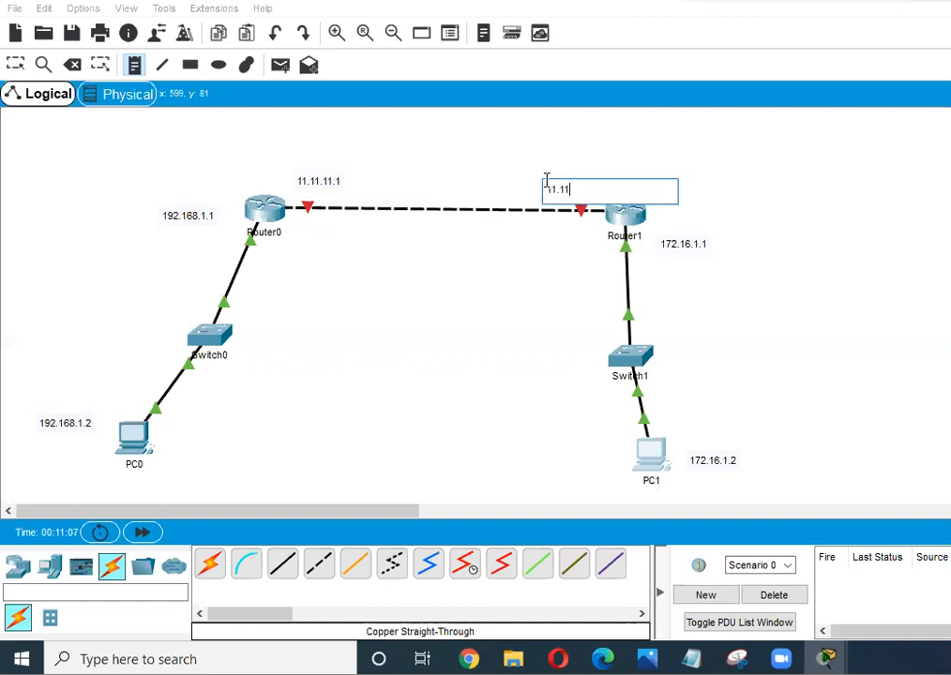
type(".11.2/24")
left_click(324, 184)
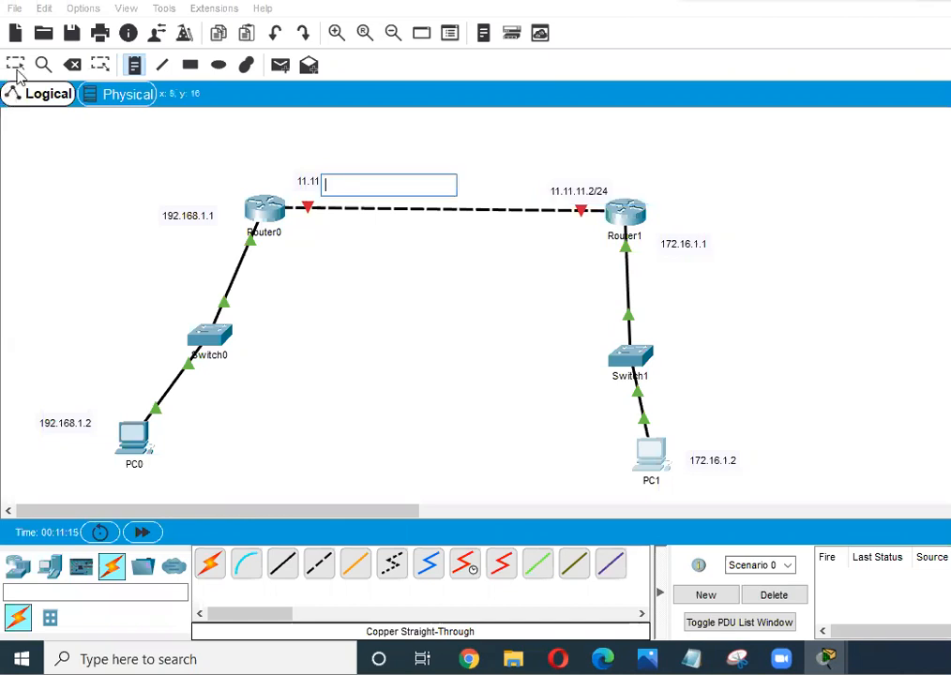
- Complete the note above Router0's end of the router-to-router link so it reads 11.11.11.1/24
left_click(328, 185)
type(".11.1.1/24")
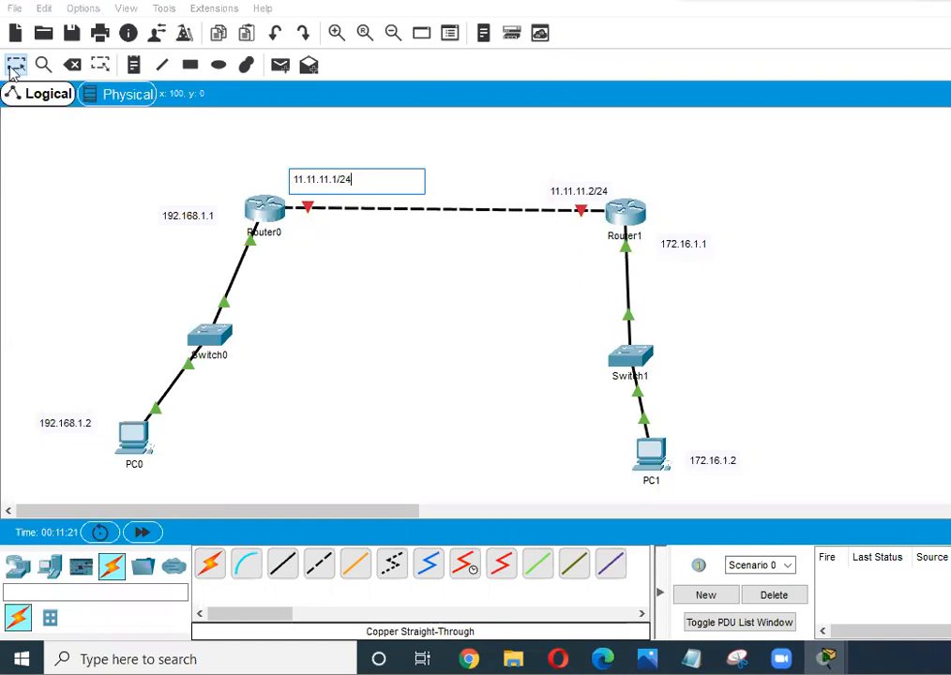
left_click(329, 201)
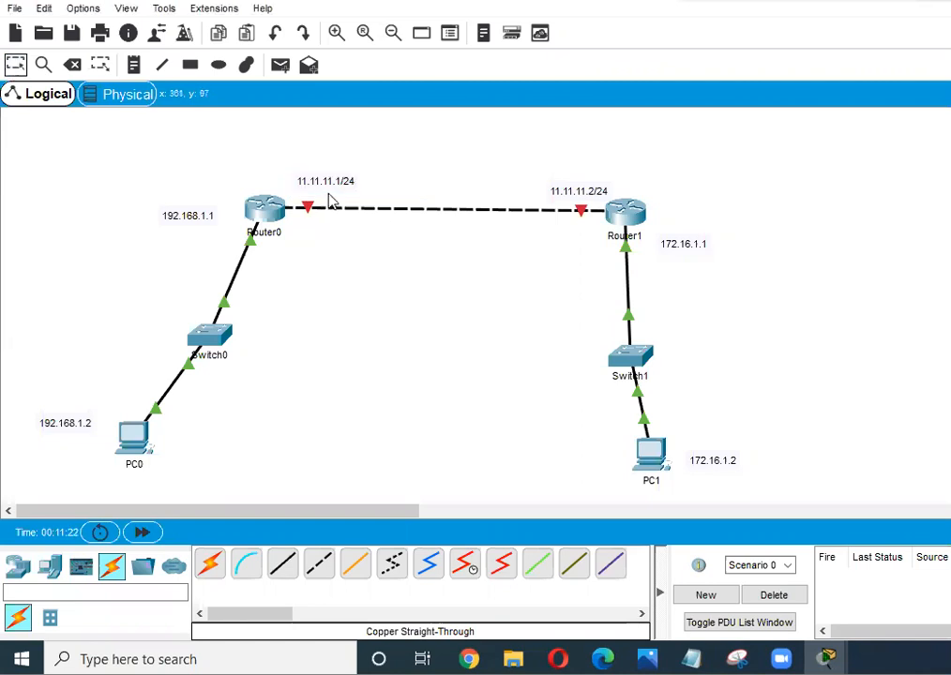
- Open Router1's command-line interface and exit interface configuration to global configuration mode
left_click(585, 224)
left_click(583, 216)
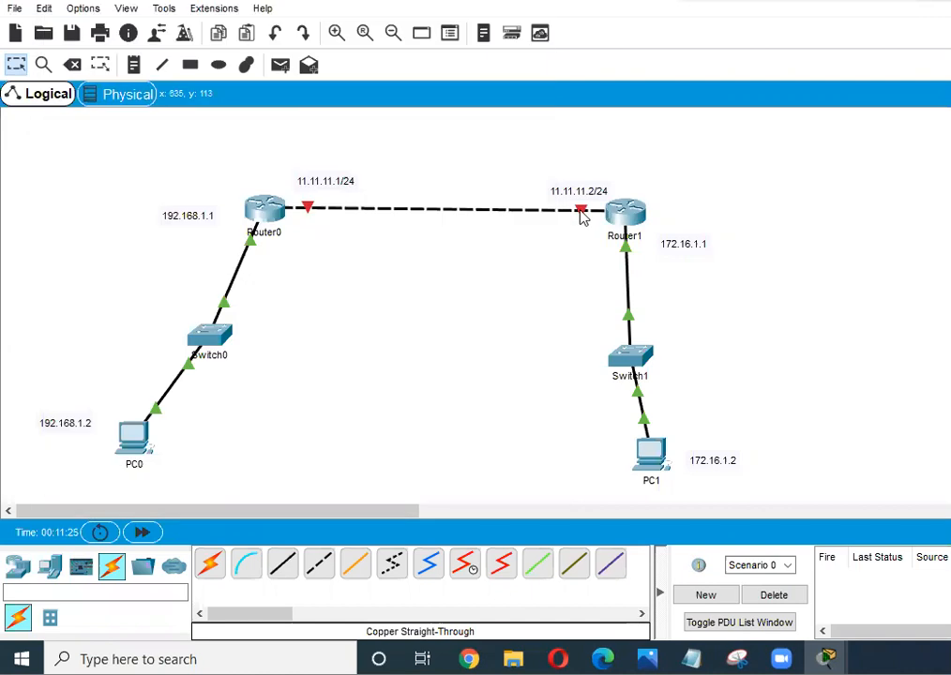
left_click(630, 219)
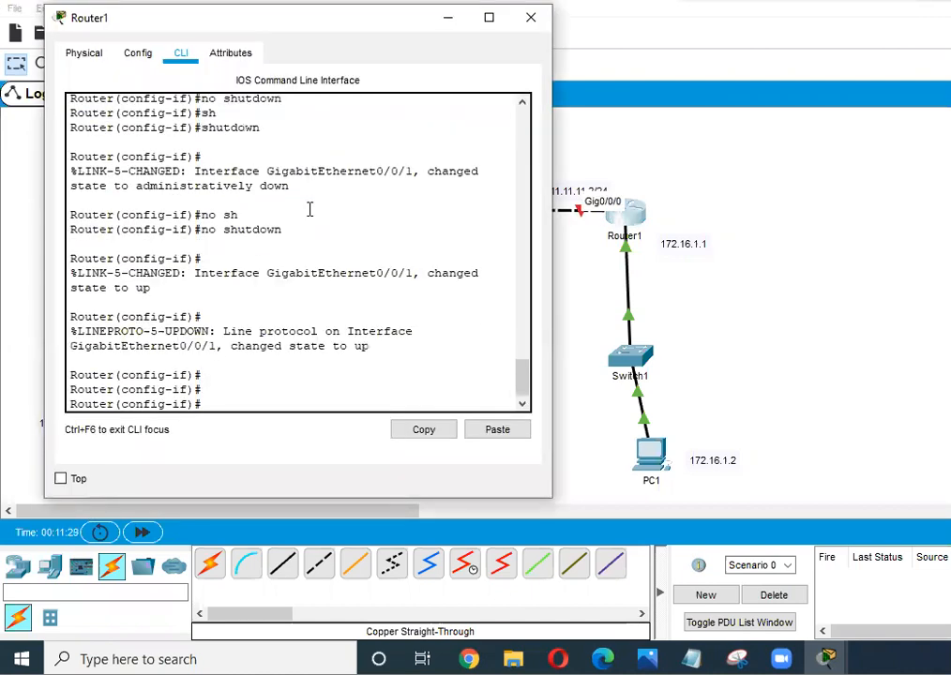
type("exit")
key("Return")
key("Return")
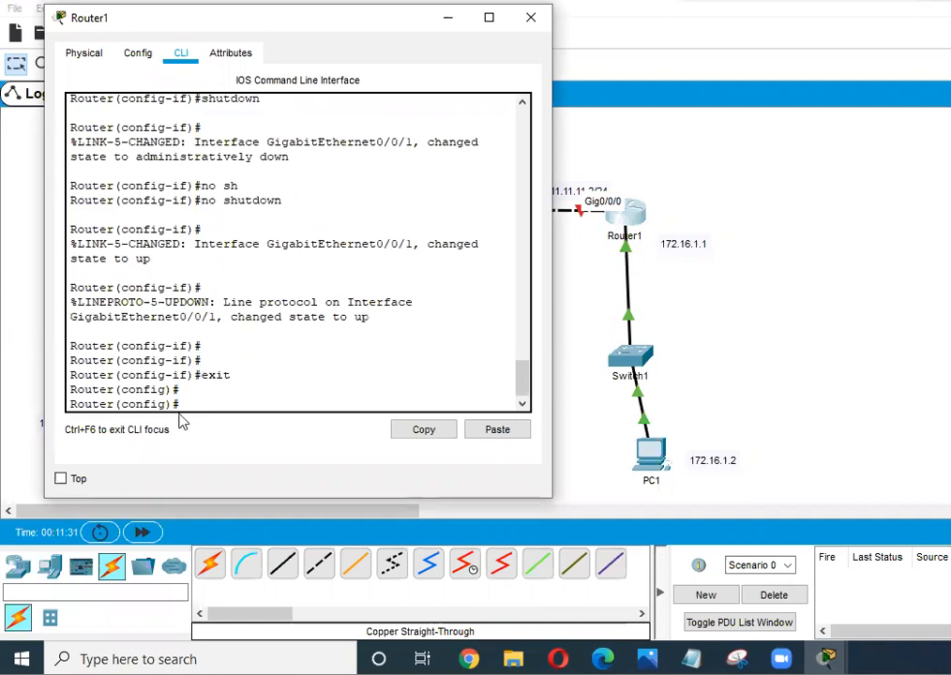
- Enter interface configuration mode for gigabitEthernet 0/0/0 on Router1
type("i")
type("nt")
key("Tab")
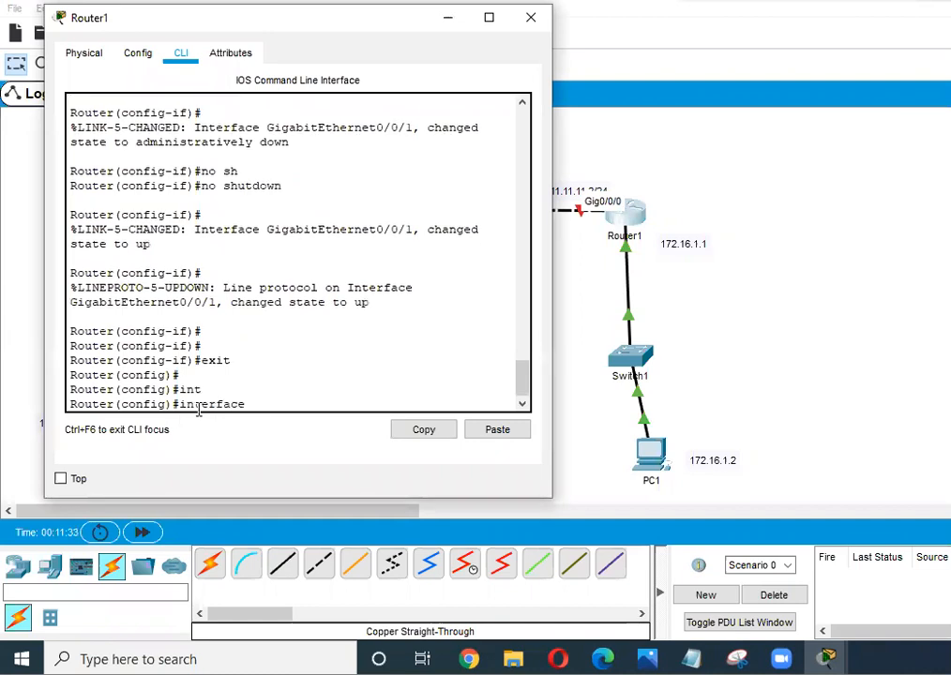
type("gi")
key("Tab")
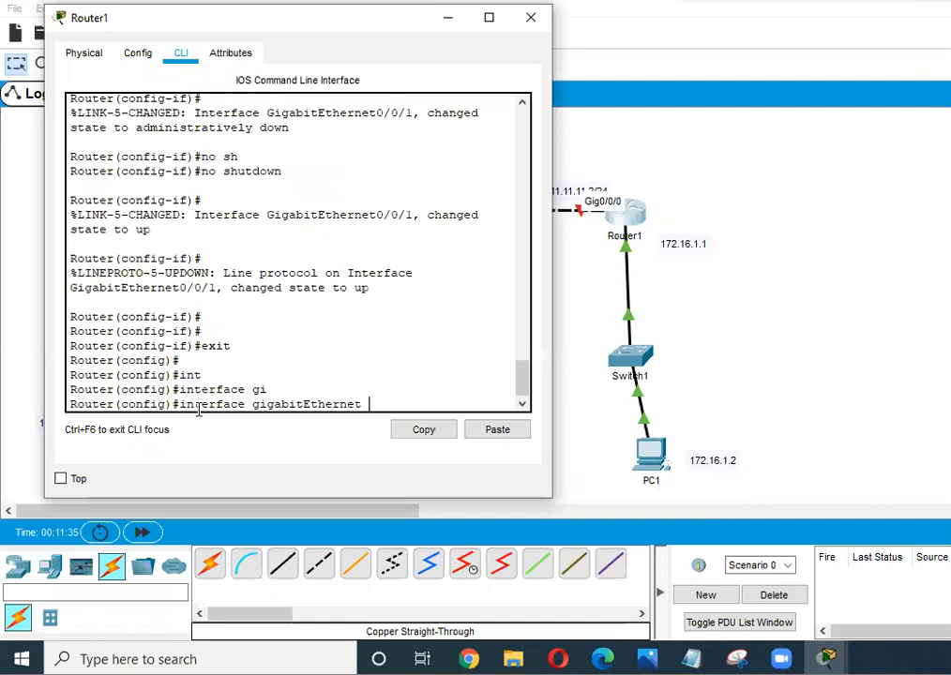
type("0/0/0")
key("Return")
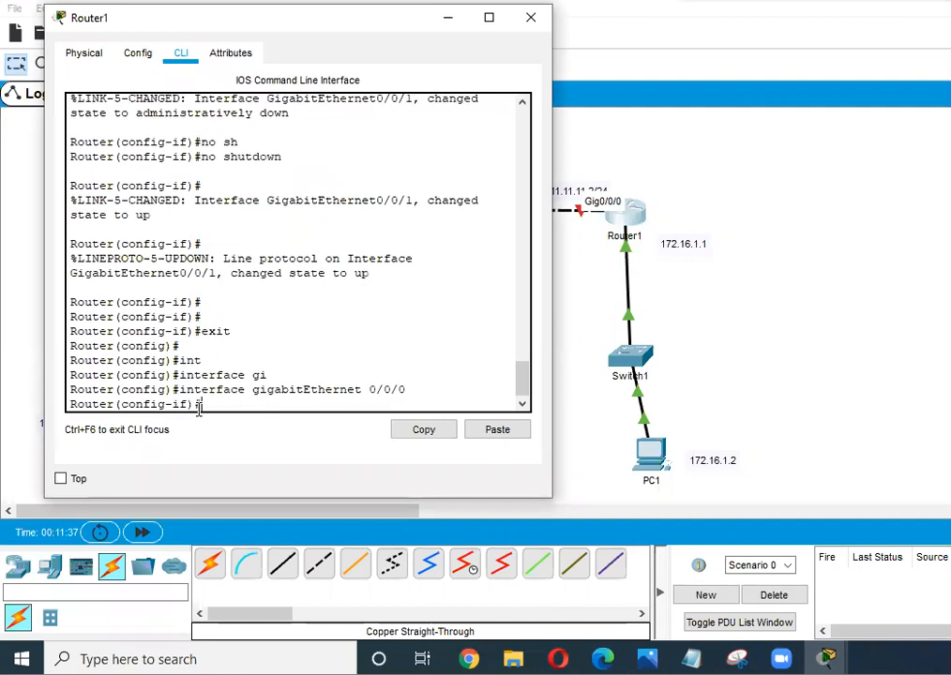
- Assign 11.11.11.2 with mask 255.255.255.0 to Router1's link interface, and move the 11.11.11.2/24 note up clear of the port label
type("ip add")
key("Tab")
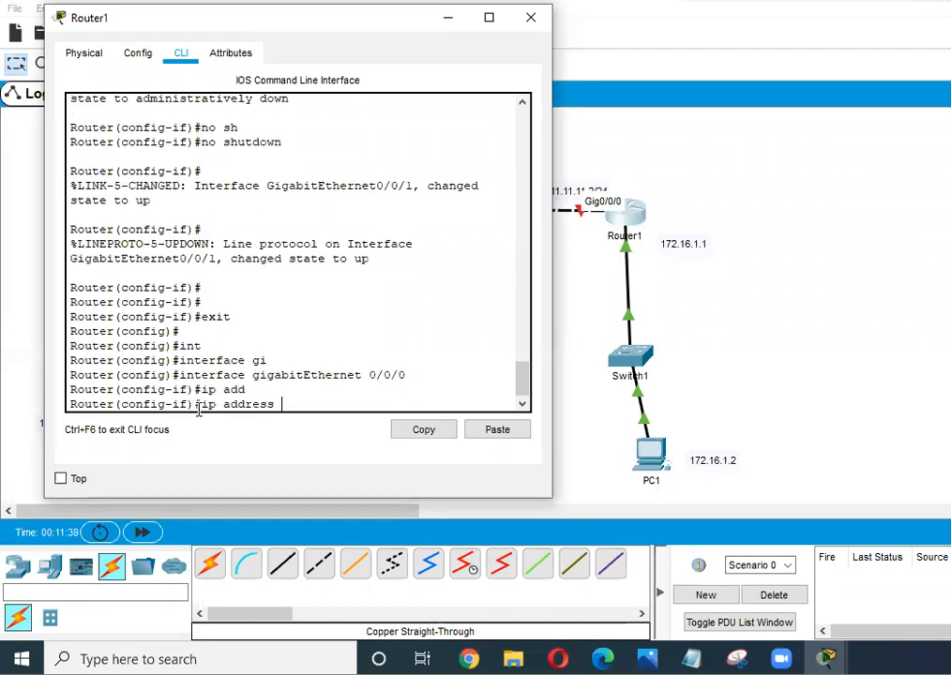
type("11.11.11.2")
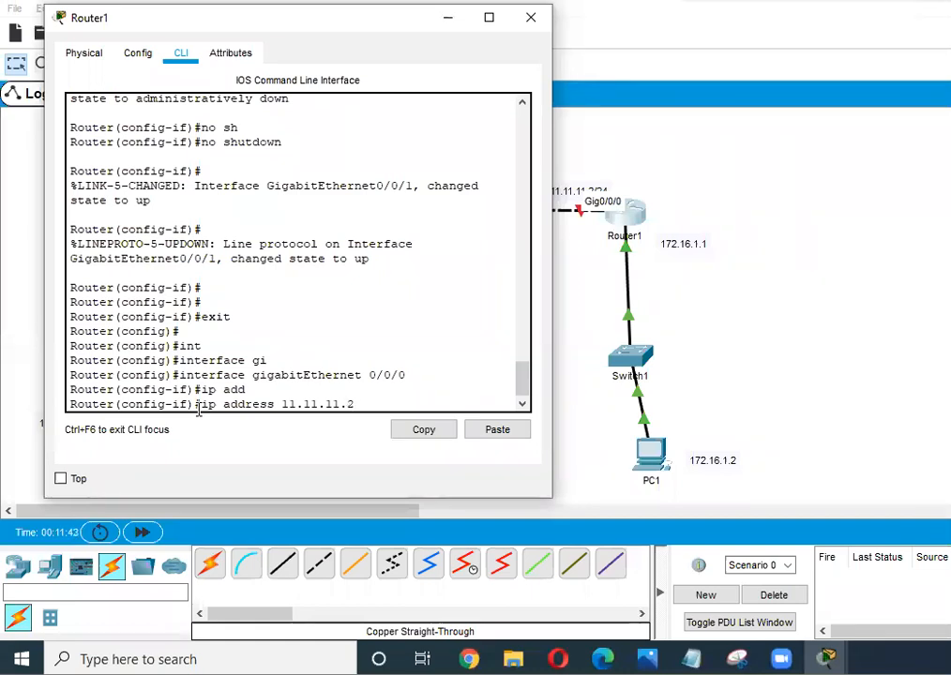
type(" 255.255.255.0")
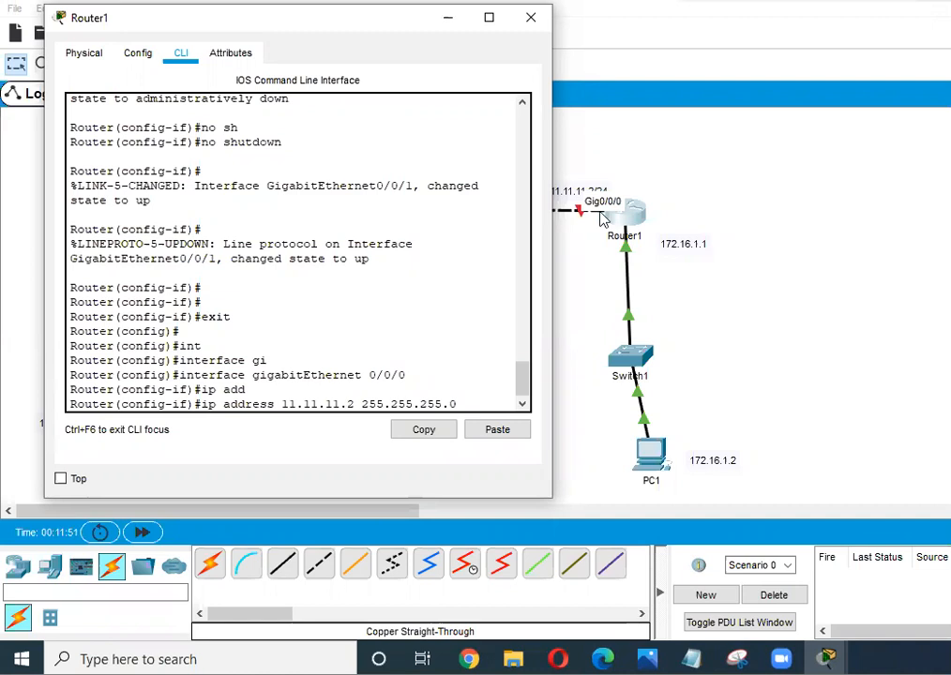
left_click(574, 186)
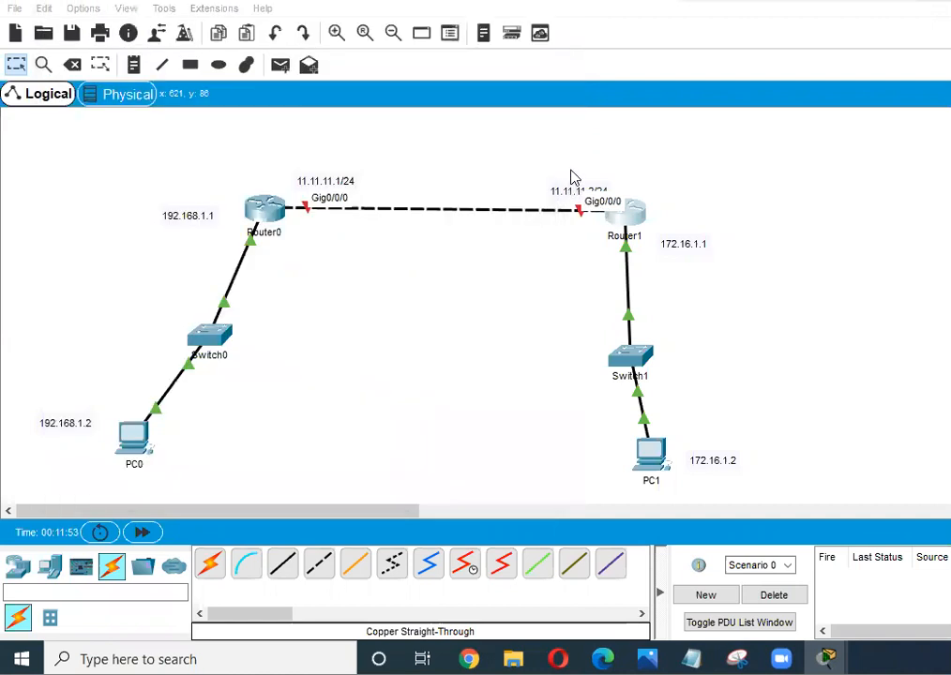
left_click(603, 193)
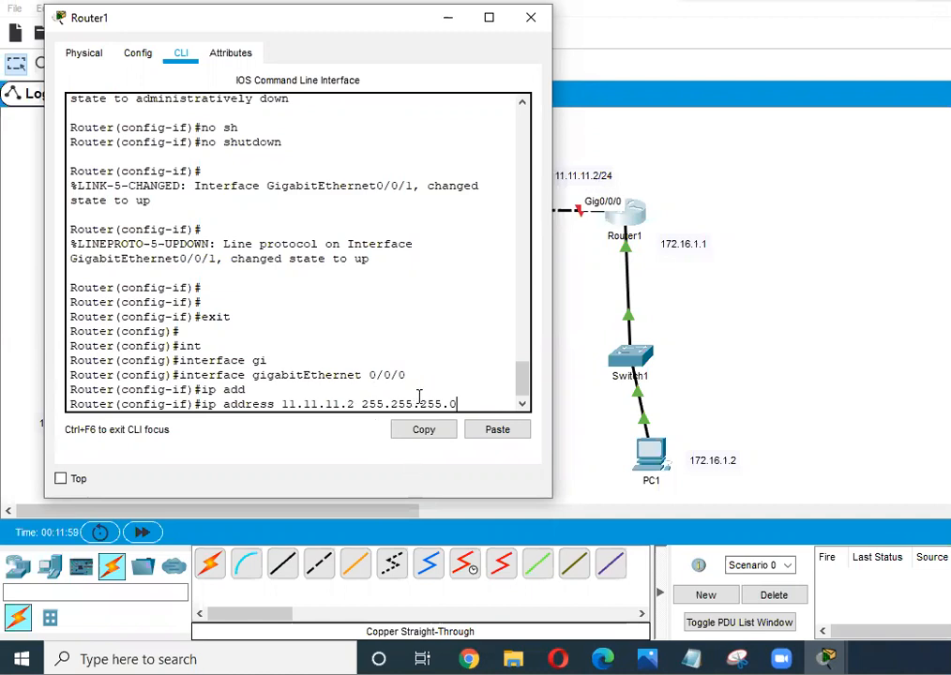
key("Return")
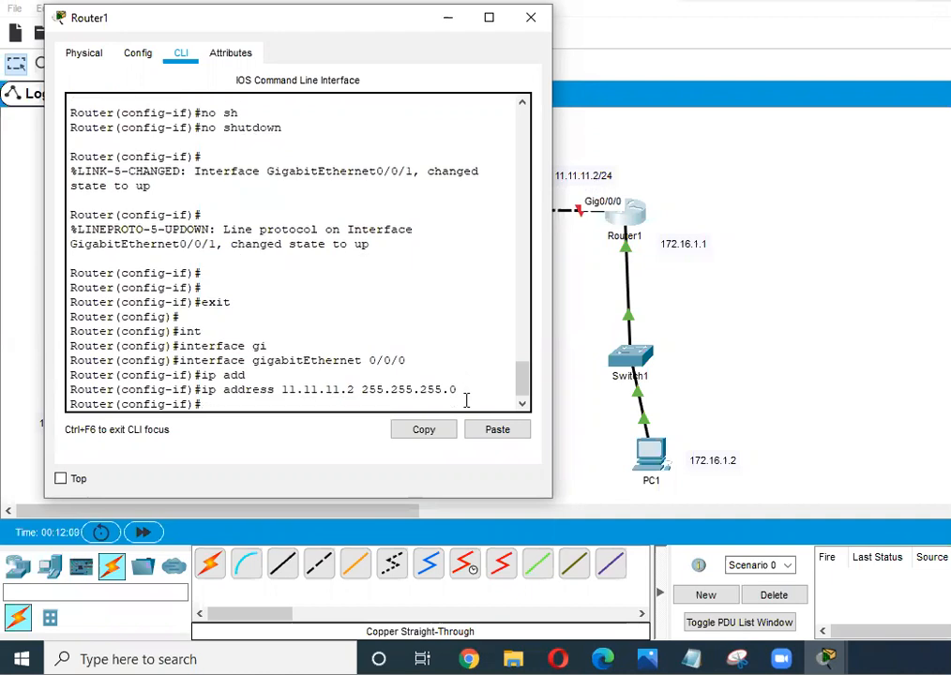
- Enable Router1's GigabitEthernet0/0/0 interface with no shutdown
type("no sh")
key("Tab")
key("Return")
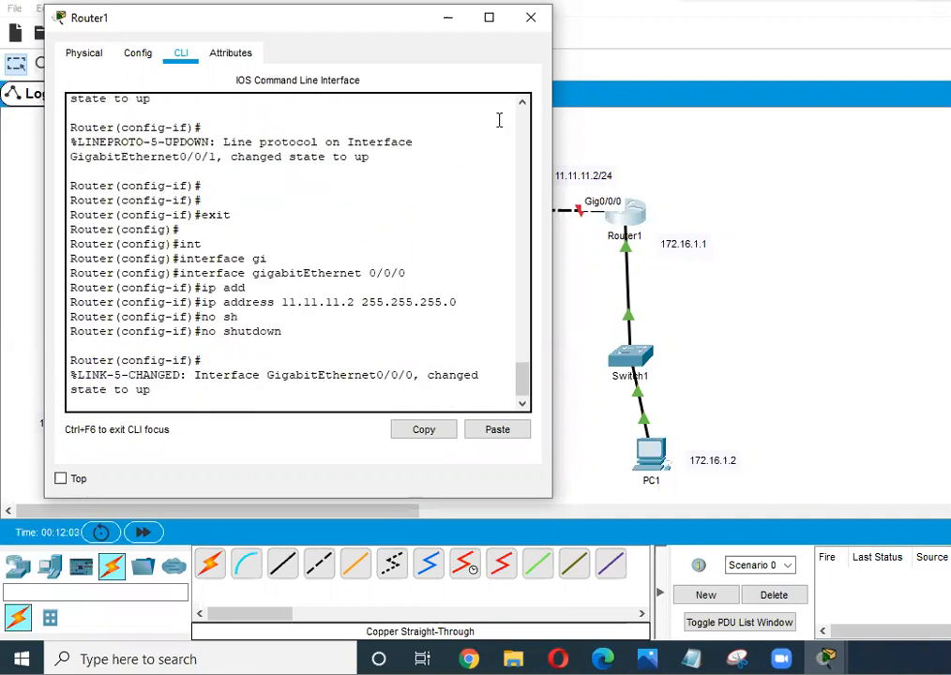
- Open Router0's command-line interface beside the topology and exit to global configuration mode
left_click(568, 213)
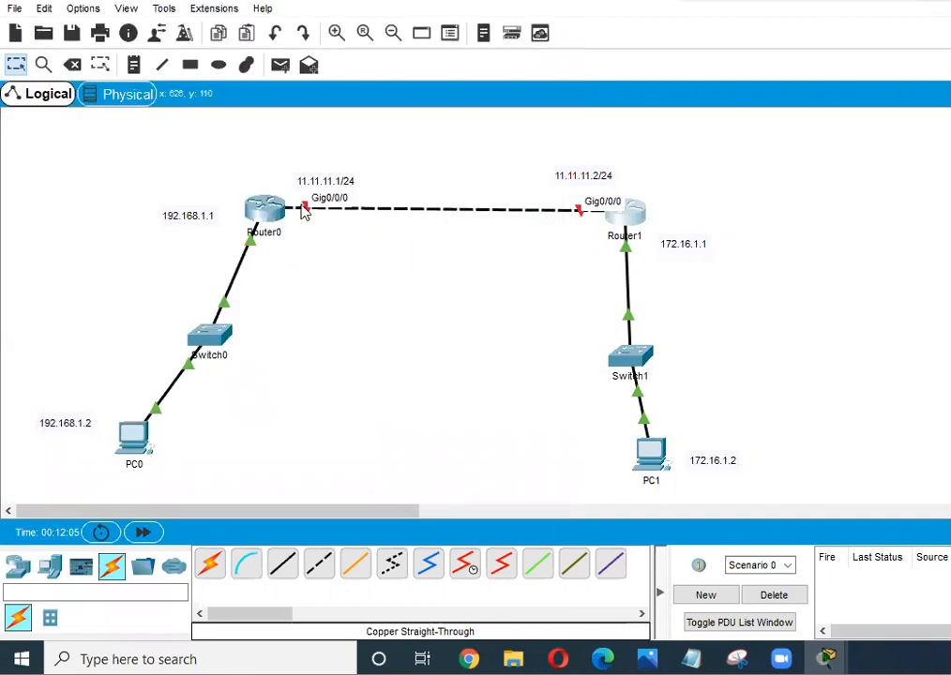
left_click(255, 211)
left_click_drag(480, 66, 583, 63)
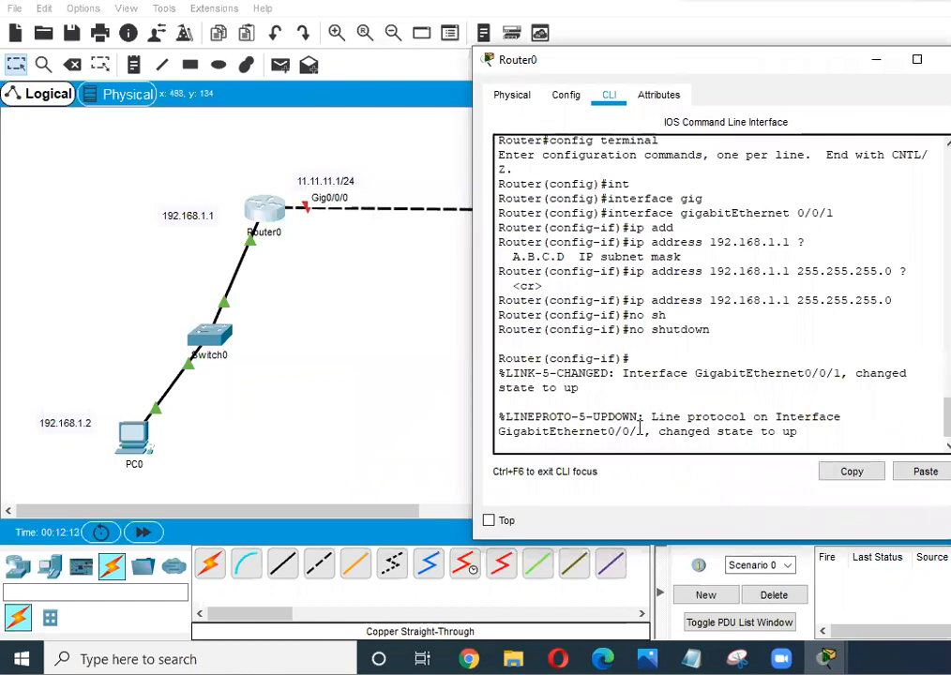
key("Return")
key("Return")
type("exit")
key("Return")
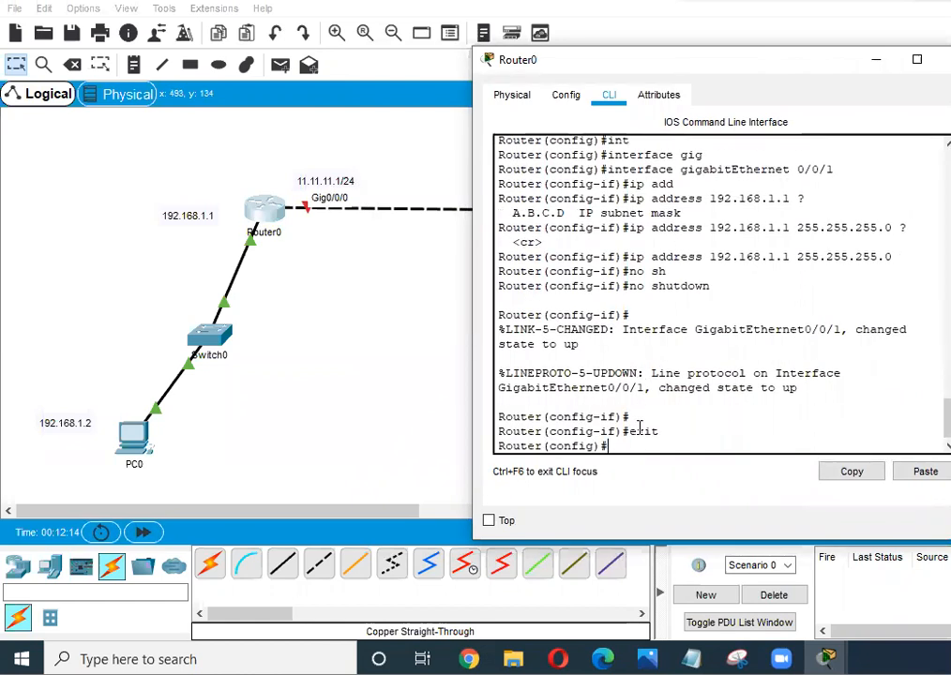
key("Return")
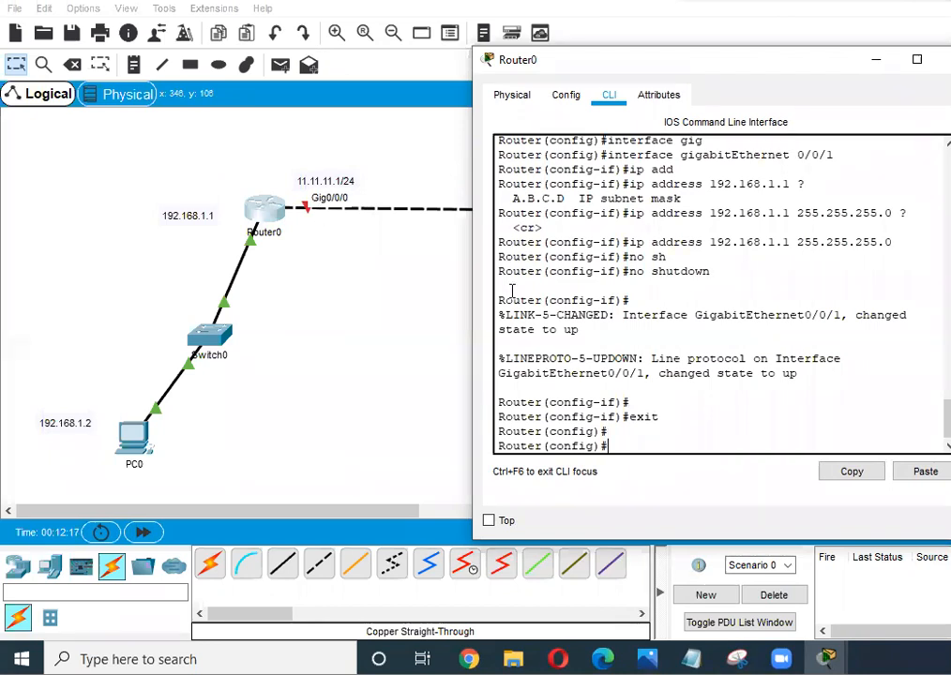
- Enter interface configuration mode for gigabitEthernet 0/0/0 on Router0
type("int")
key("Tab")
type("gi")
key("Tab")
type("g")
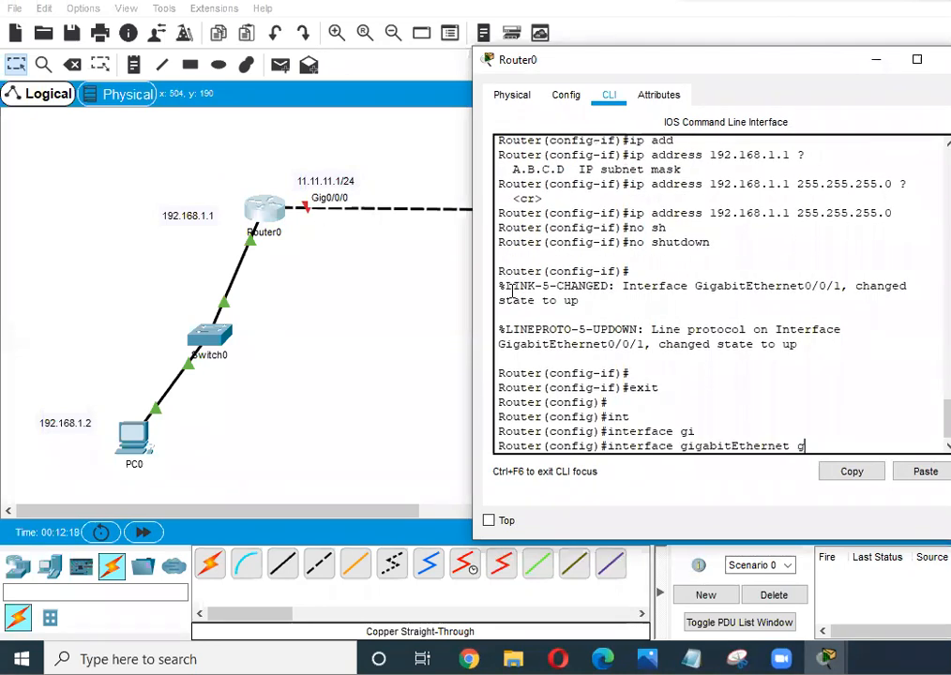
key("BackSpace")
type("0/0/0")
key("Return")
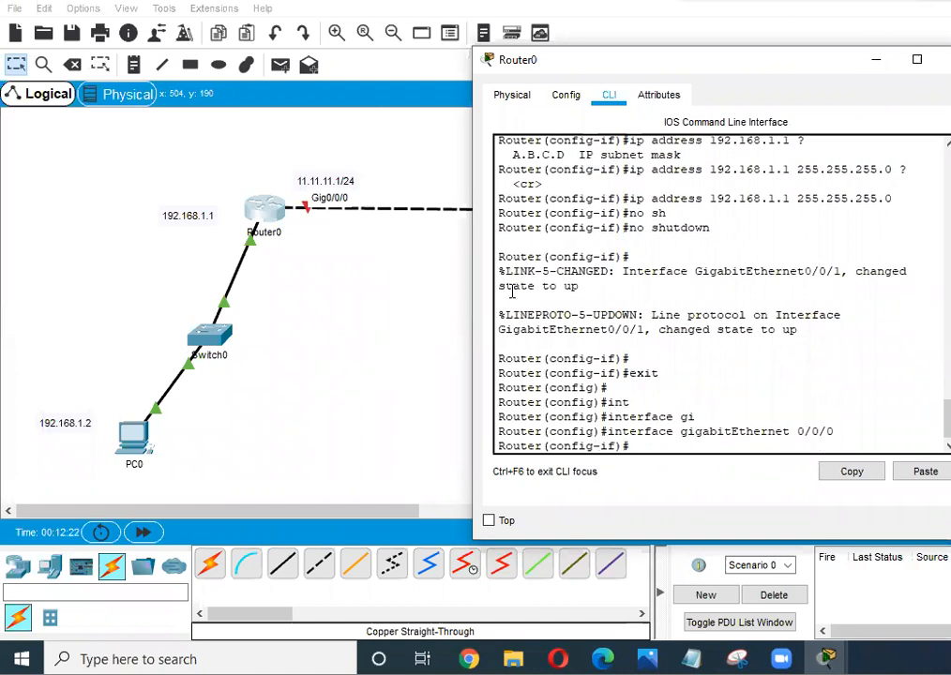
- Assign IP address 11.11.11.1 with mask 255.255.255.0 to Router0's GigabitEthernet0/0/0 interface
type("ip add")
key("Tab")
type("11.11.11.1 255.255.255.0")
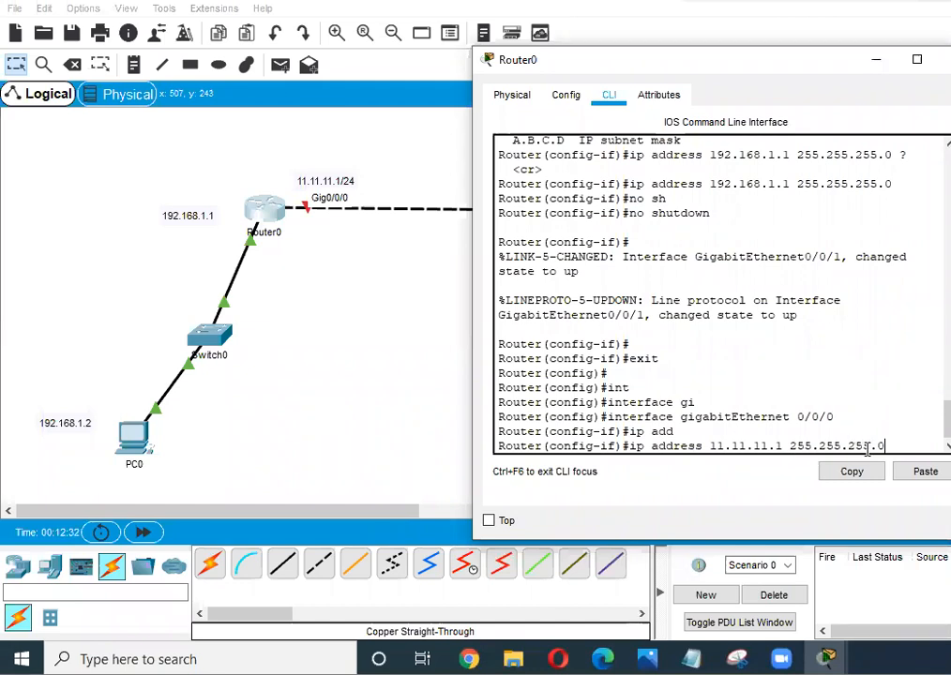
key("Return")
- Enable Router0's GigabitEthernet0/0/0 interface with no shutdown and close the Router0 window
type("no s")
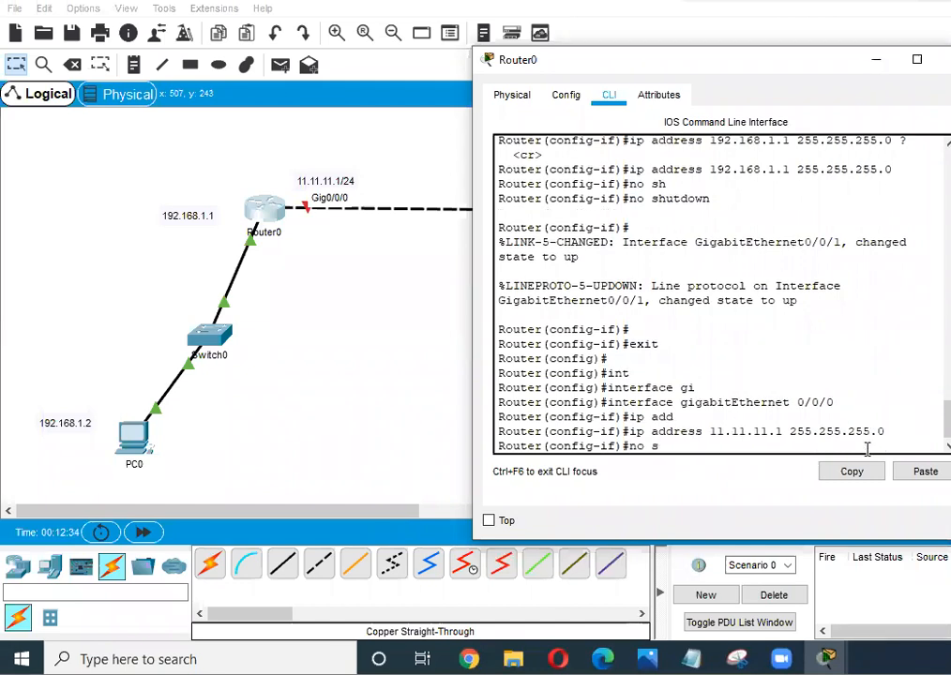
type("h")
key("Return")
key("Return")
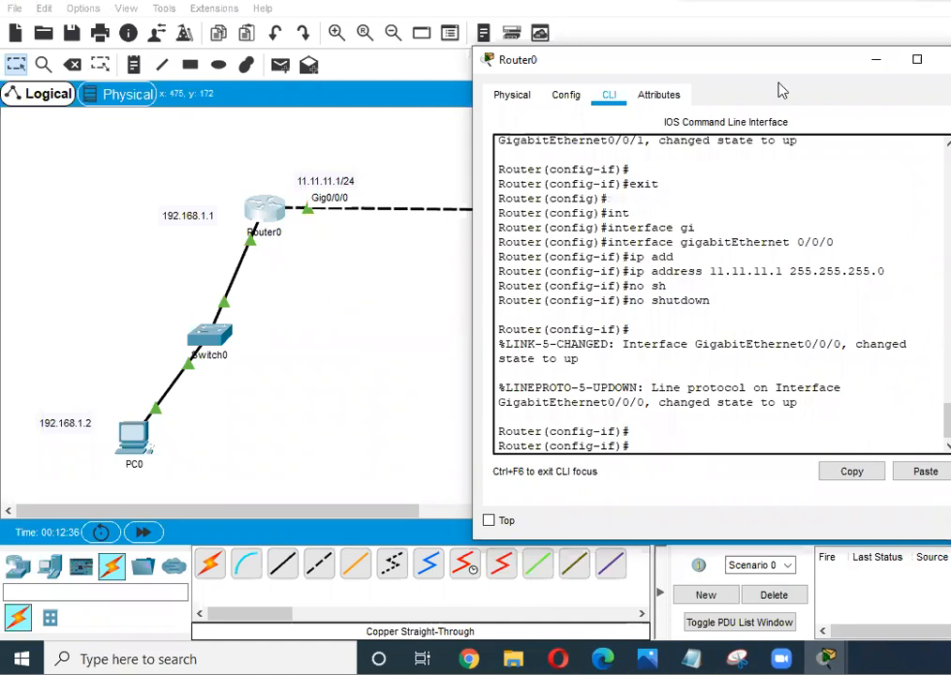
left_click_drag(805, 72, 660, 87)
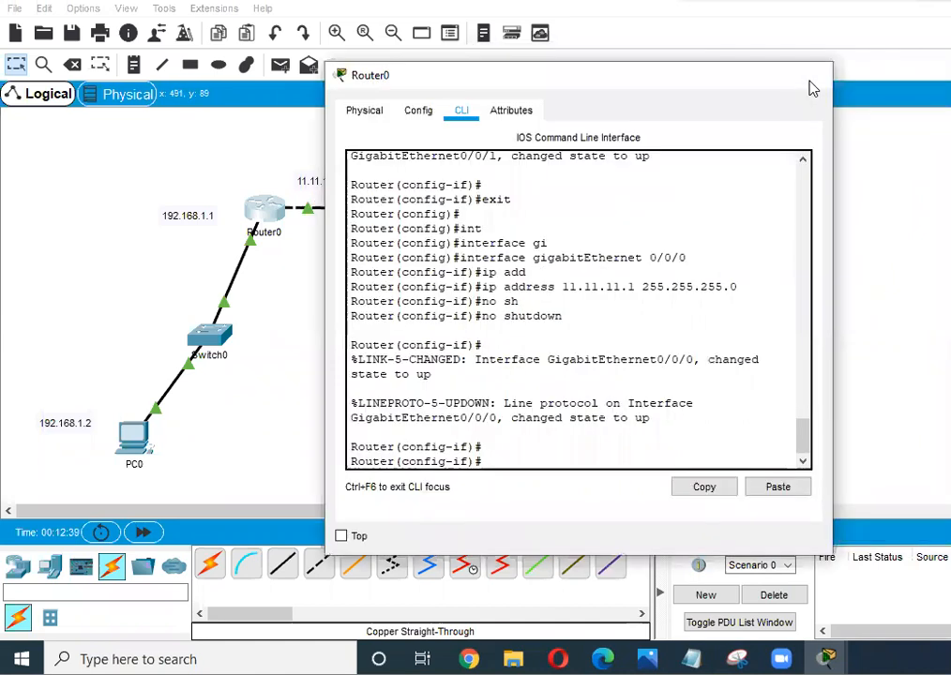
key("alt+F4")
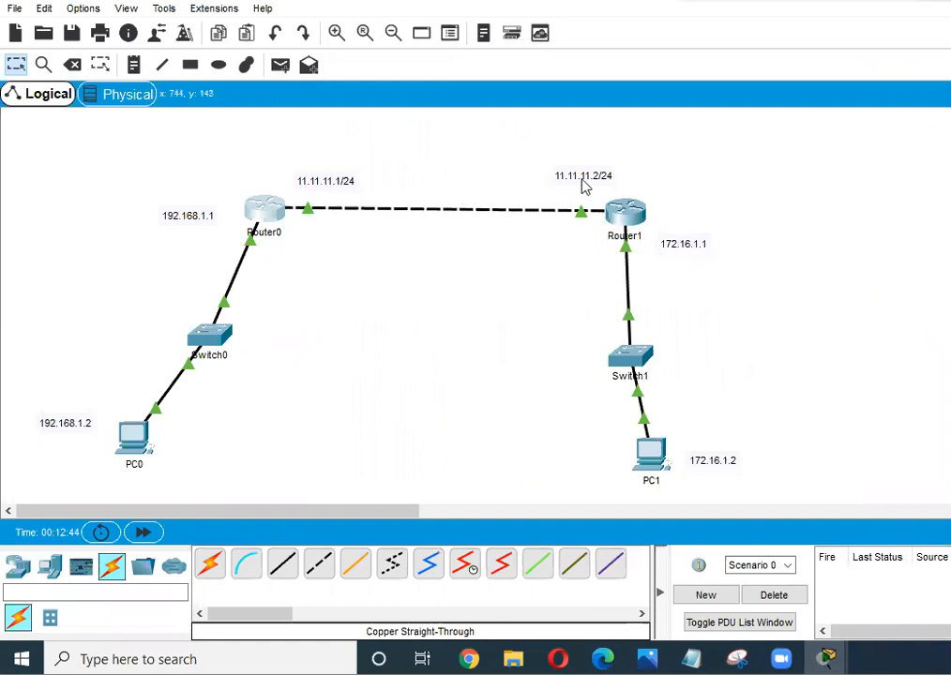
left_click(662, 460)
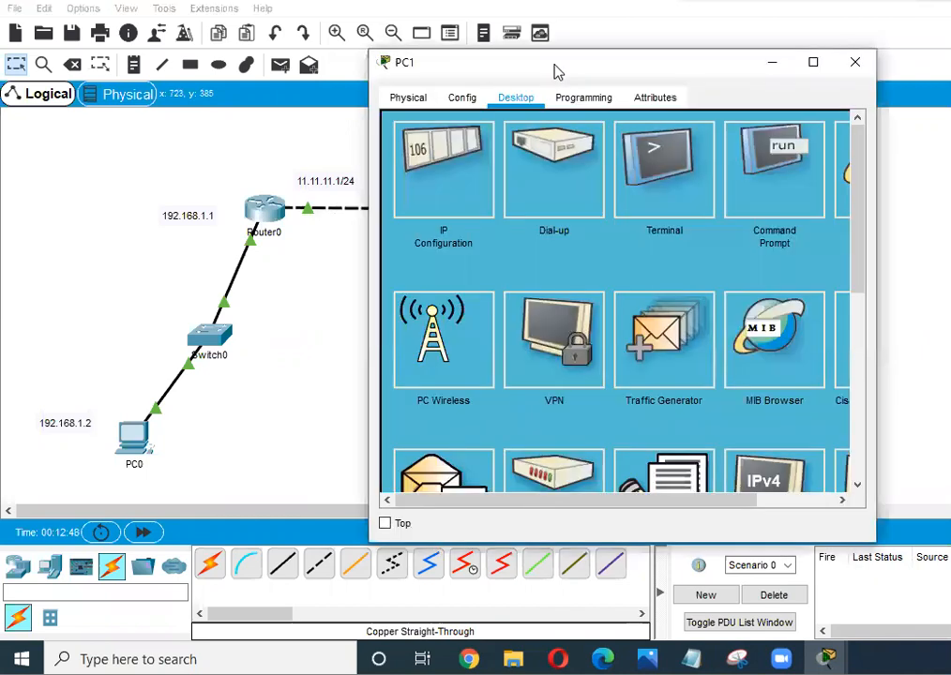
left_click_drag(556, 70, 581, 263)
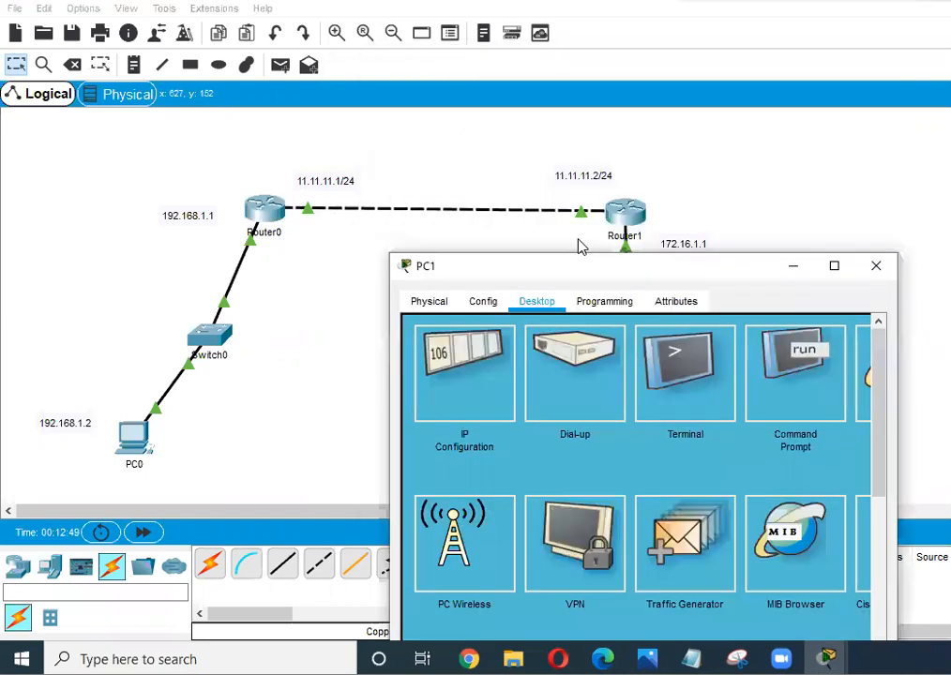
left_click(791, 271)
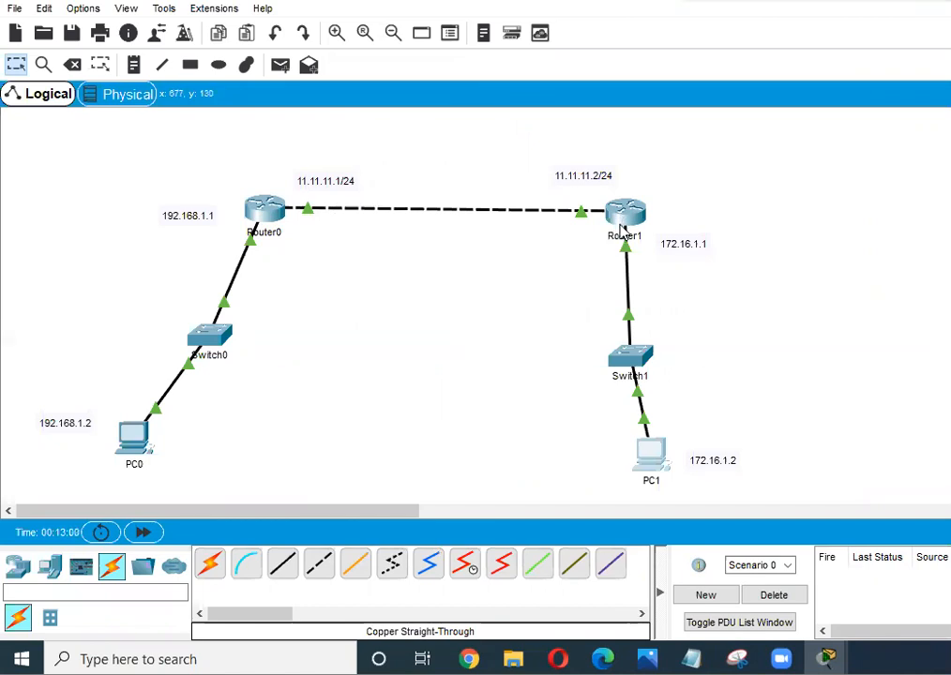
- Ping Router1's link interface at 11.11.11.2 from PC1's command prompt and return to the topology
mouse_move(627, 228)
left_click(654, 453)
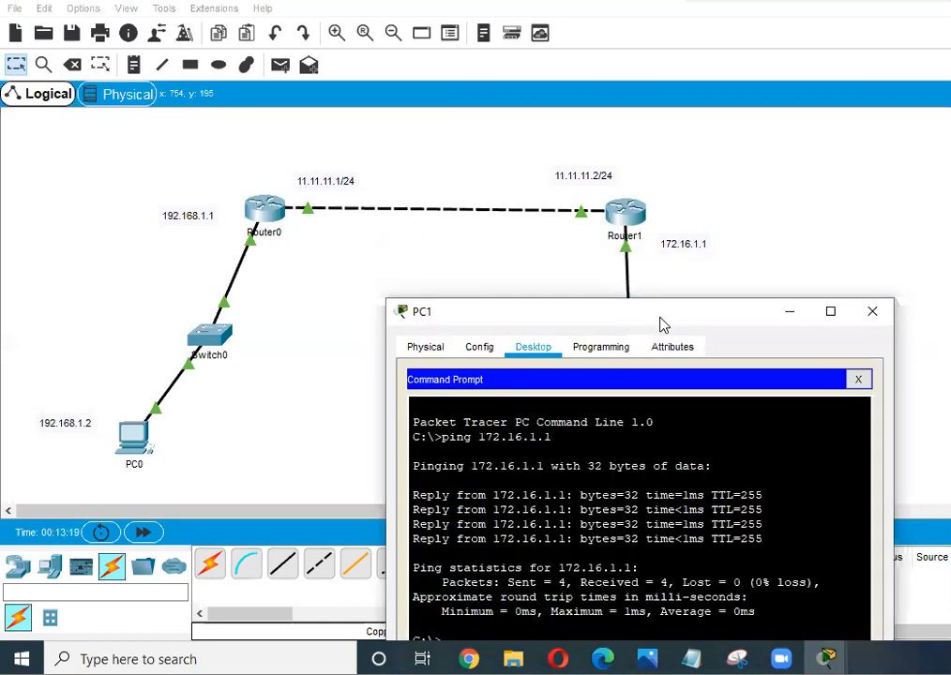
left_click_drag(661, 323, 304, 24)
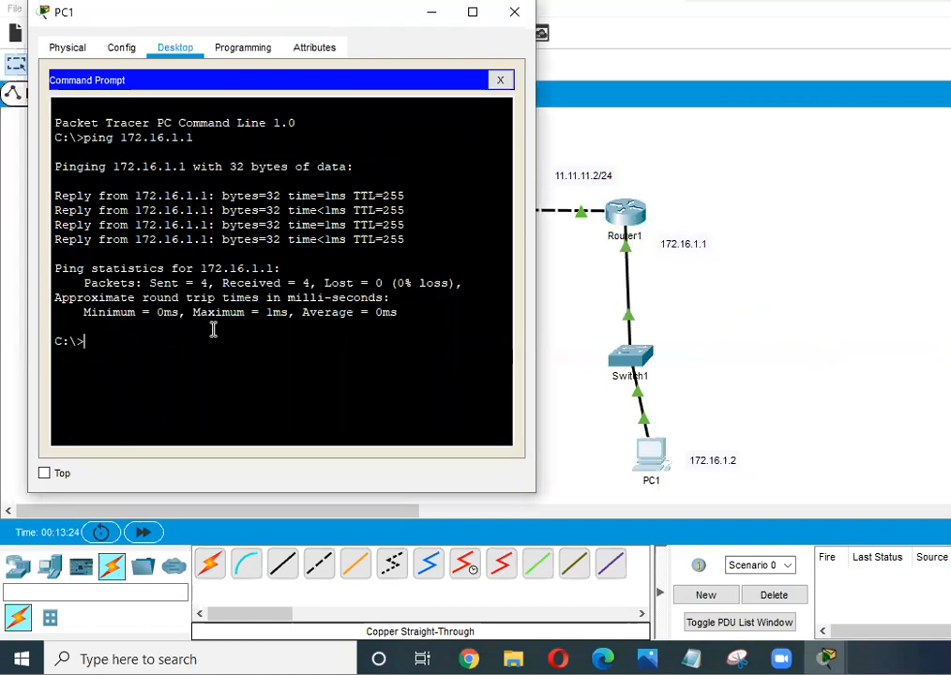
type("ping 11.11.1")
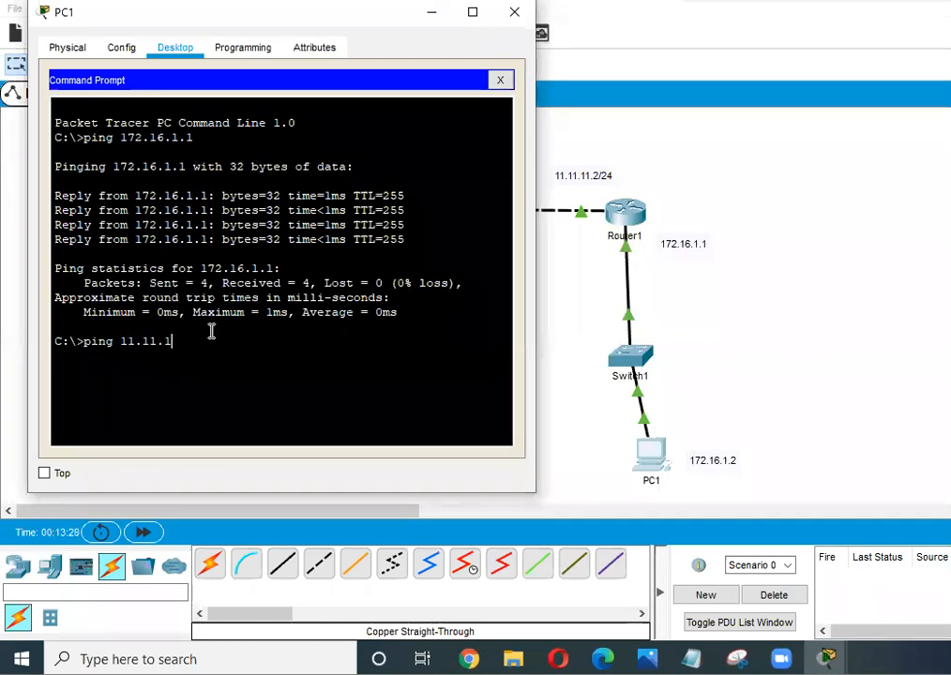
type("1.2")
key("Return")
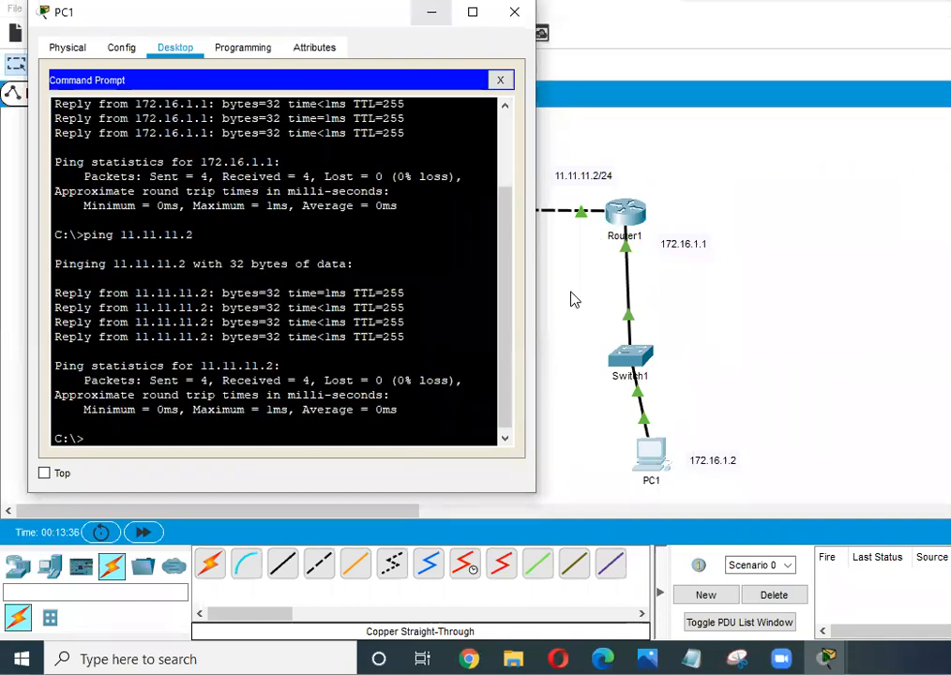
left_click(641, 267)
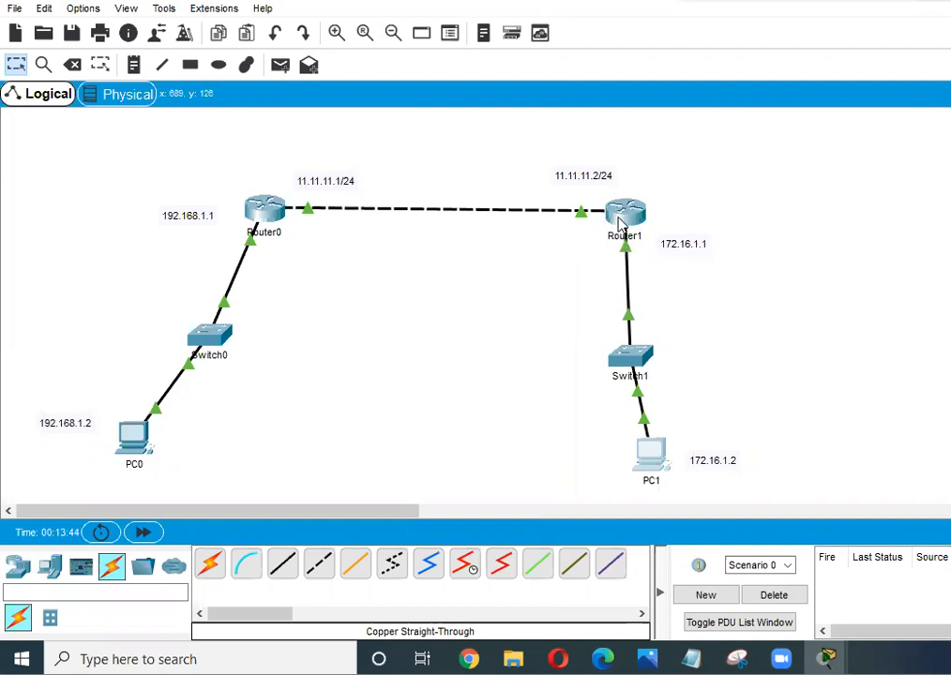
mouse_move(309, 203)
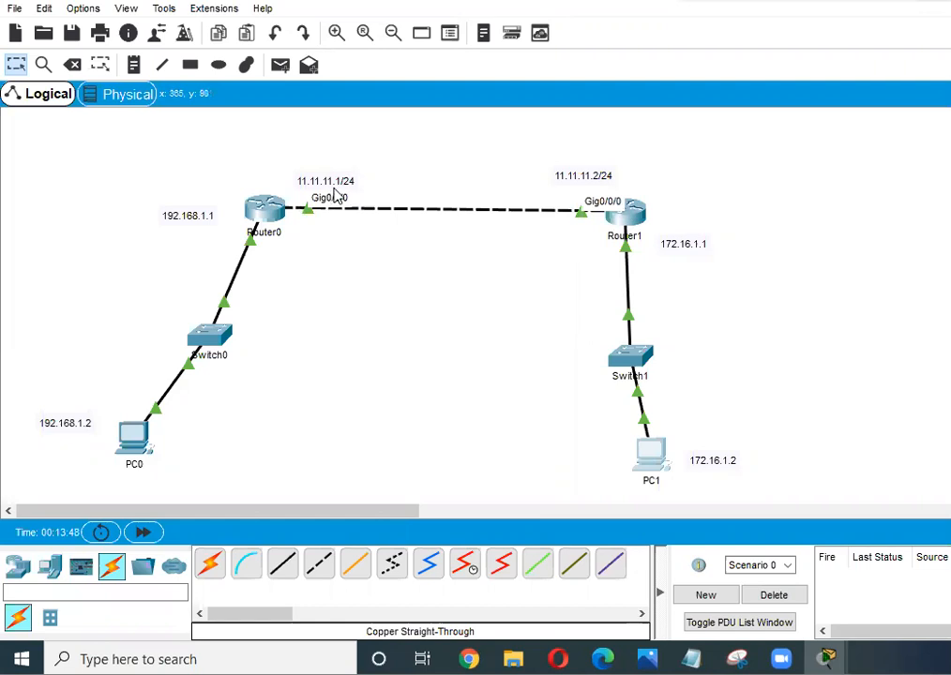
- Ping Router0's link interface at 11.11.11.1 from PC1's command prompt, check the replies and return to the topology
left_click(642, 454)
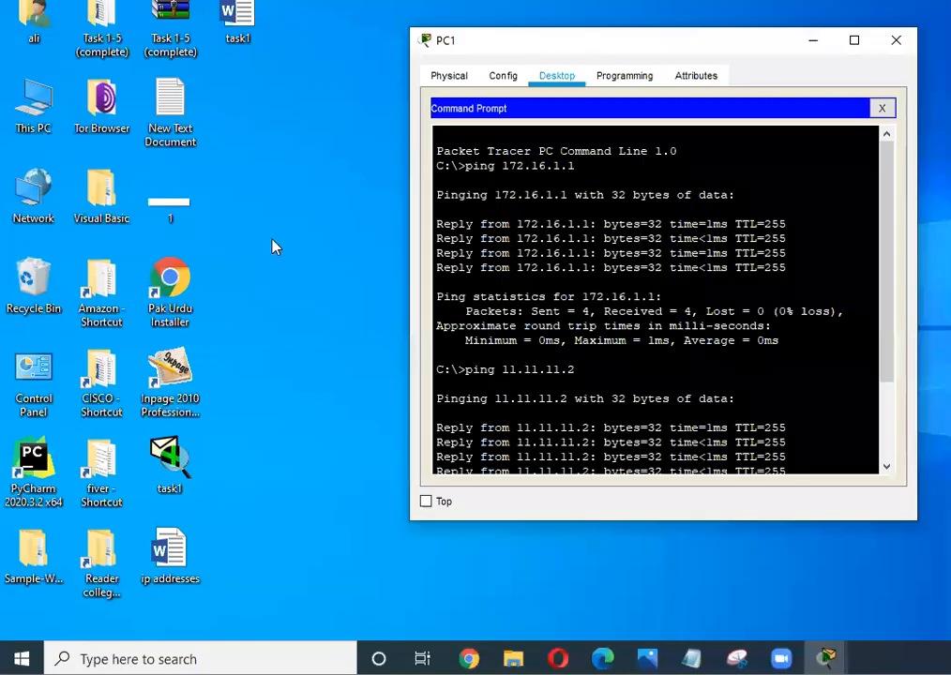
left_click(826, 659)
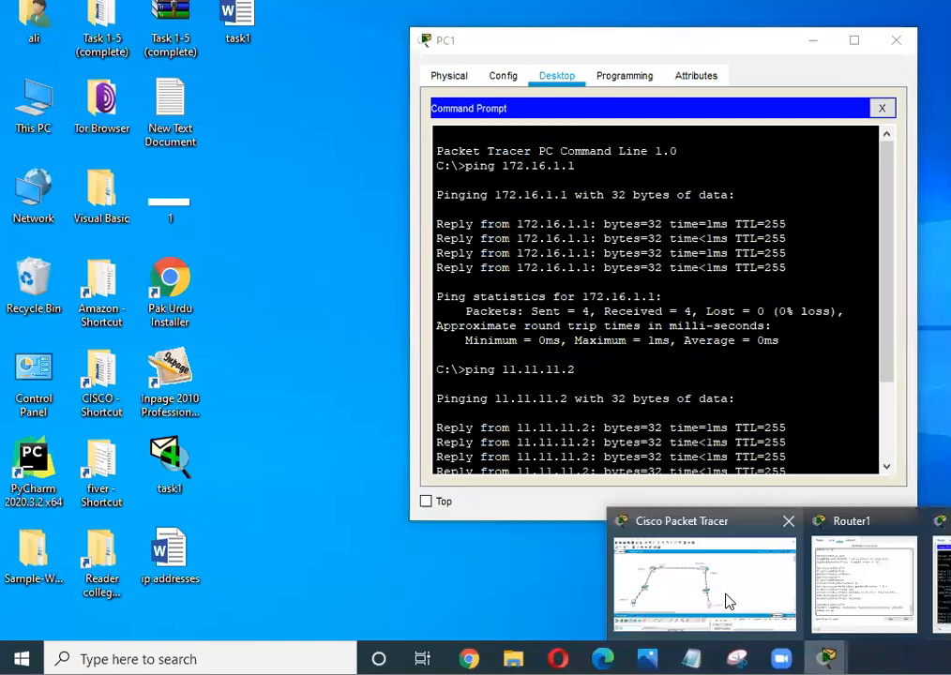
left_click(704, 576)
left_click(651, 454)
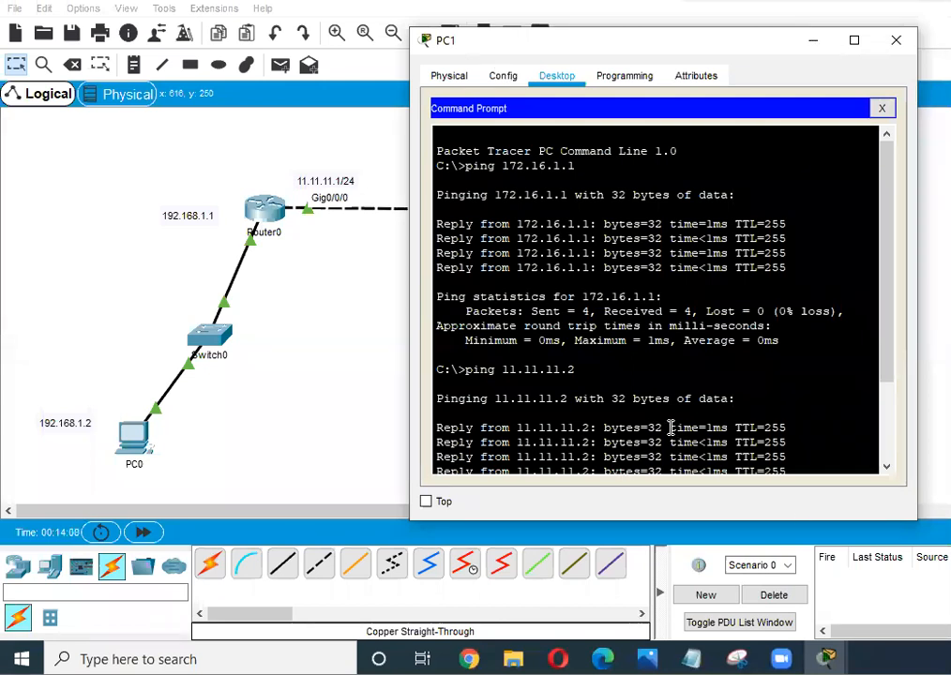
type("ping ")
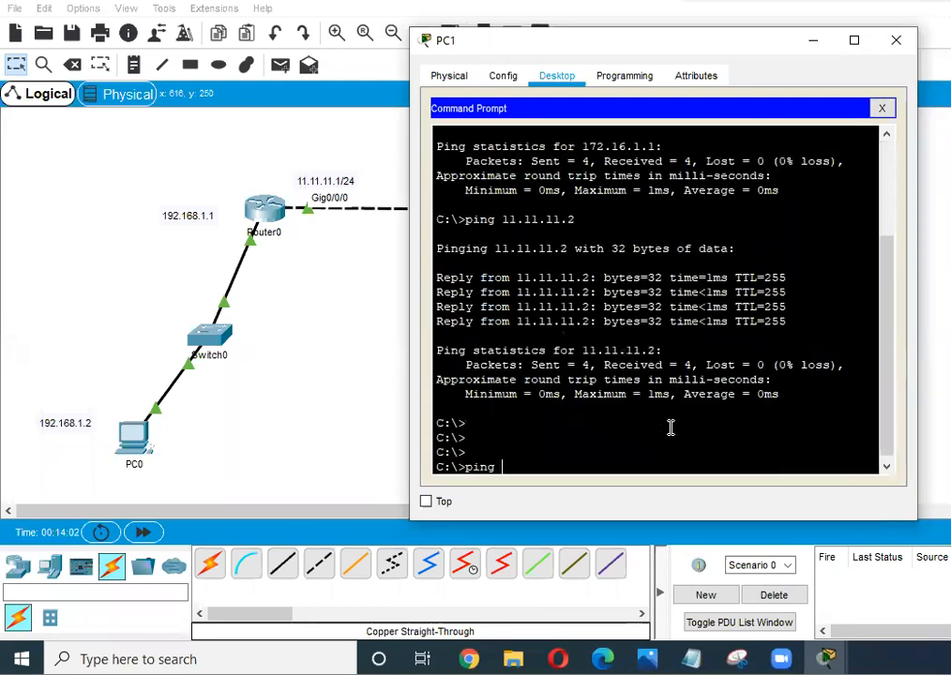
type("11.11.11.1")
key("Return")
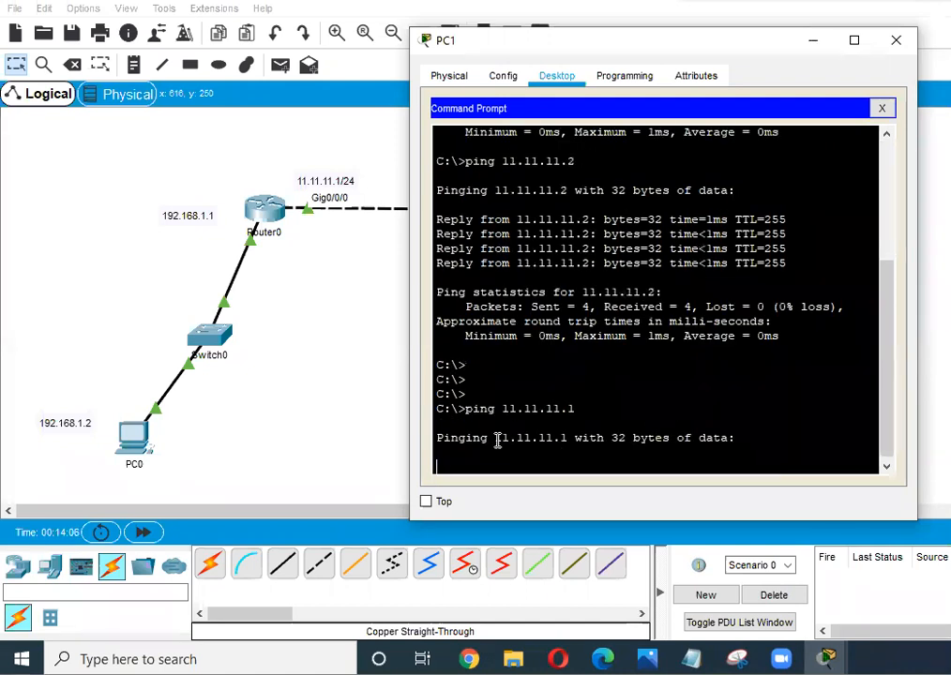
left_click(813, 41)
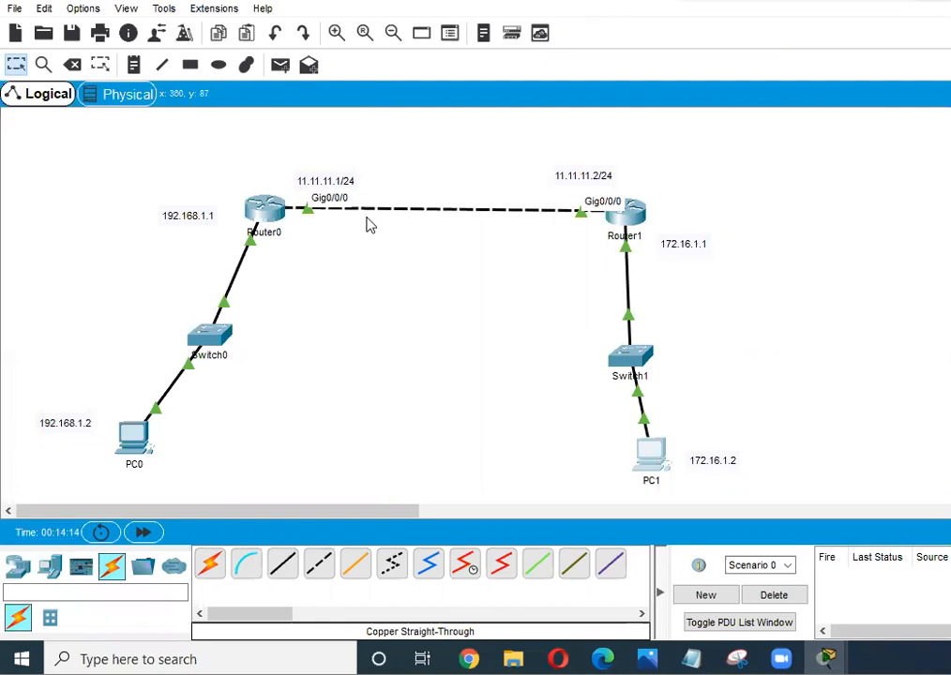
left_click(645, 454)
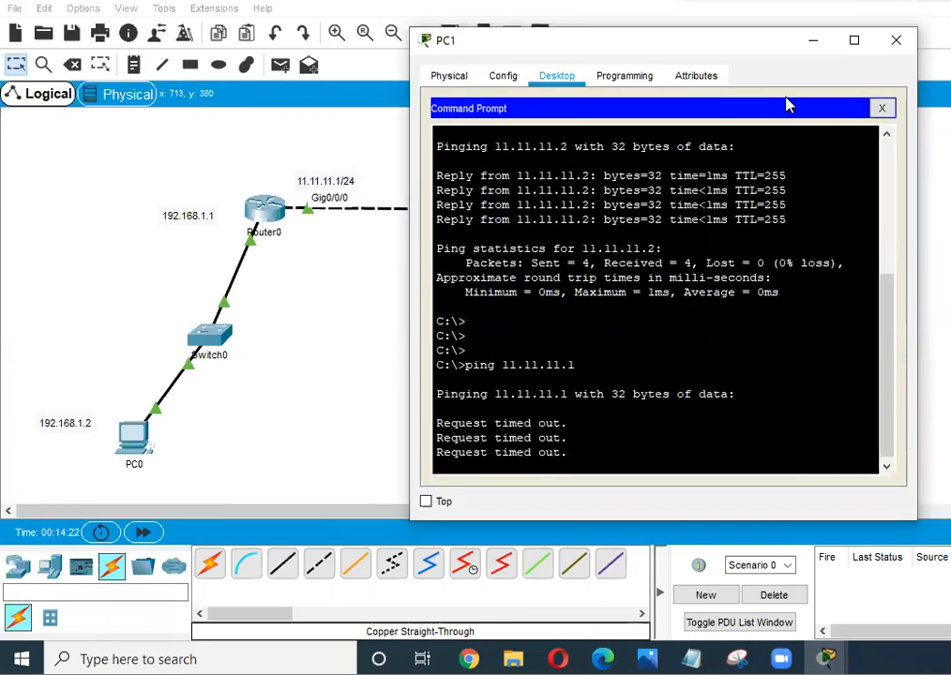
left_click(813, 39)
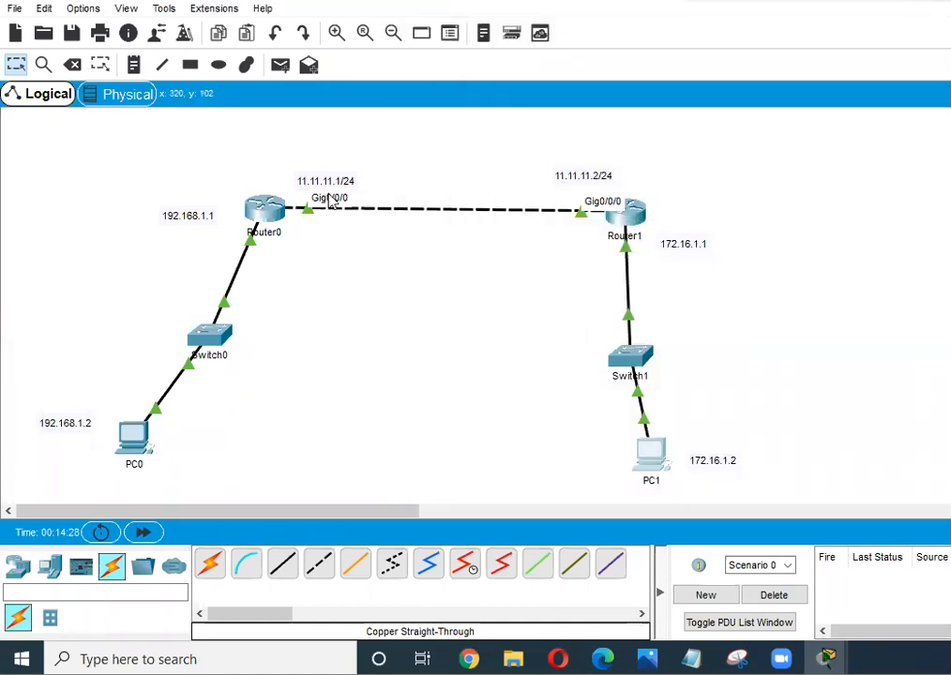
- Open Router1's CLI and exit interface and global configuration modes to reach the privileged prompt
left_click(631, 220)
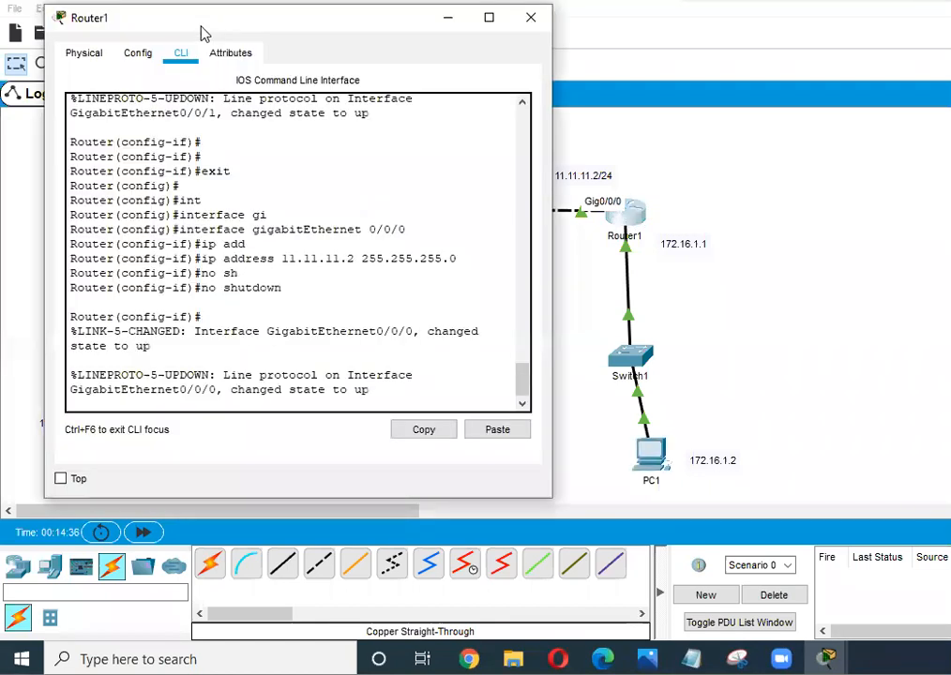
key("Return")
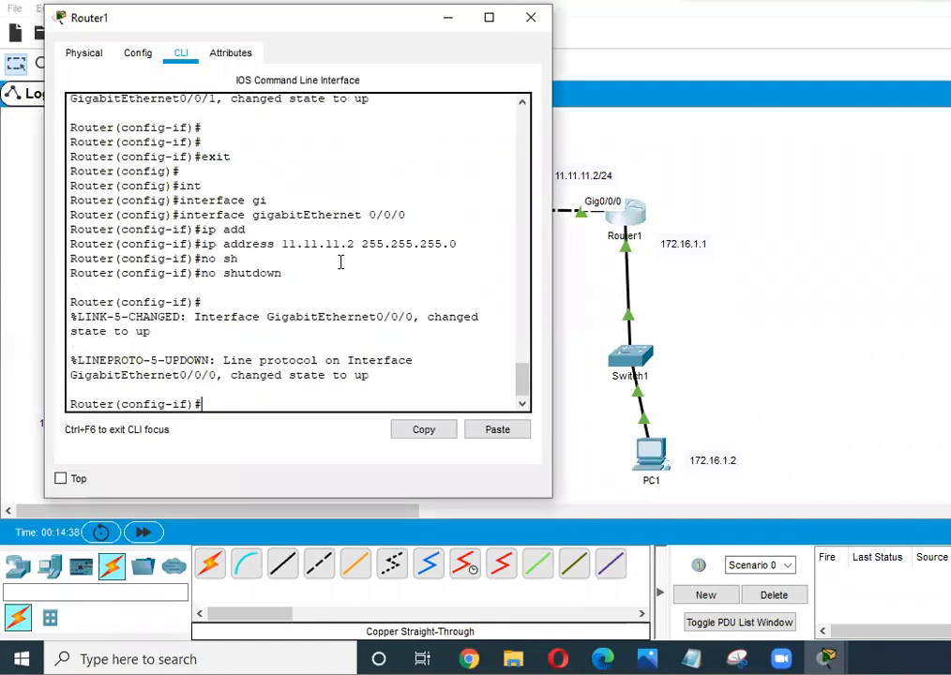
key("Return")
type("exit")
key("Return")
key("Return")
type("ex")
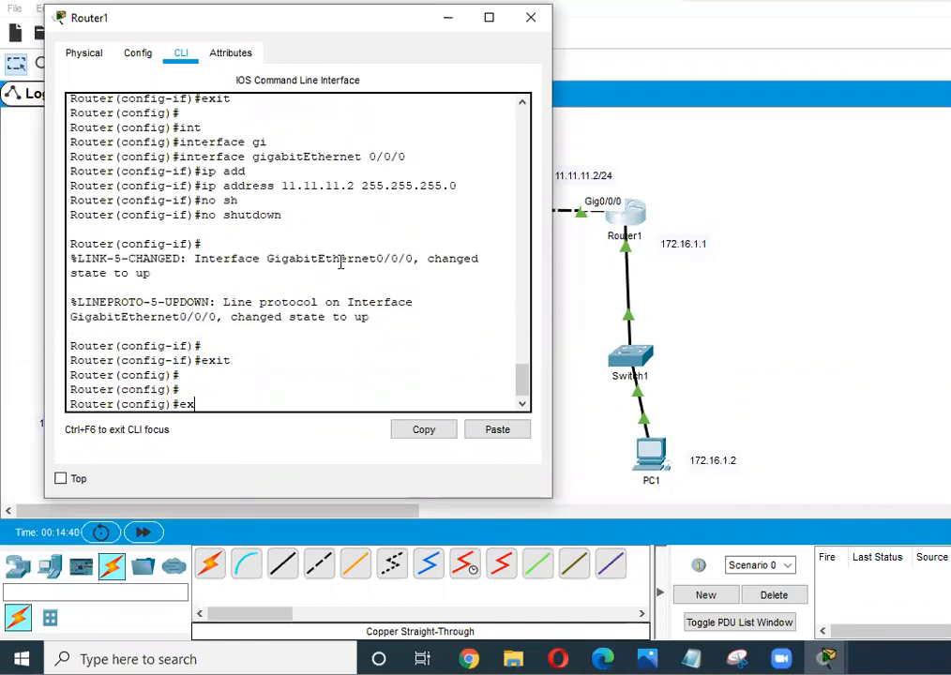
type("it")
key("Return")
key("Return")
key("Return")
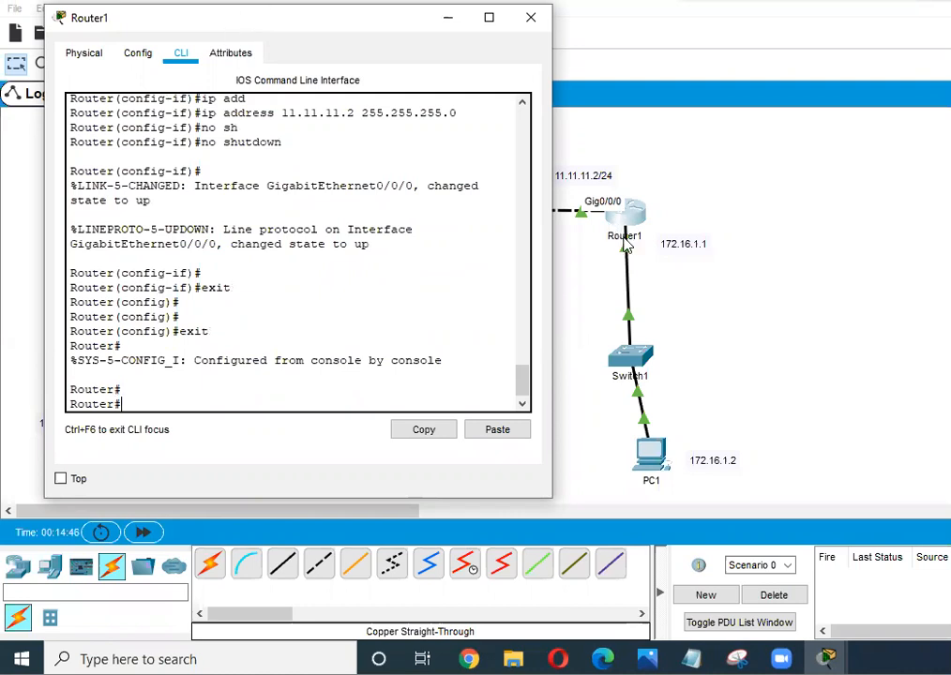
- Ping Router0's link interface at 11.11.11.1 from Router1's CLI and return to the topology
left_click_drag(330, 36, 679, 50)
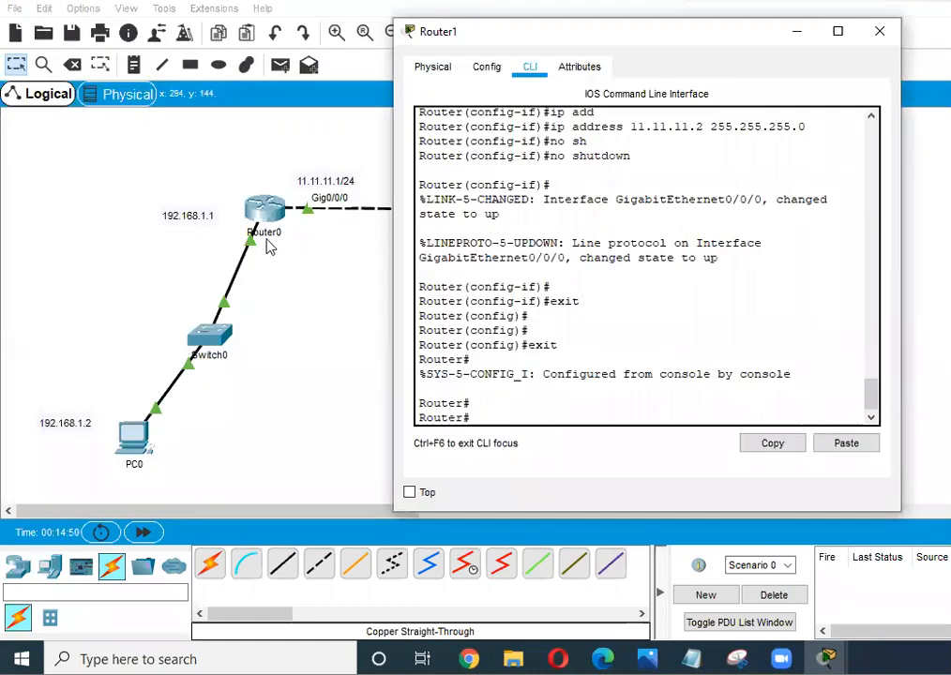
type("ping 11.11.")
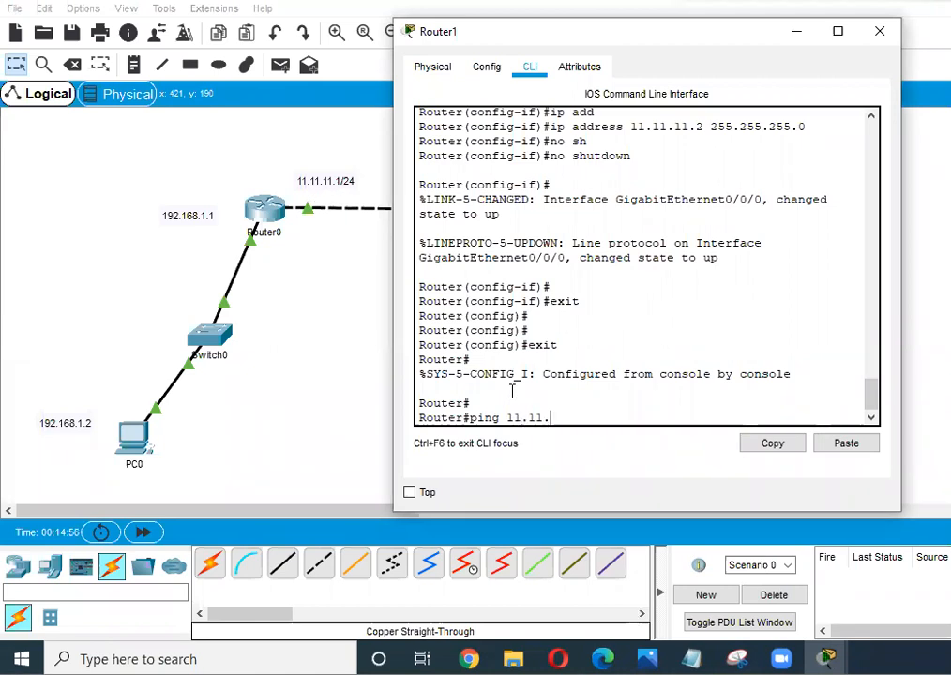
type("11.1")
key("Return")
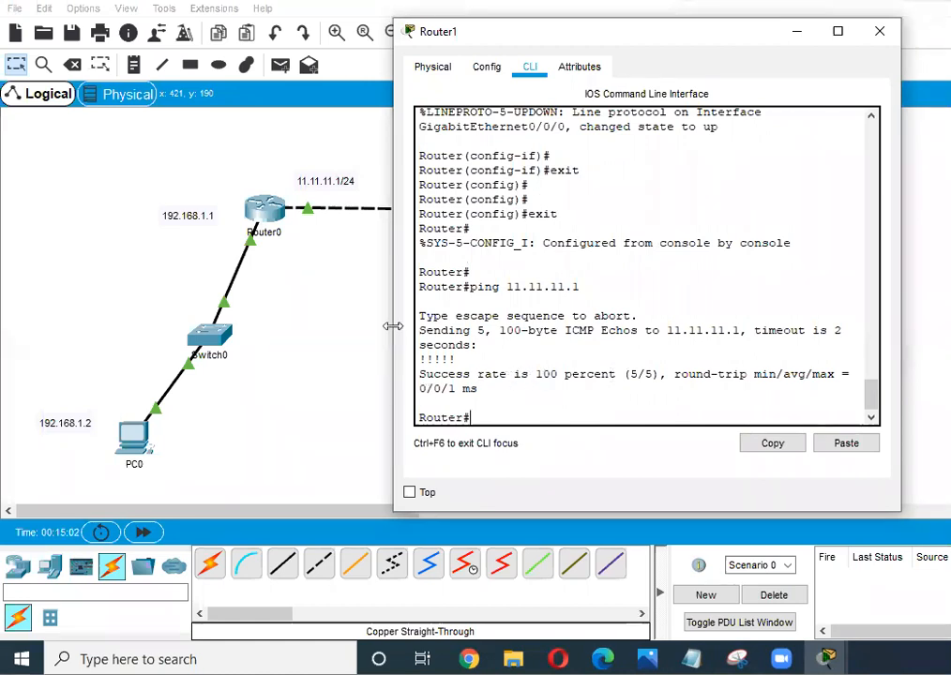
left_click(369, 306)
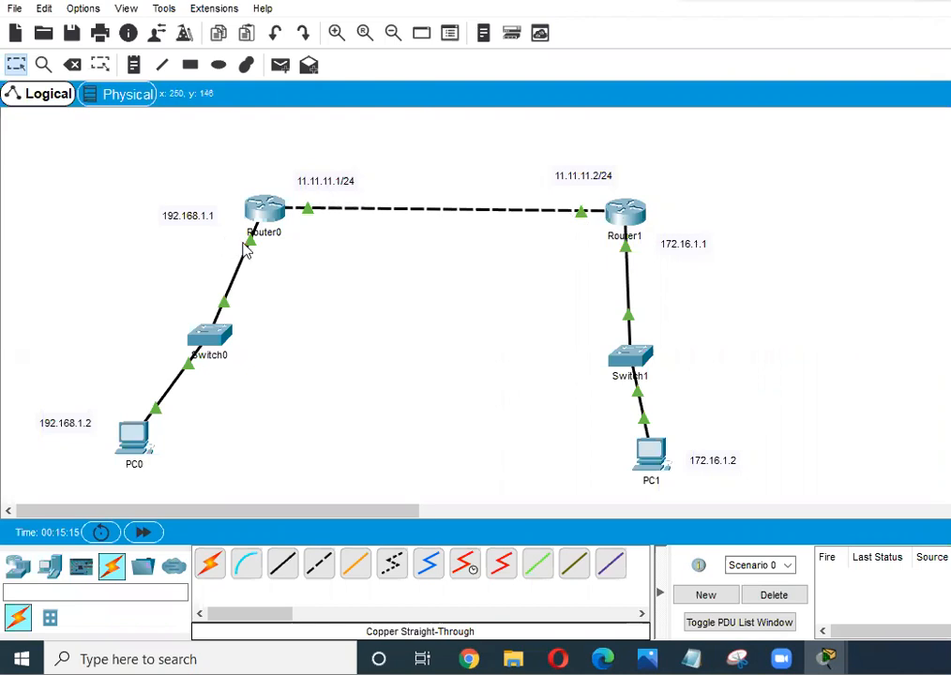
- Ping Router0's LAN interface at 192.168.1.1 from Router1's CLI and return to the topology
left_click(628, 216)
type("pi")
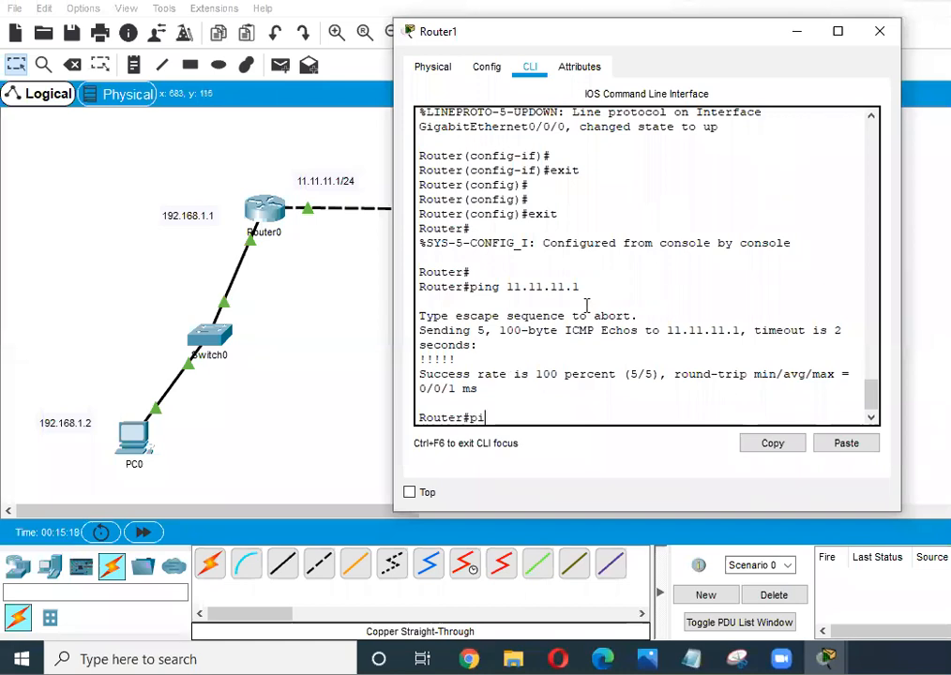
type("ng 192.168.1.1")
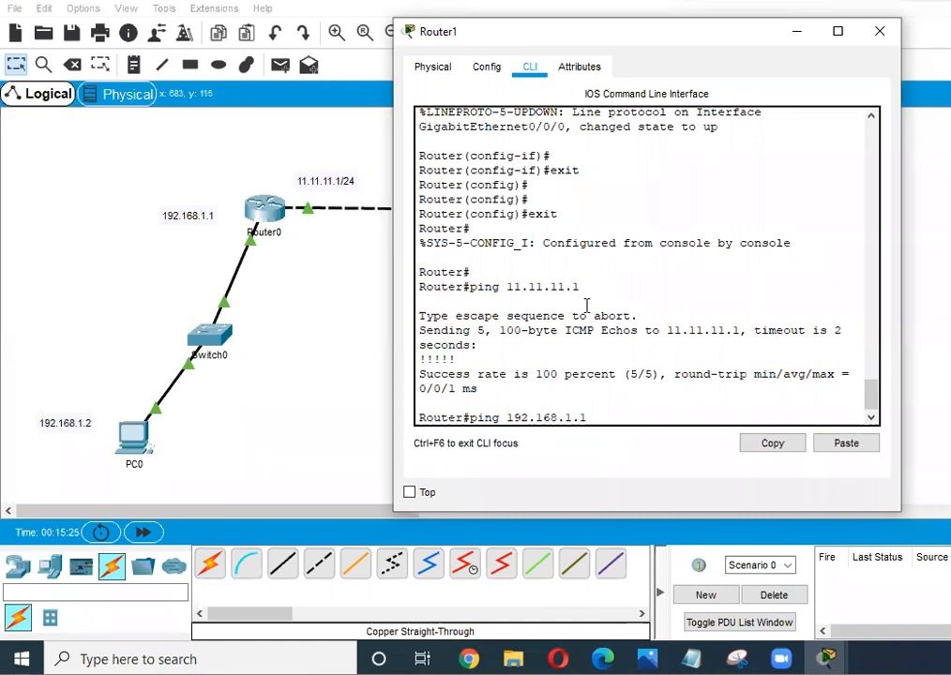
key("Return")
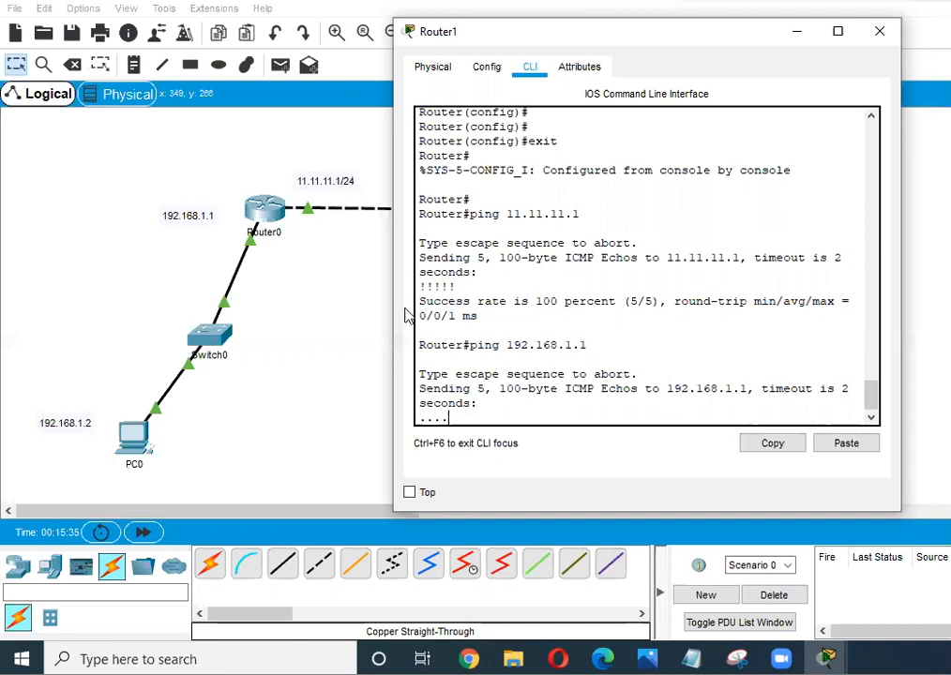
key("alt+Tab")
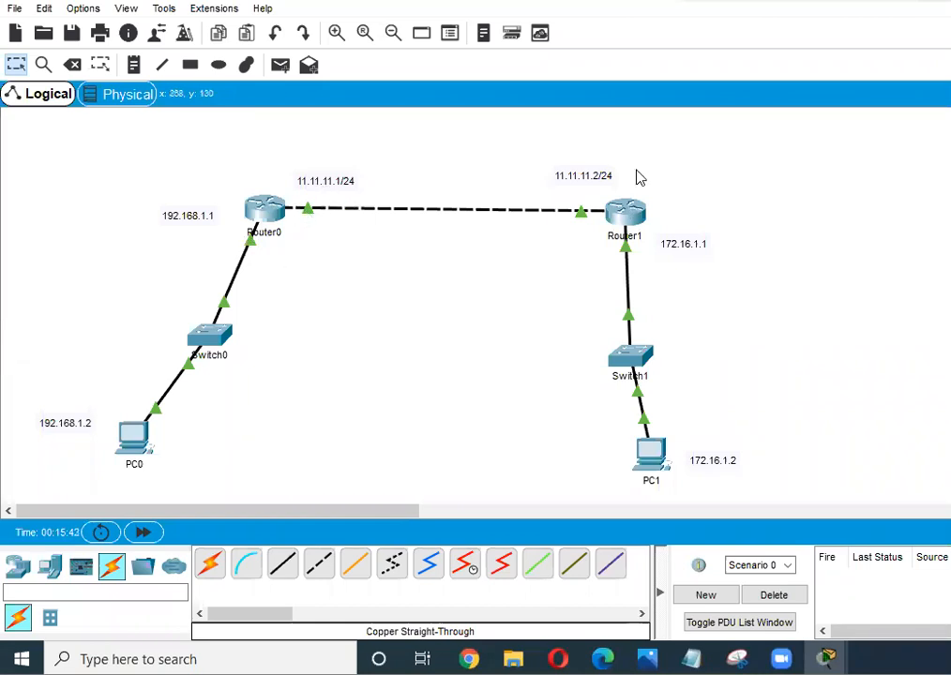
- Review the ping output in Router1's CLI and the port address summary of Router1 on the topology
left_click(617, 217)
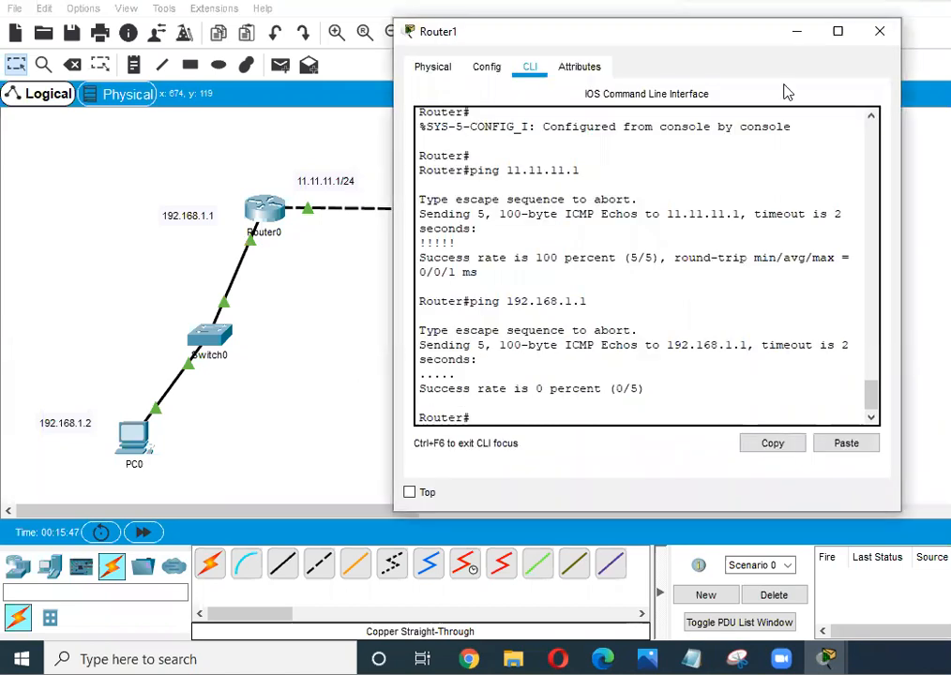
left_click(796, 32)
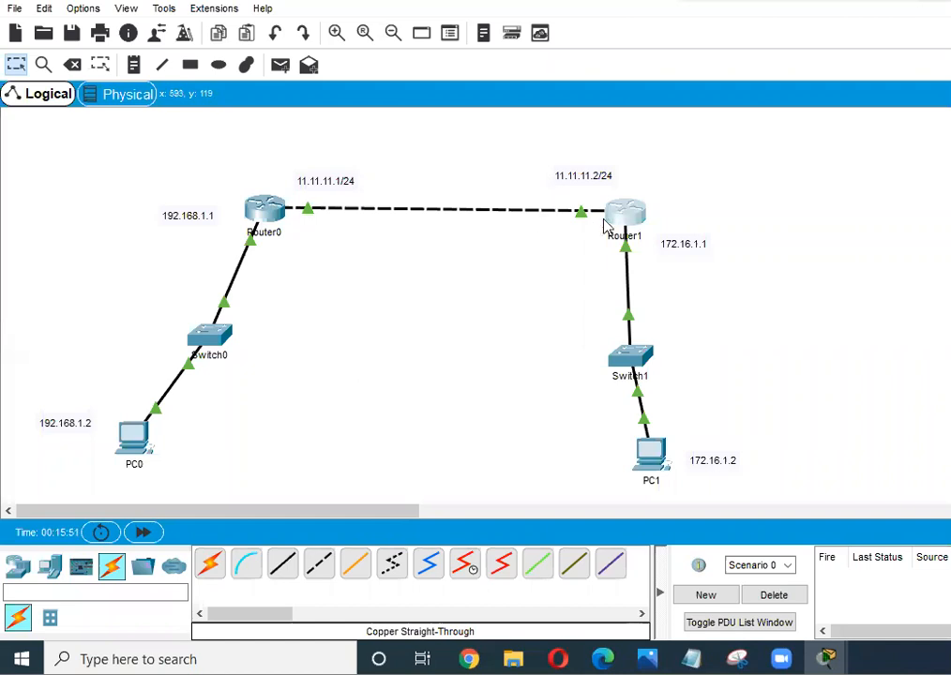
mouse_move(632, 222)
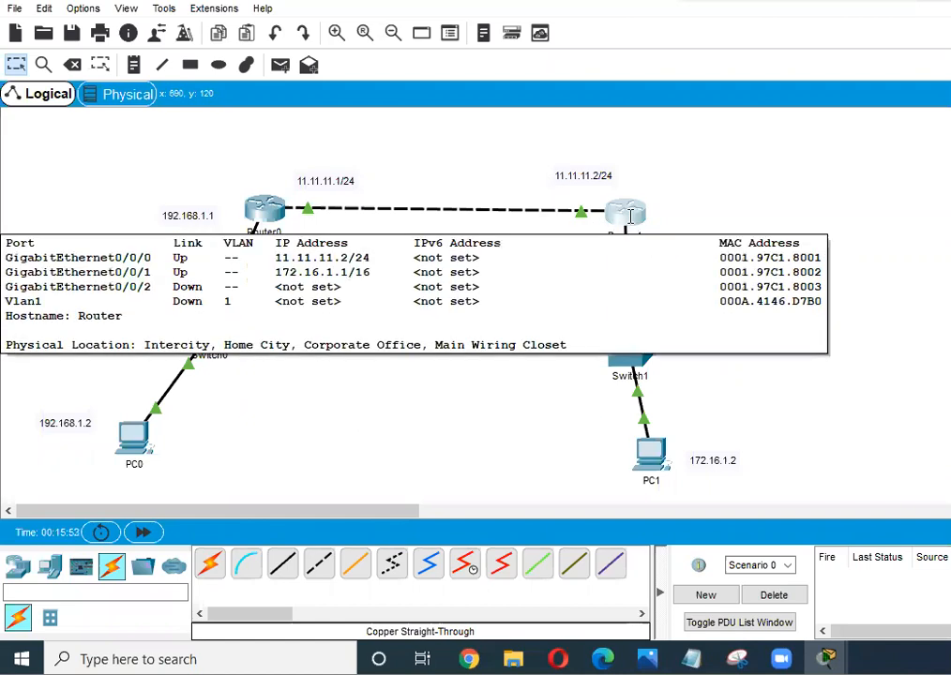
left_click(631, 216)
left_click(385, 308)
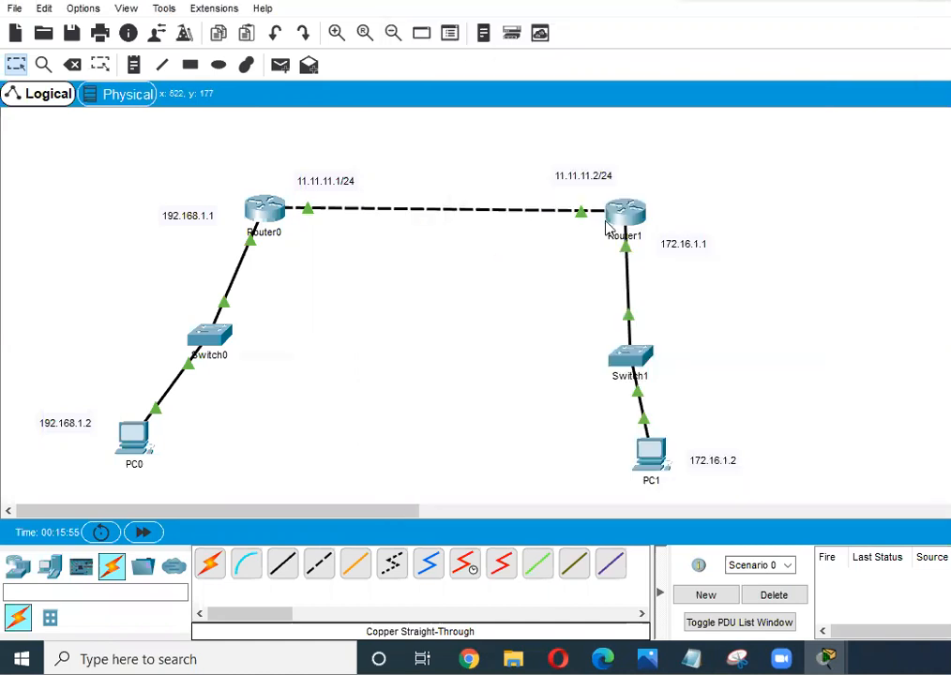
- Reopen Router1's CLI, reposition its window over the topology and enter global configuration mode with config terminal
left_click(623, 221)
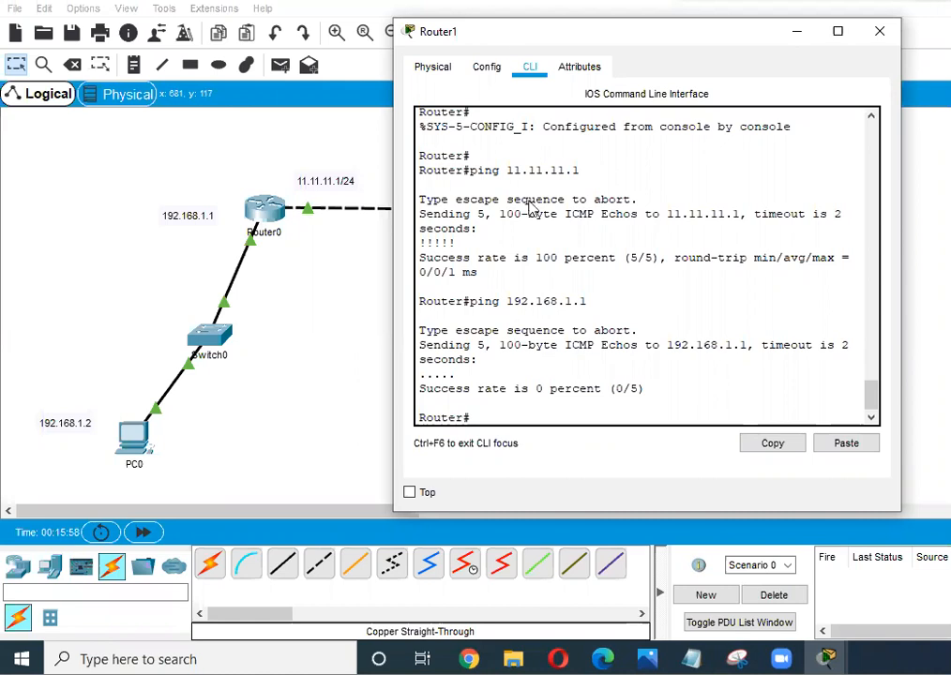
left_click_drag(522, 28, 544, 230)
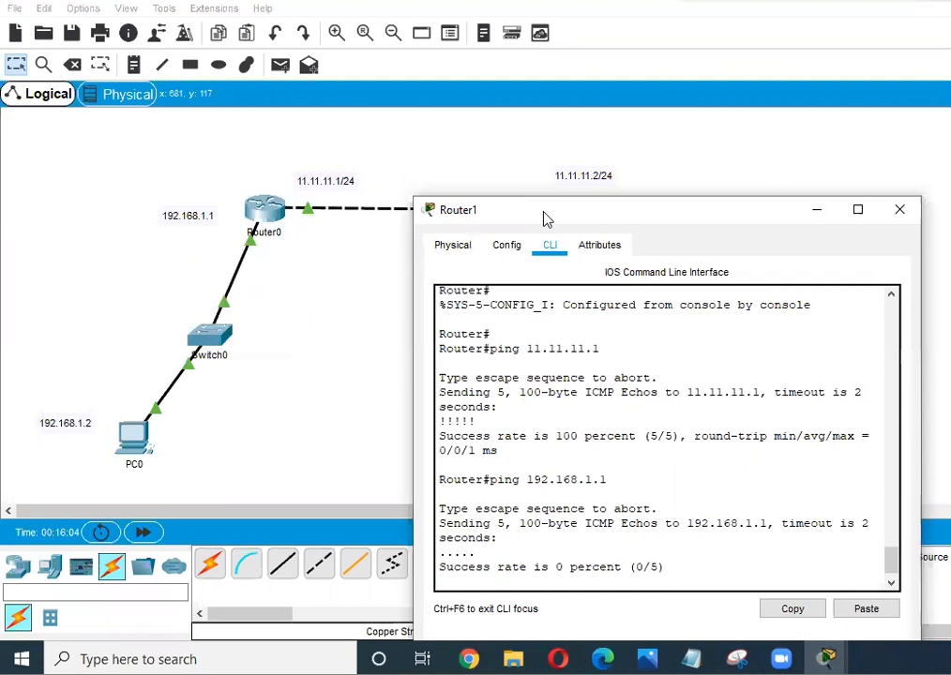
left_click_drag(547, 219, 522, 121)
key("Return")
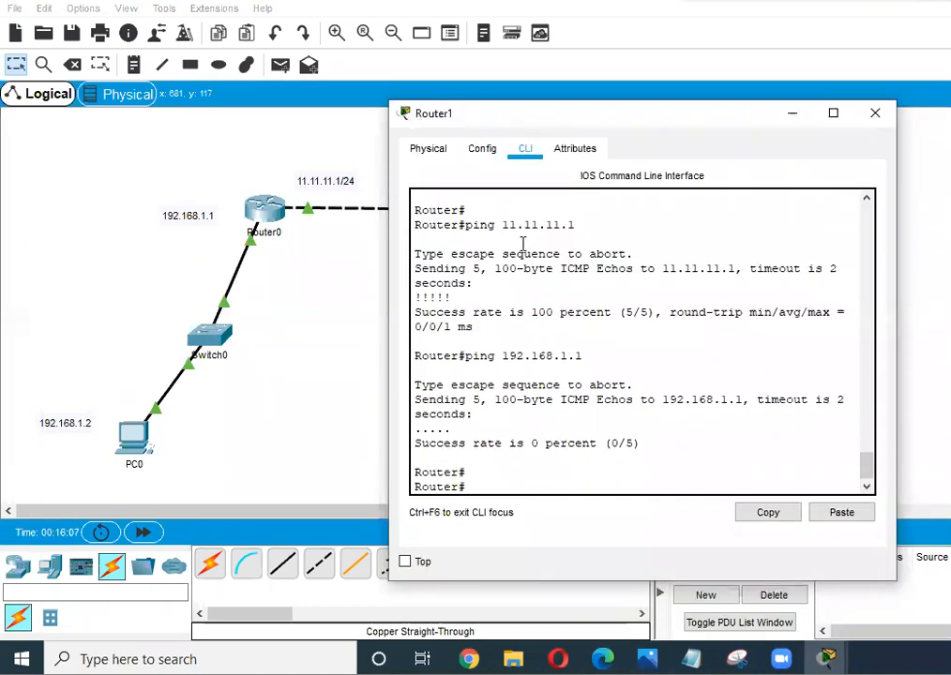
key("Return")
key("Return")
key("Return")
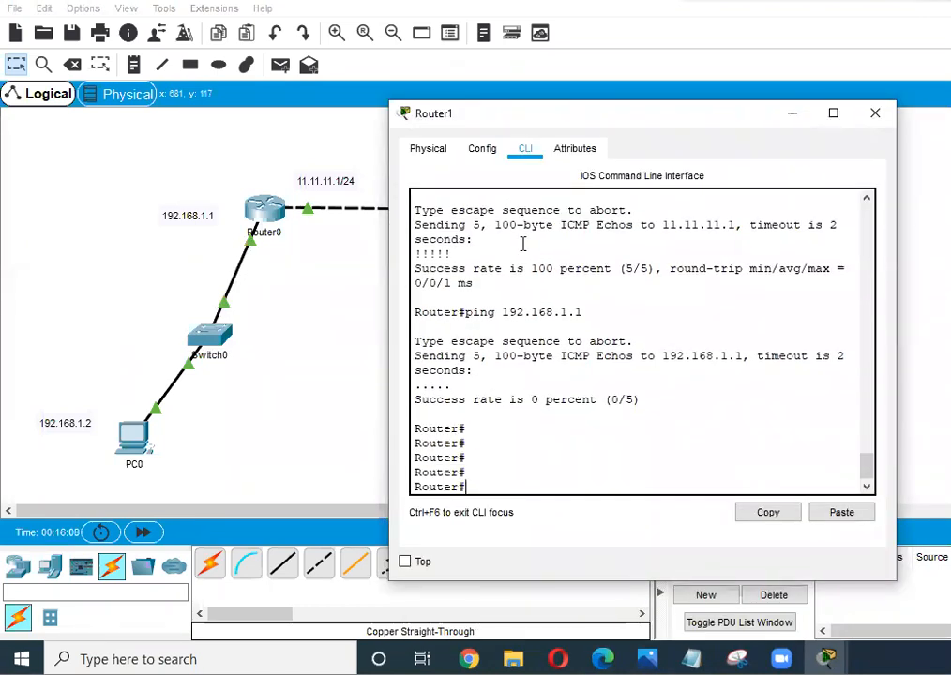
type("config t")
key("Tab")
key("Return")
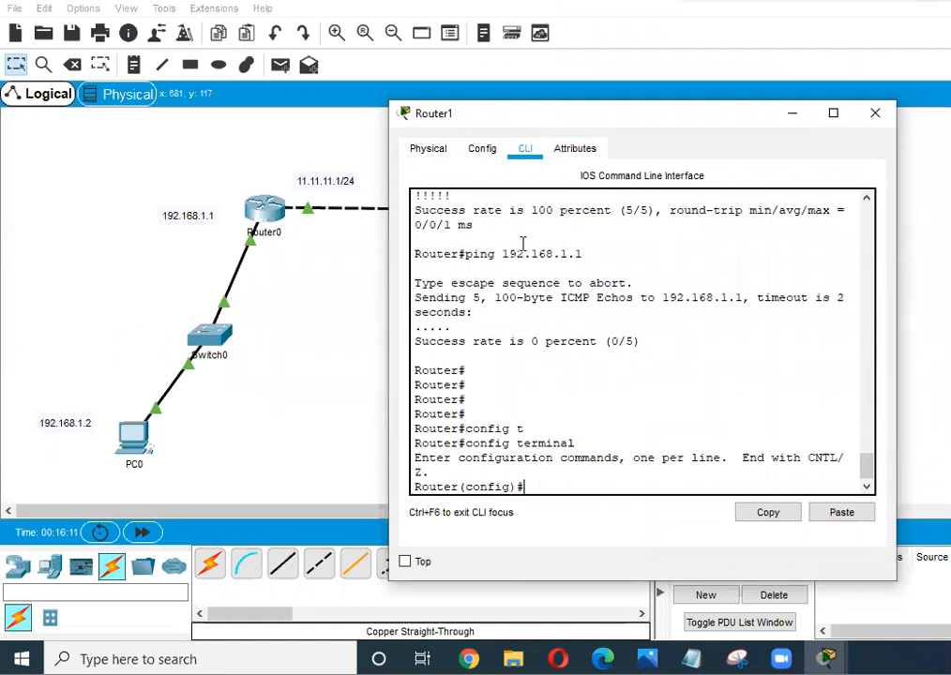
- Begin an ip route command on Router1 and request the inline help for its first argument
type("ip ro")
type("u")
key("Tab")
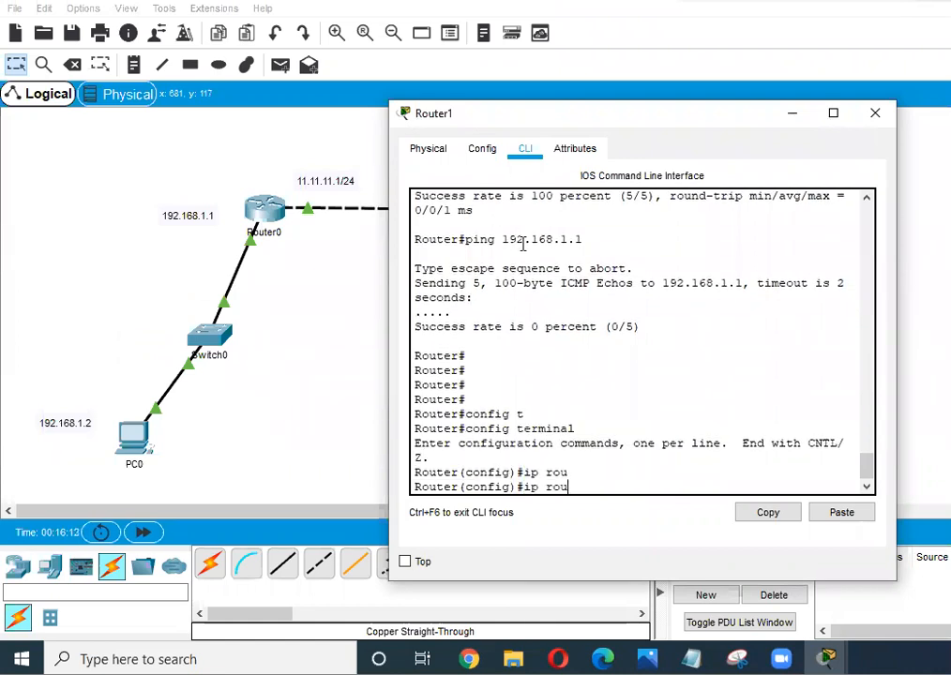
type("te")
key("Tab")
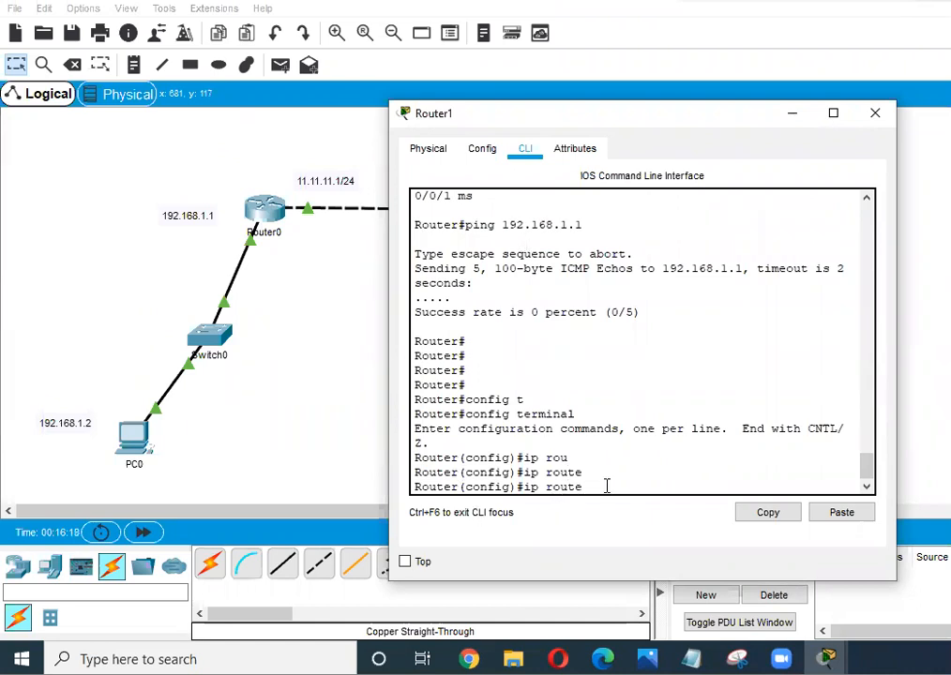
type("?")
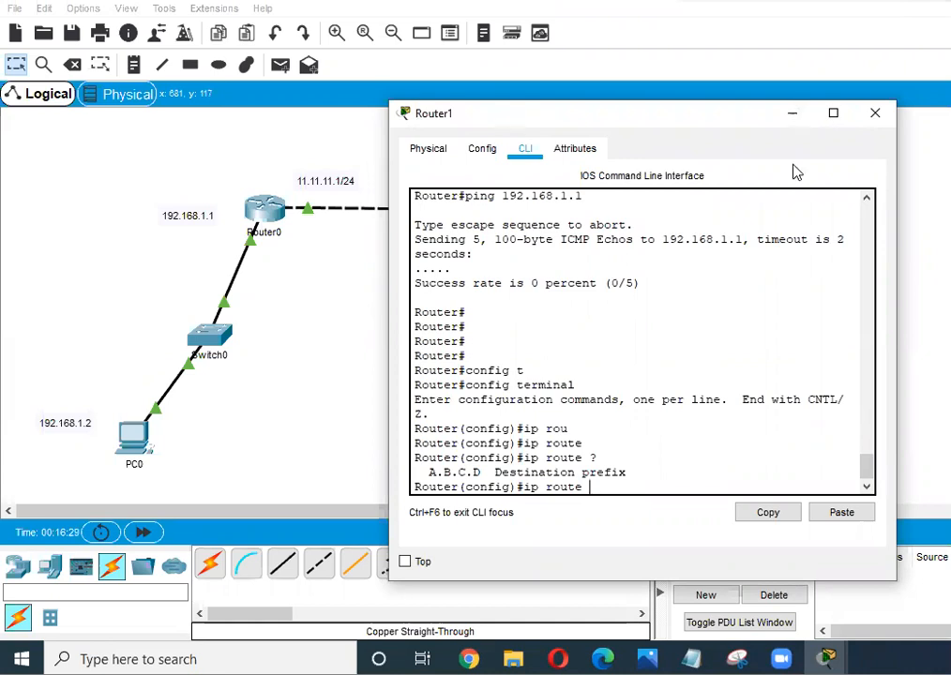
- Check the port labels and addressing on Router0's link to Switch0, and bring back Router1's CLI
left_click(789, 114)
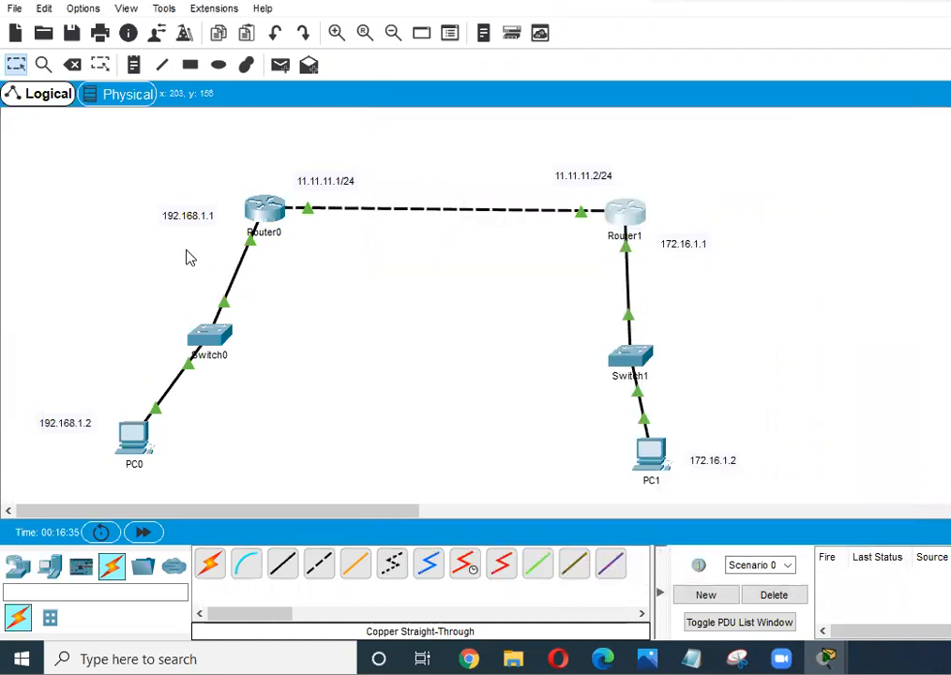
mouse_move(246, 264)
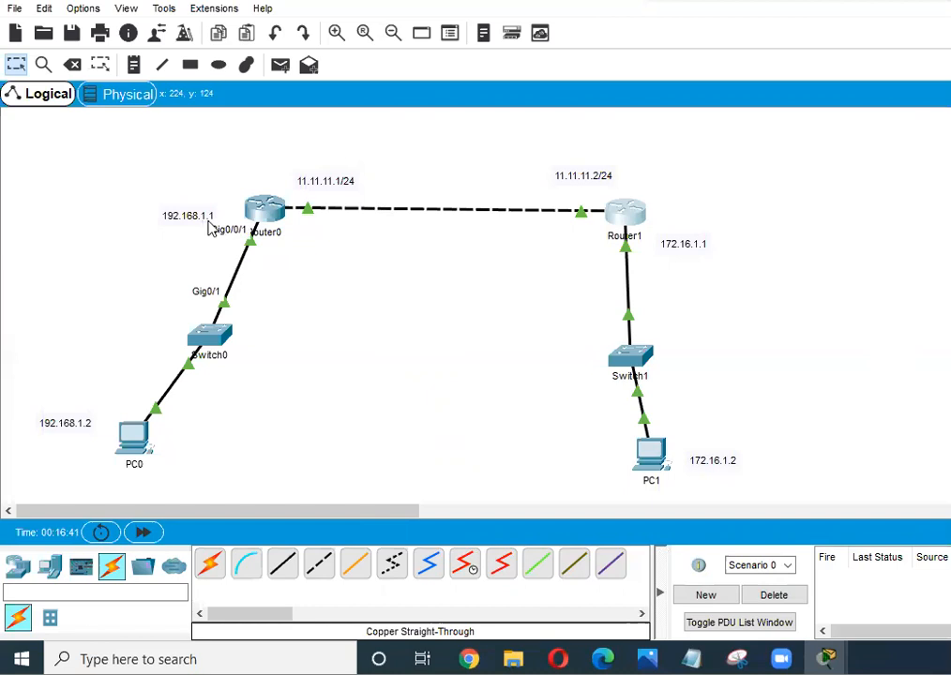
left_click(627, 211)
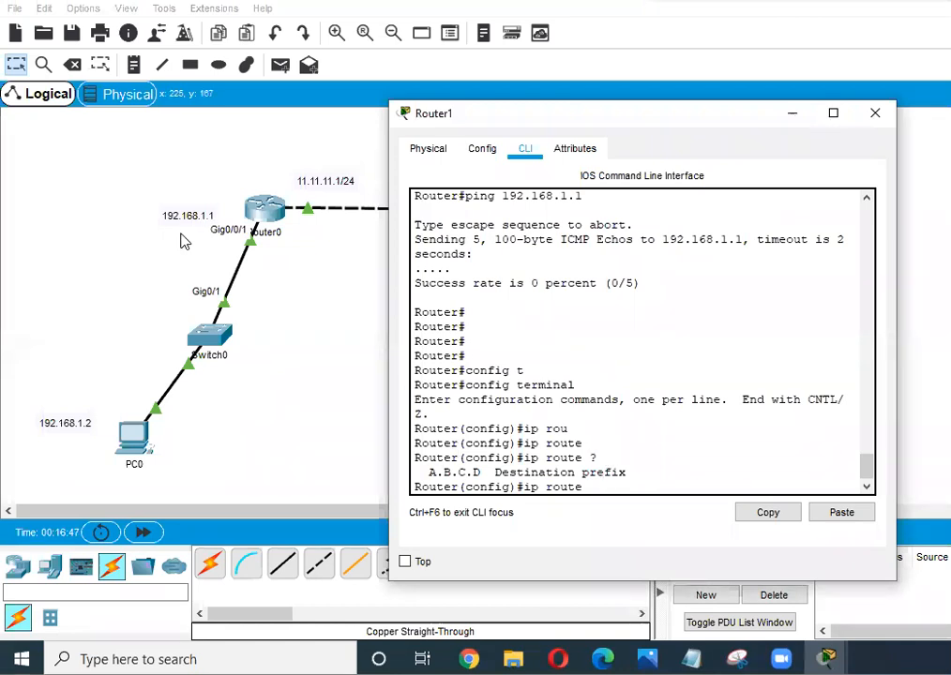
- Supply destination network 192.168.1.0 and mask 255.255.255.0 in Router1's ip route command, requesting the inline help after each argument
left_click(337, 215)
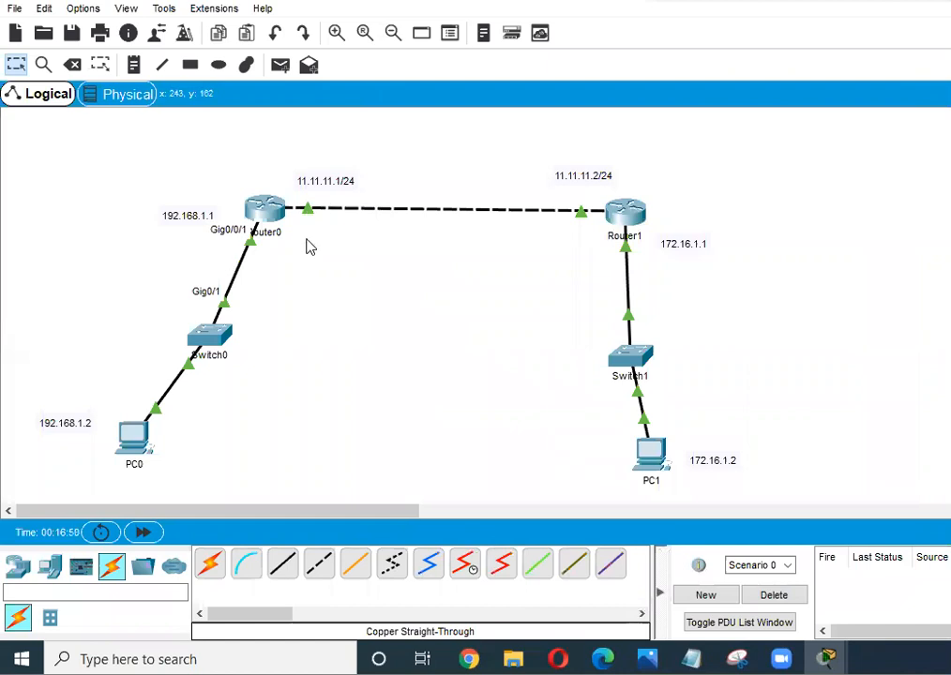
left_click(632, 204)
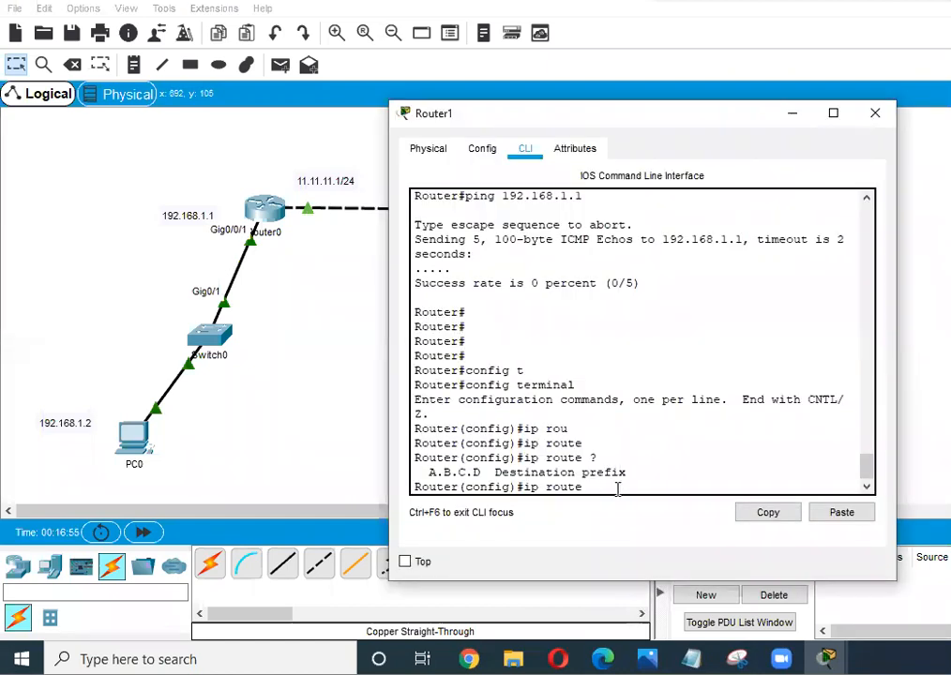
type("192.168.1.")
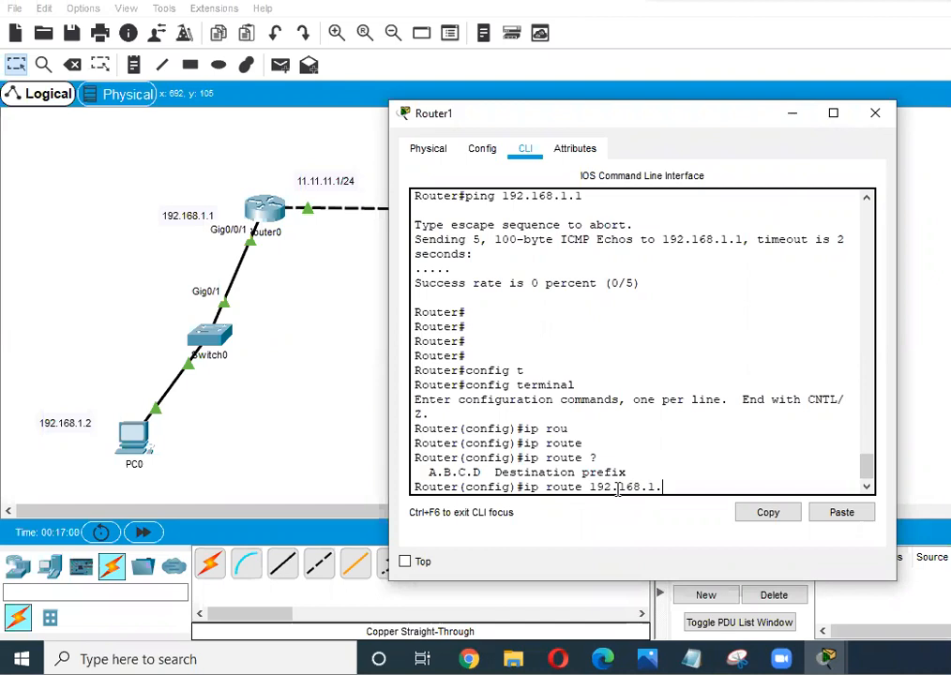
type("0")
type("?")
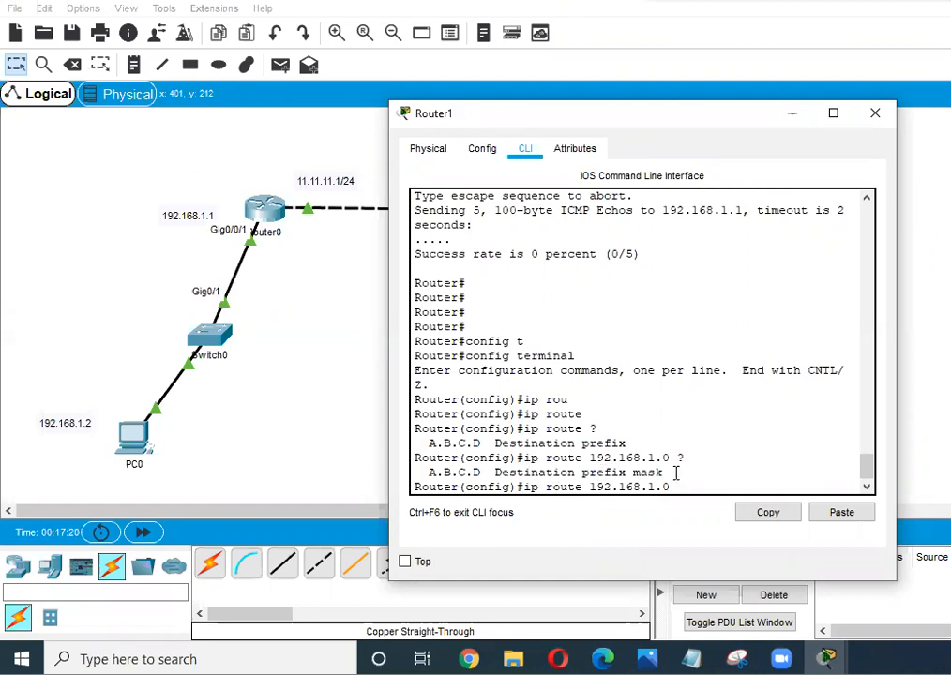
type("255.255.255.0 ?")
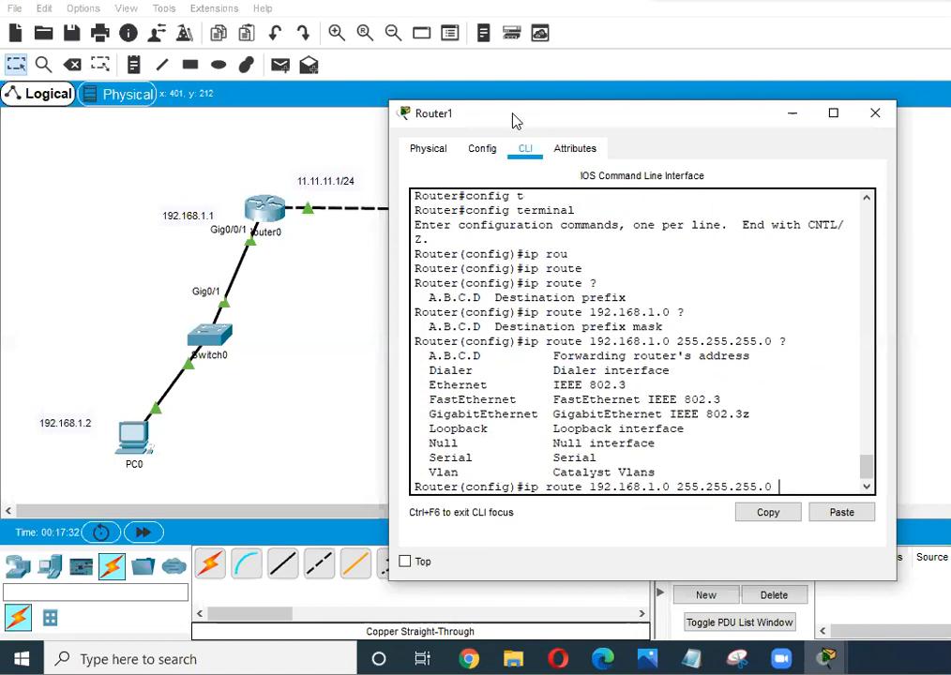
- Complete Router1's static route to 192.168.1.0 with Router0's link address 11.11.11.1 as the next hop
left_click_drag(466, 121, 625, 262)
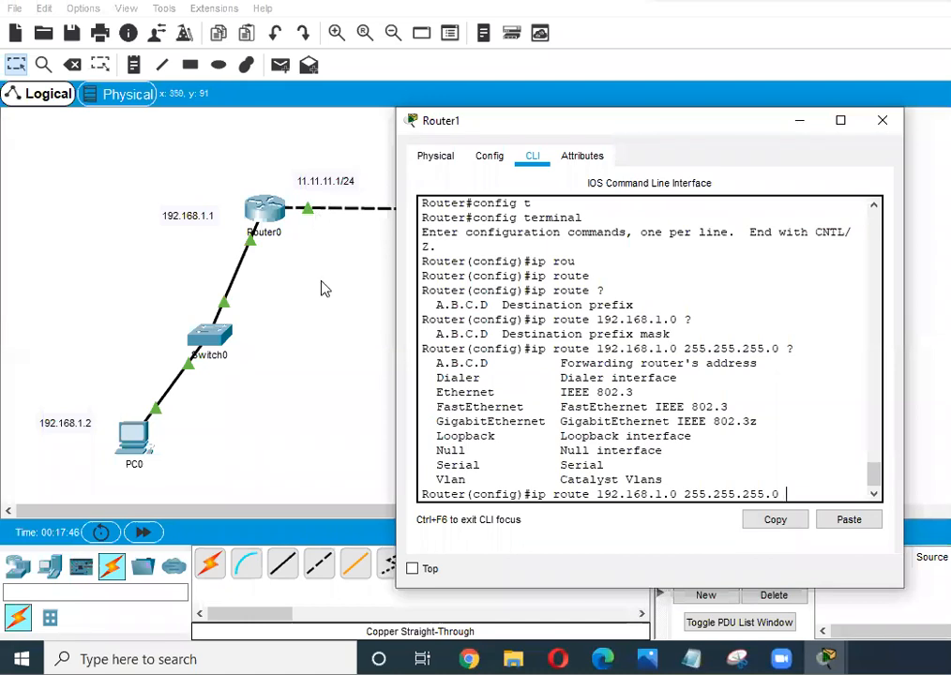
left_click(319, 219)
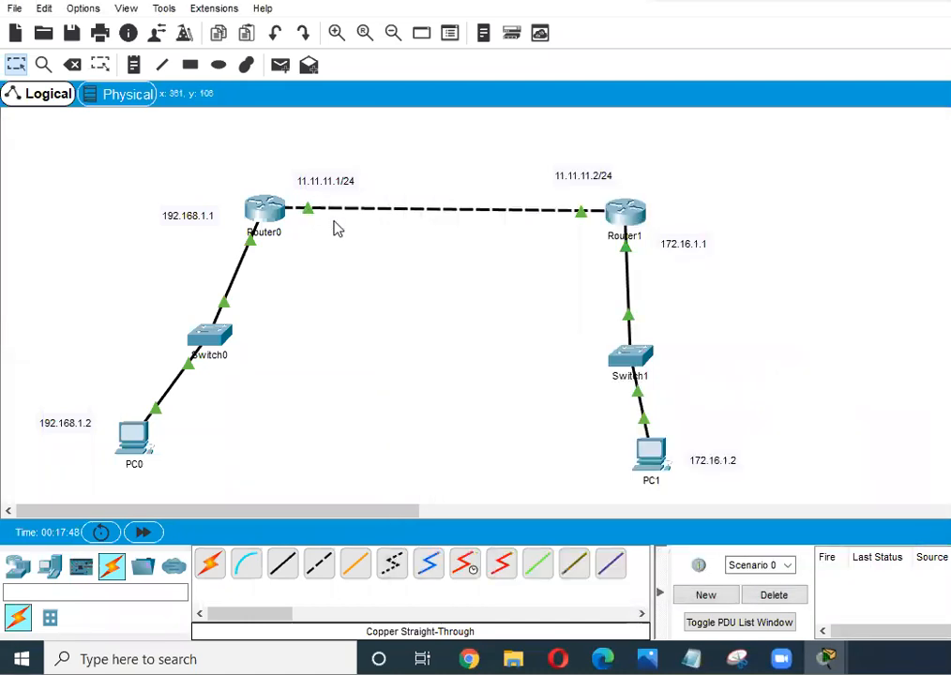
left_click(266, 213)
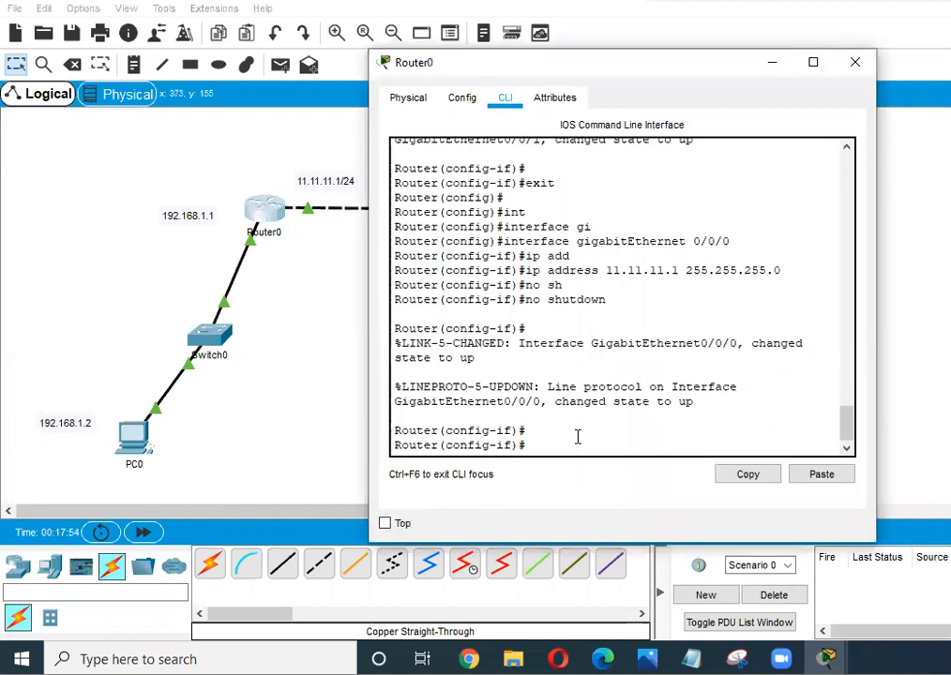
left_click(343, 318)
left_click(626, 214)
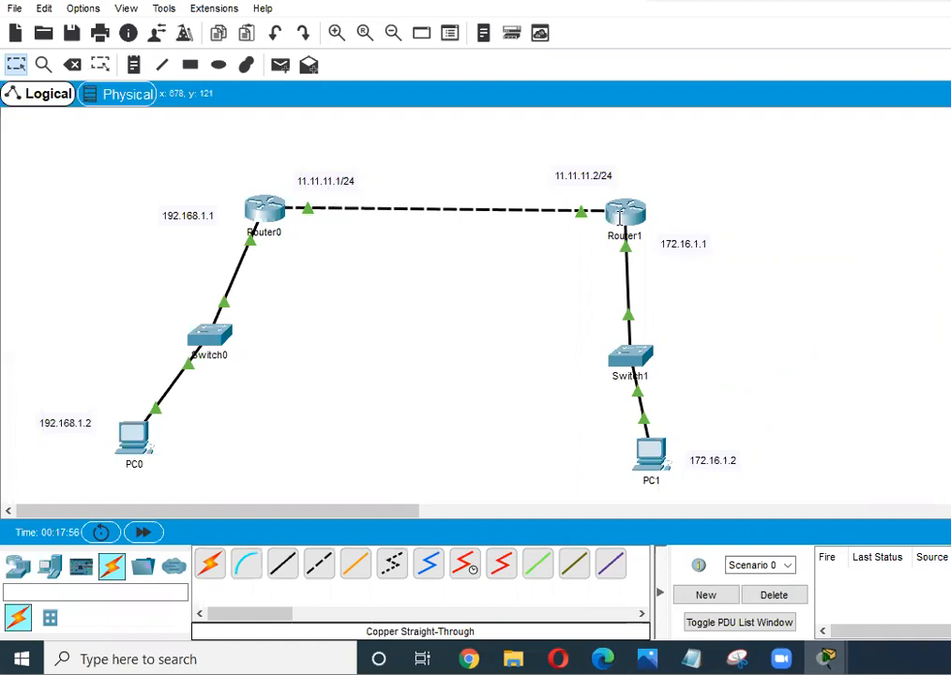
type("11.11")
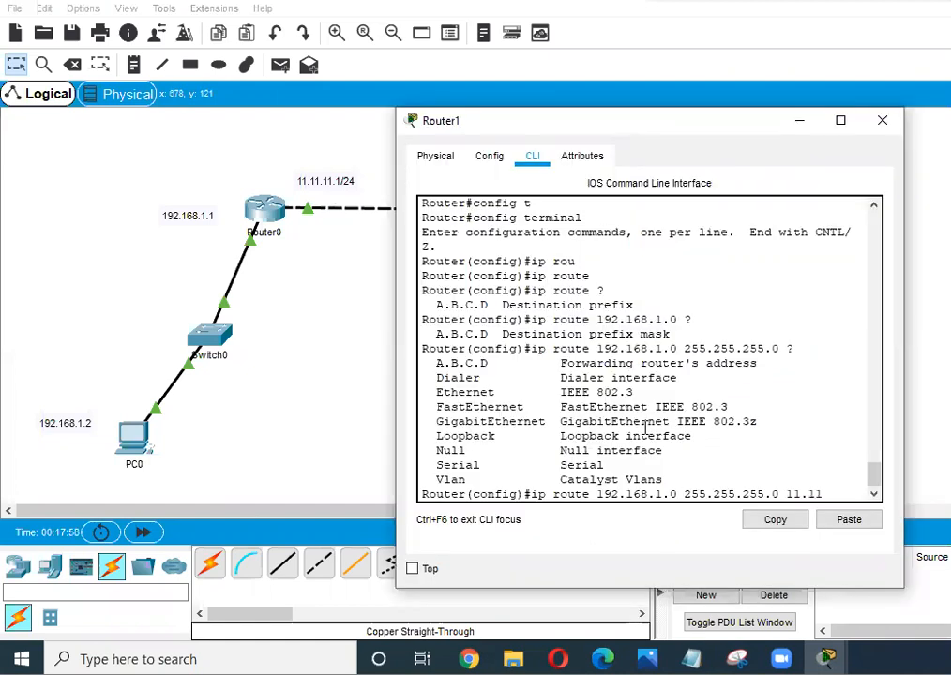
type(".11.1")
key("Return")
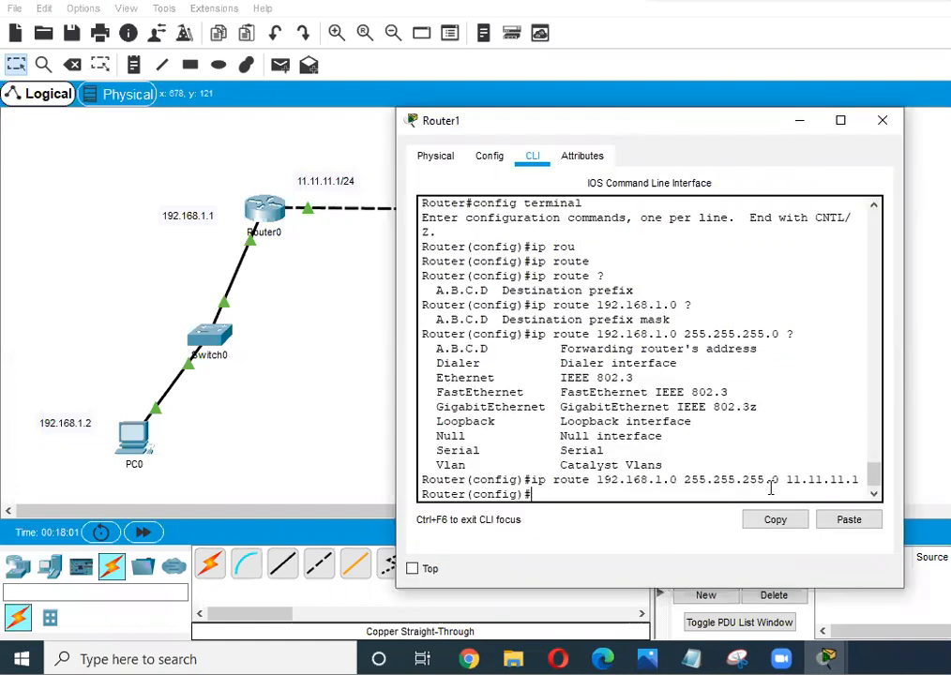
- Ping 192.168.1.1 from Router1's global configuration mode using the do prefix
left_click(314, 333)
left_click(633, 218)
type("do ping 192")
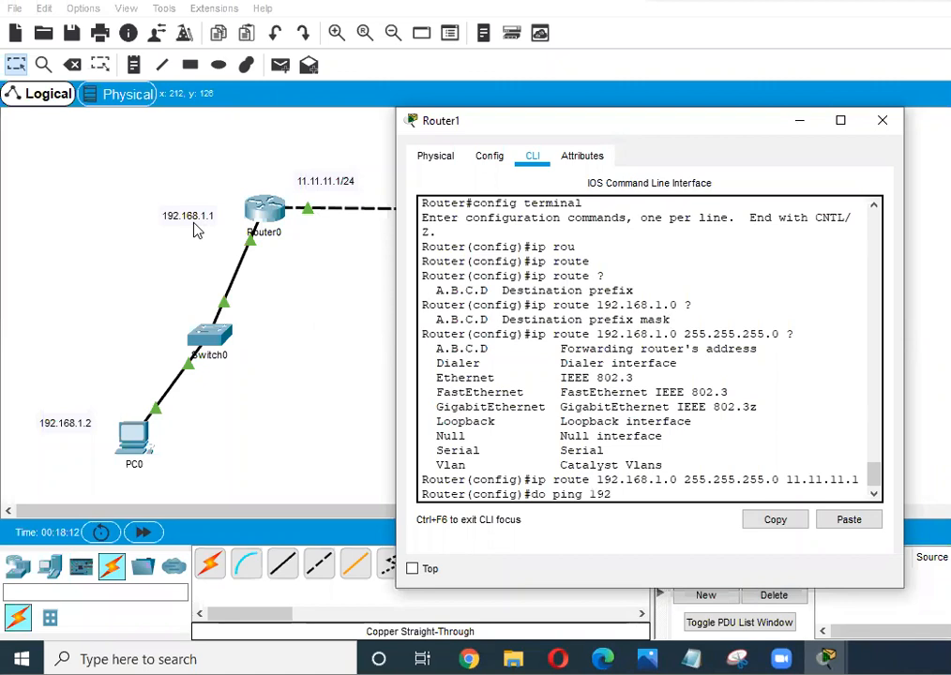
type(".168.1.1")
key("Return")
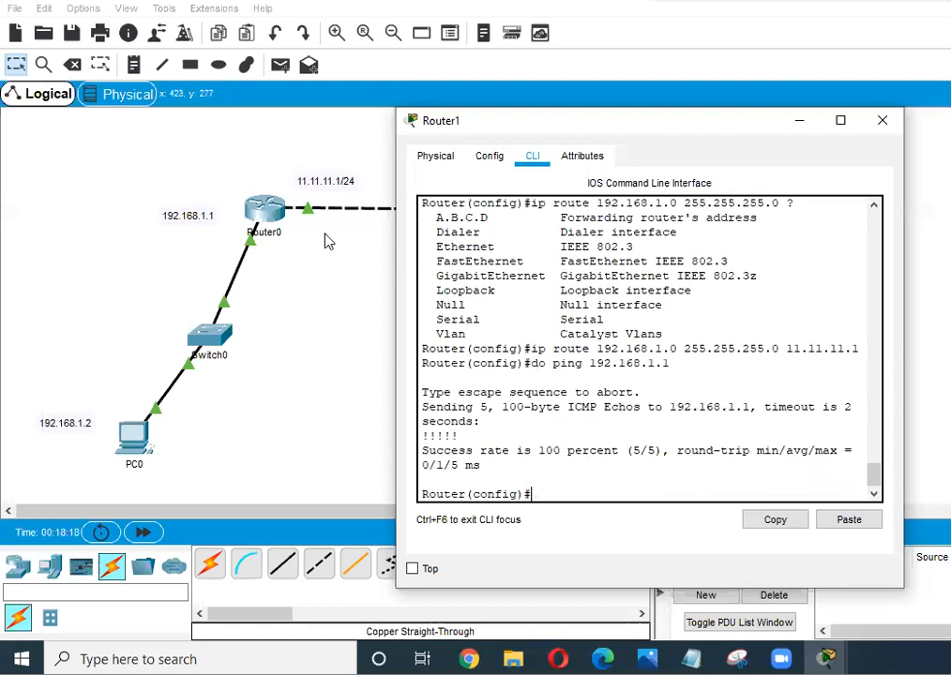
- Ping Router0's address 11.11.11.1 from PC1's command prompt and return to the topology
left_click(291, 241)
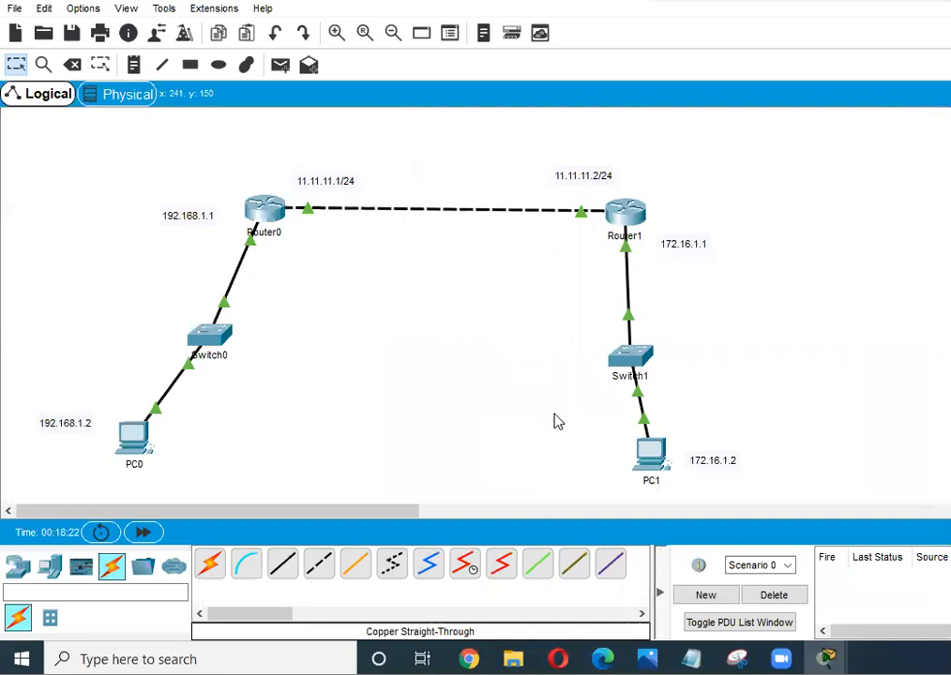
left_click(659, 451)
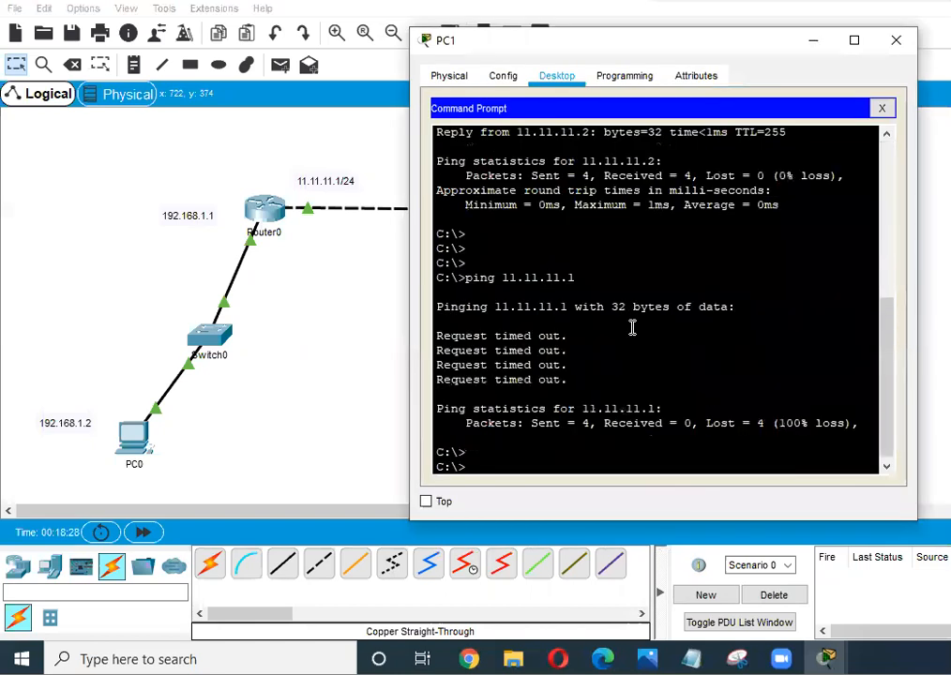
key("Return")
type("ping 11.11.11.1")
key("Return")
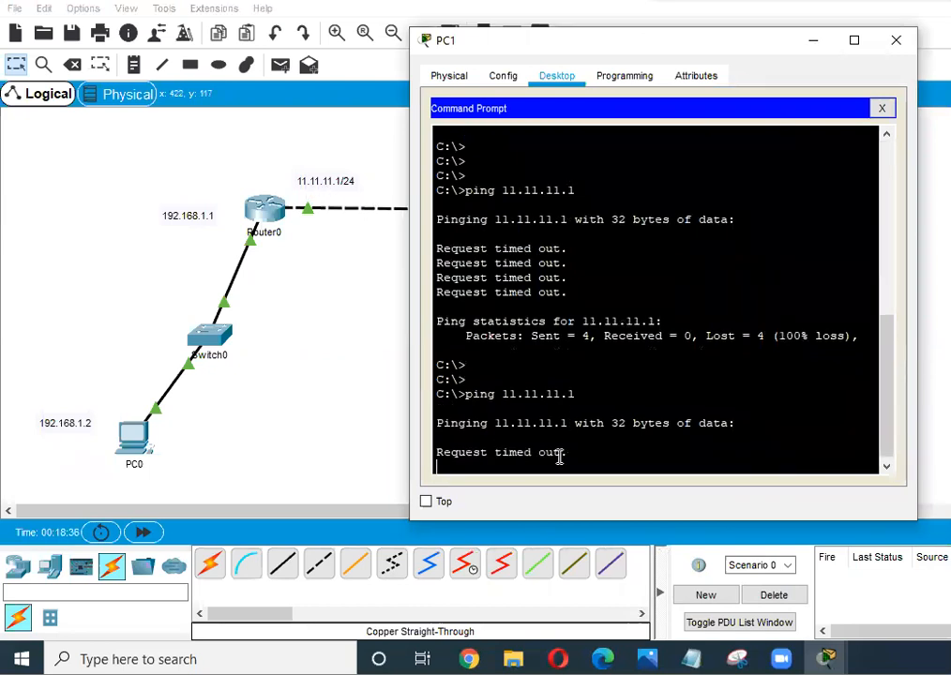
left_click(345, 379)
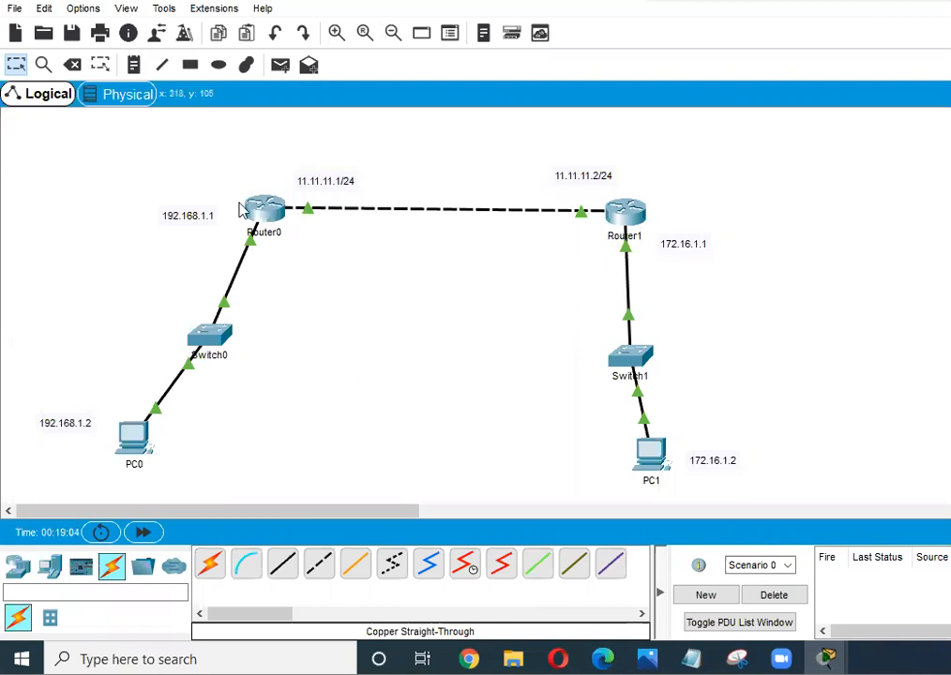
- Open Router0's CLI and exit interface configuration mode back to global configuration mode
left_click(272, 219)
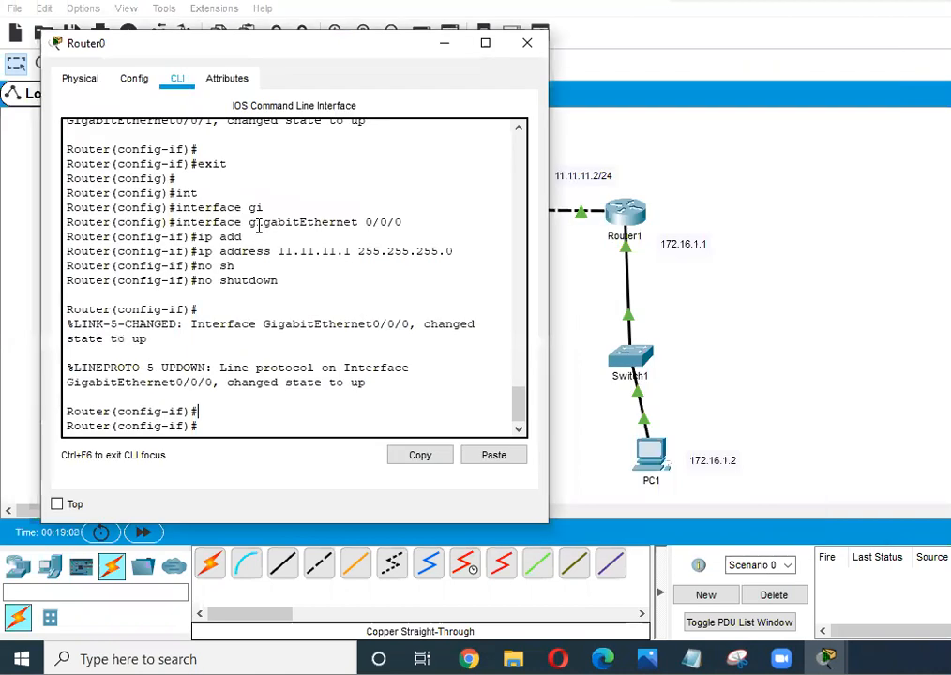
key("Return")
key("Return")
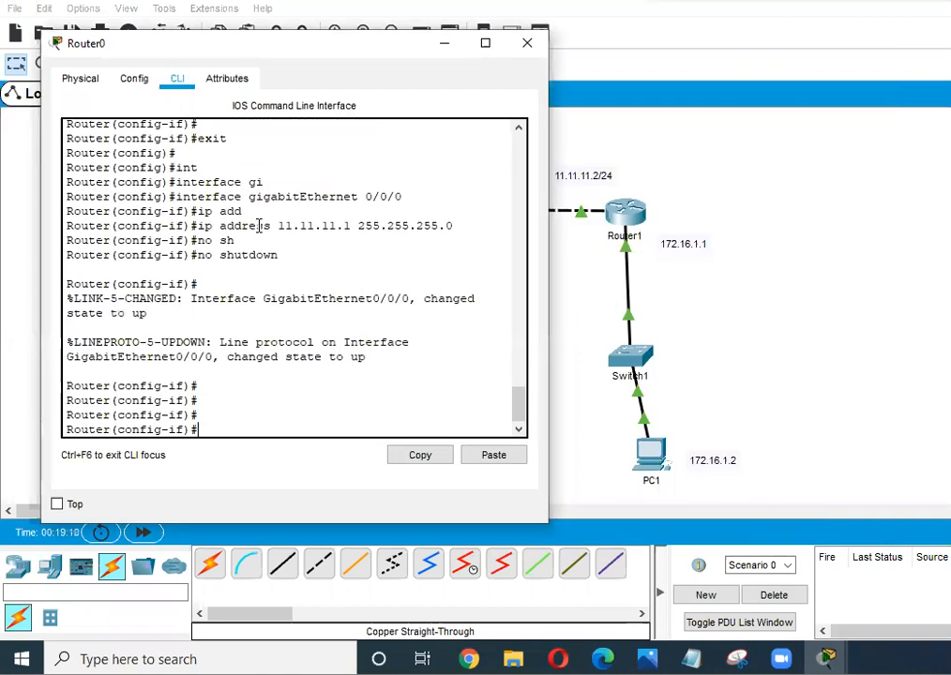
type("exit")
key("Return")
key("Return")
key("Return")
key("Return")
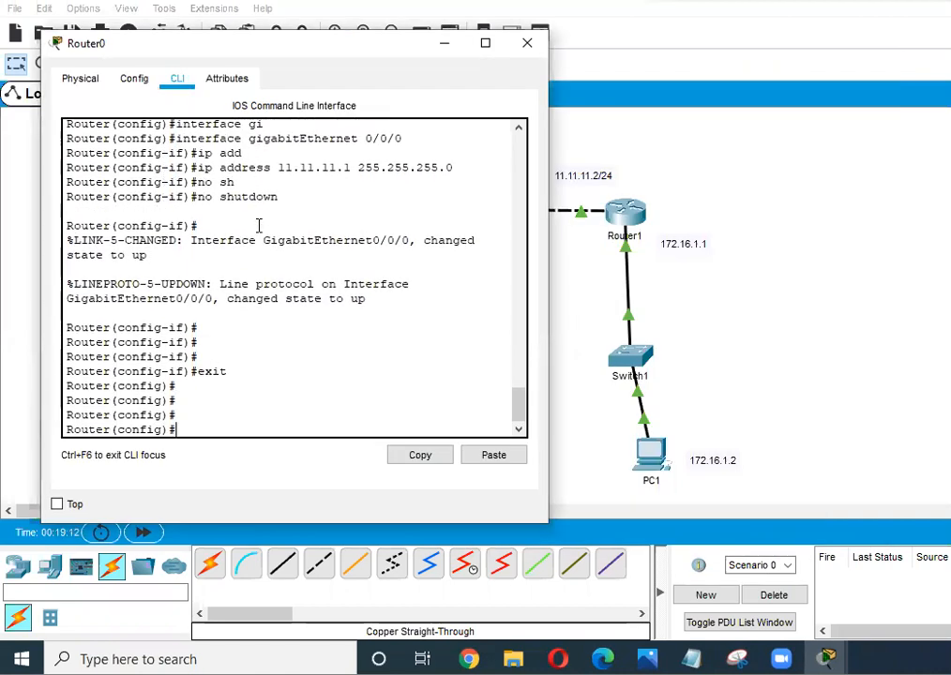
- Begin an ip route command on Router0 with destination network 172.16.0.0 and request the inline help for the following argument
type("ip rout")
type("e")
key("Tab")
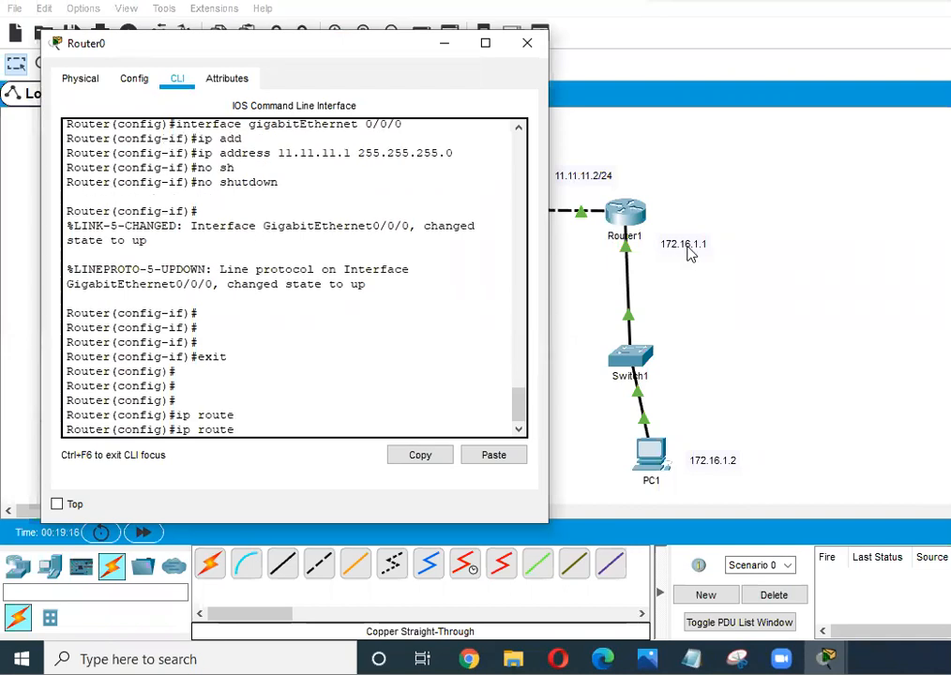
type("172")
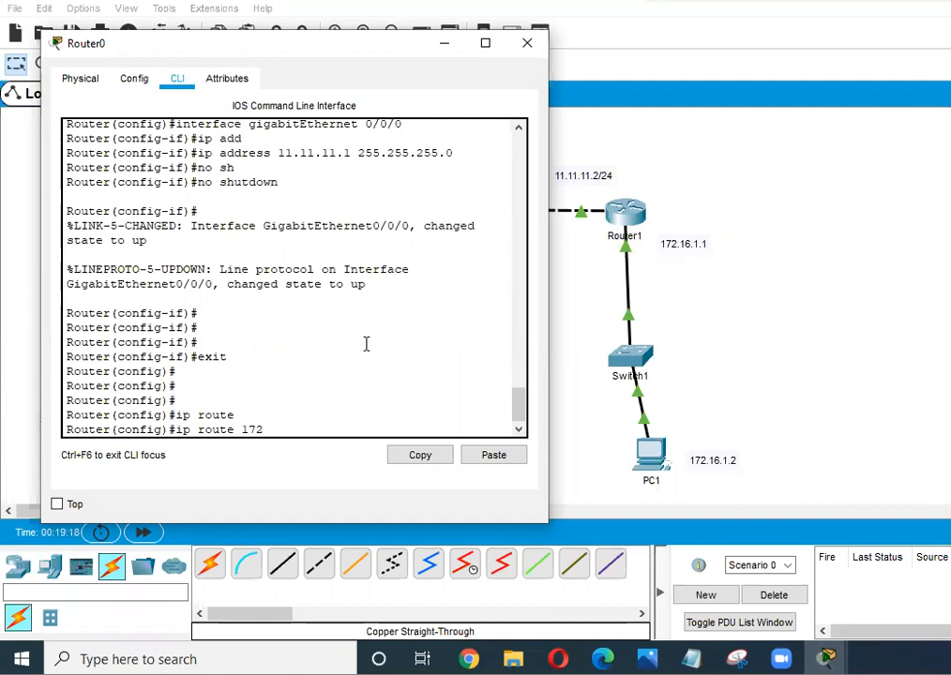
type(".16")
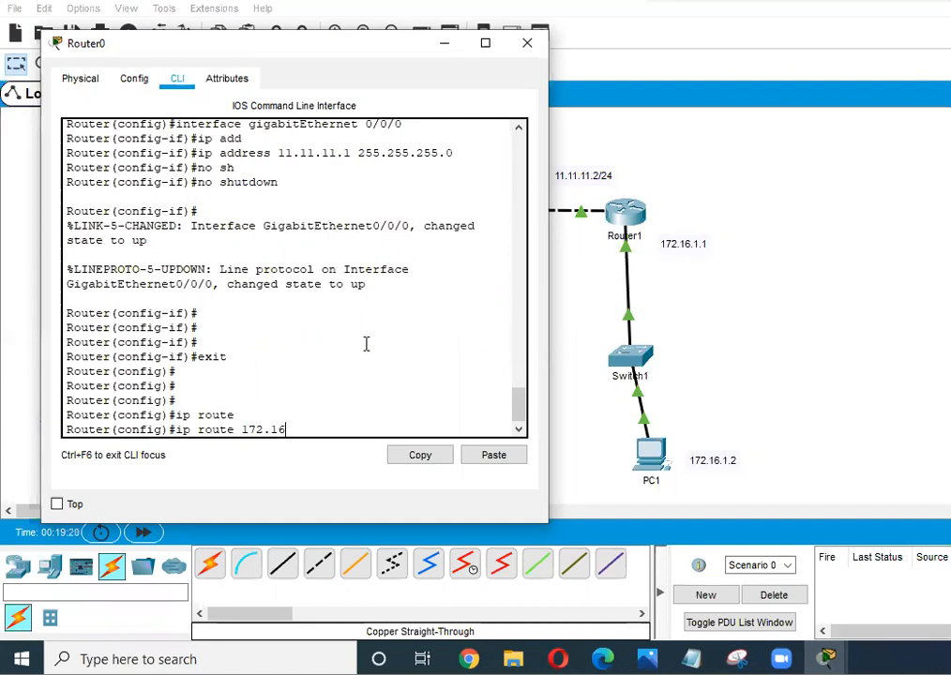
type(".1.")
key("BackSpace")
key("BackSpace")
type("0.0 ?")
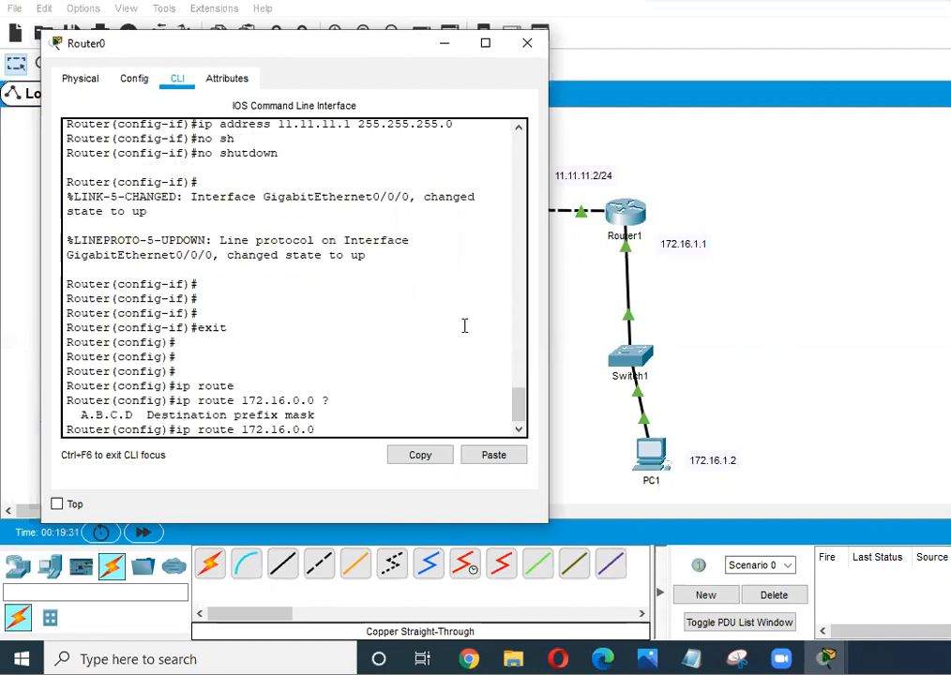
- Complete Router0's static route with mask 255.255.0.0 and next hop 11.11.11.2, checking the inline help for the forwarding options
type("255.255.0.0 ?")
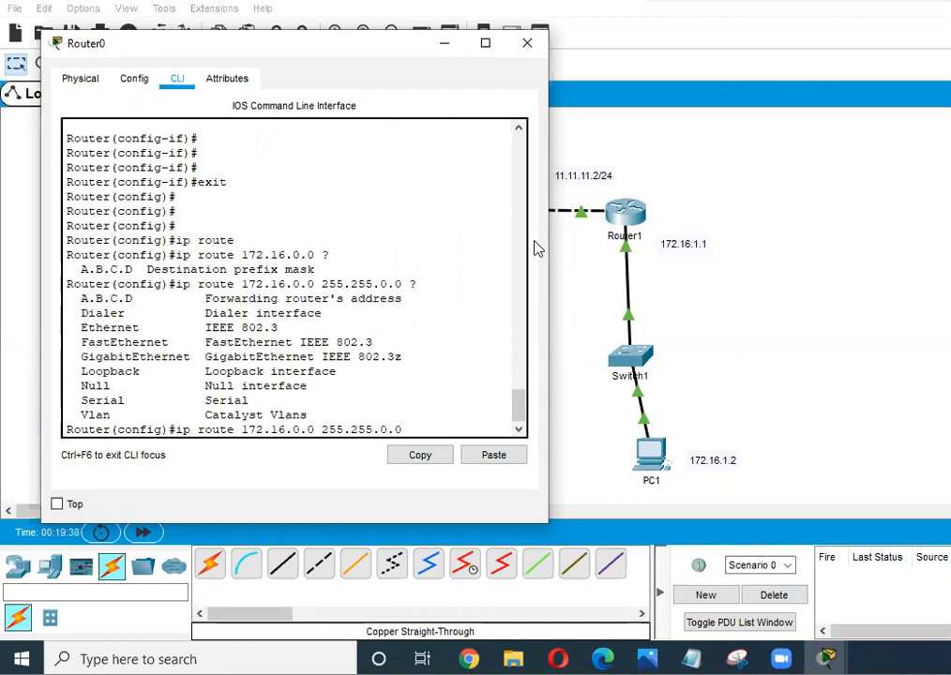
type("11.11.11.2")
key("Return")
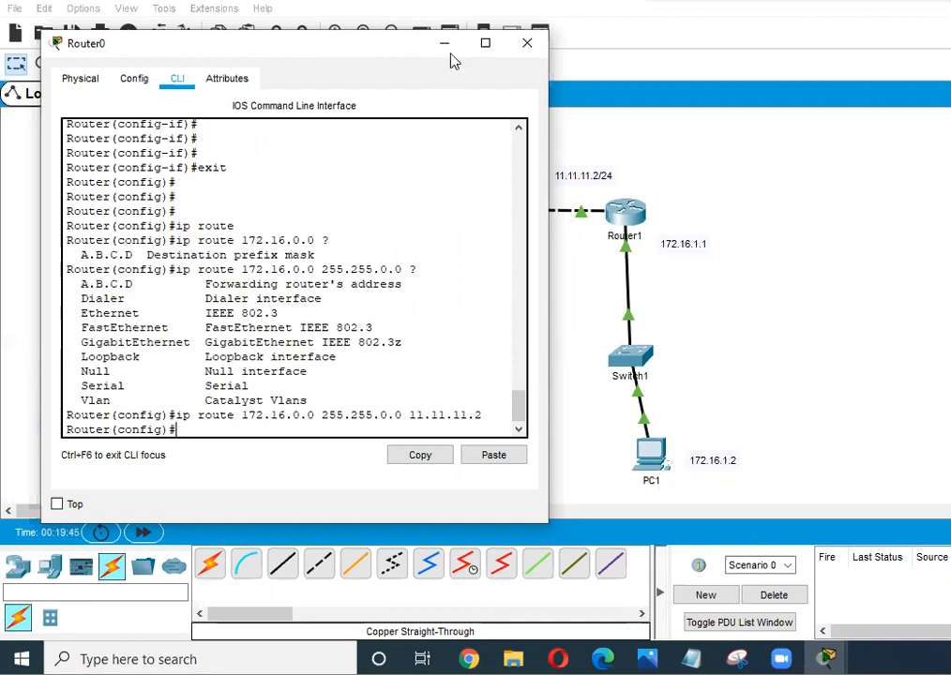
- Repeat the ping to 11.11.11.1 from PC1's command prompt and review its output against the topology
left_click(576, 403)
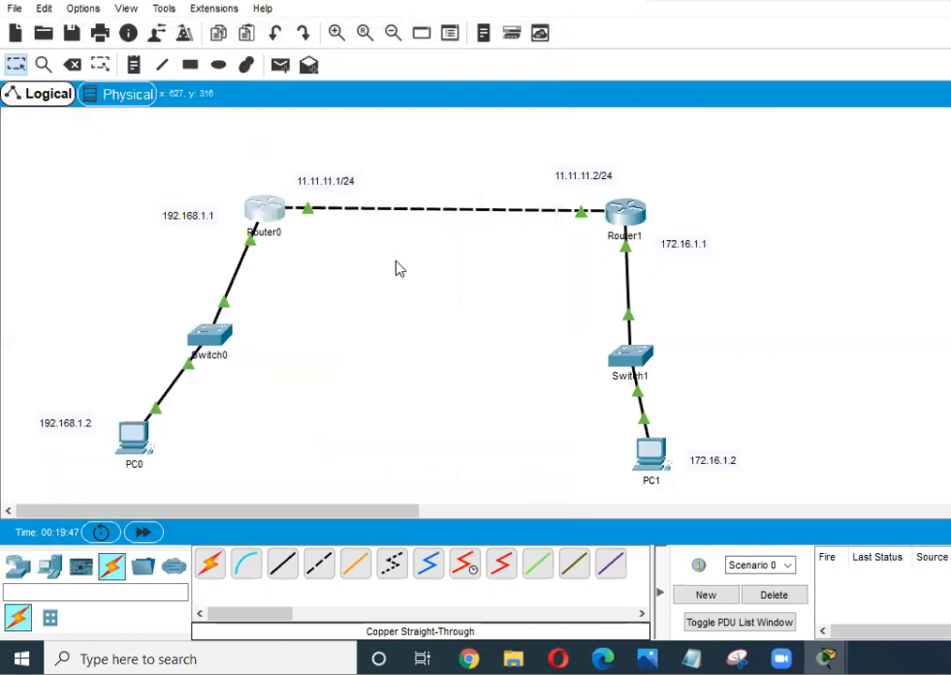
left_click(655, 454)
key("Up")
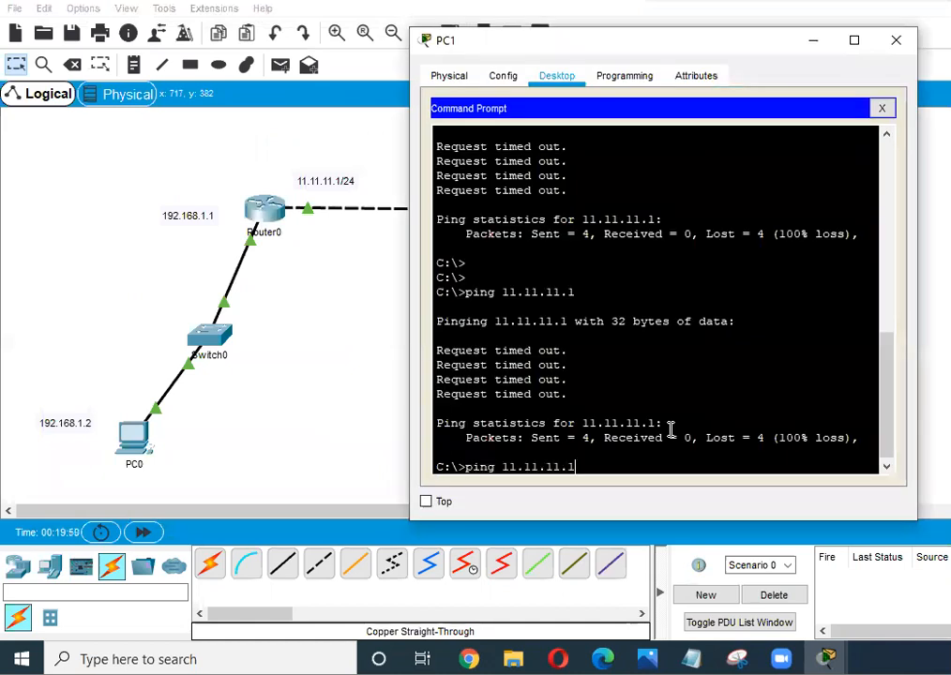
key("Return")
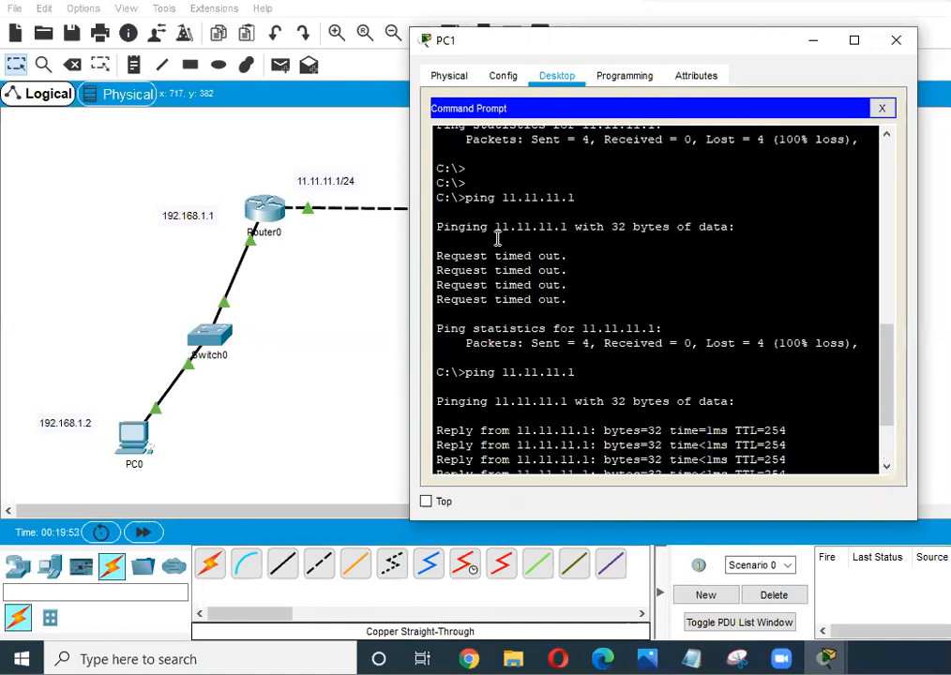
left_click(394, 257)
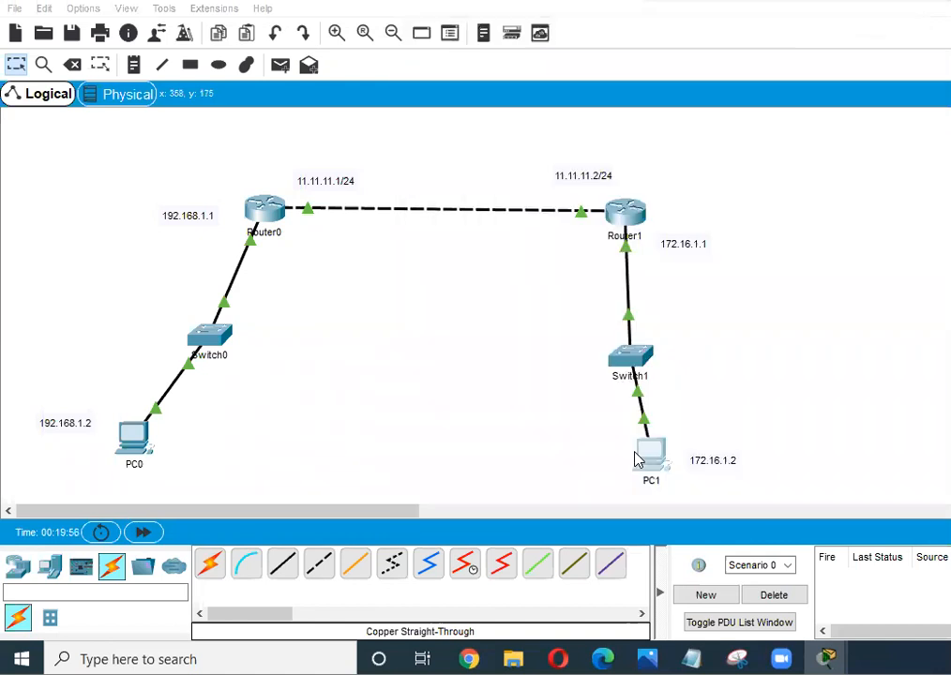
mouse_move(652, 448)
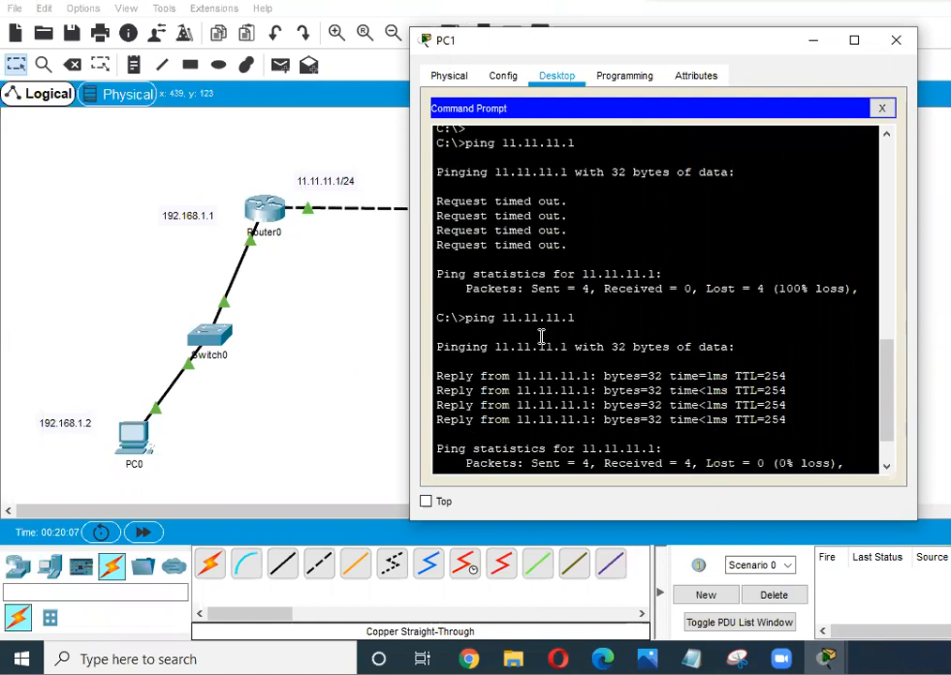
left_click(365, 275)
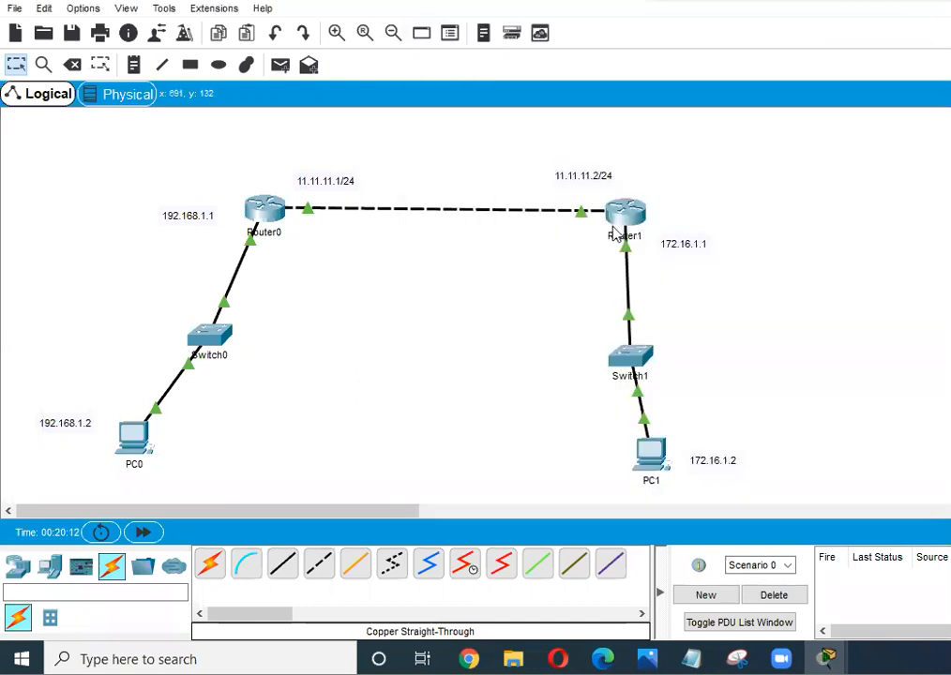
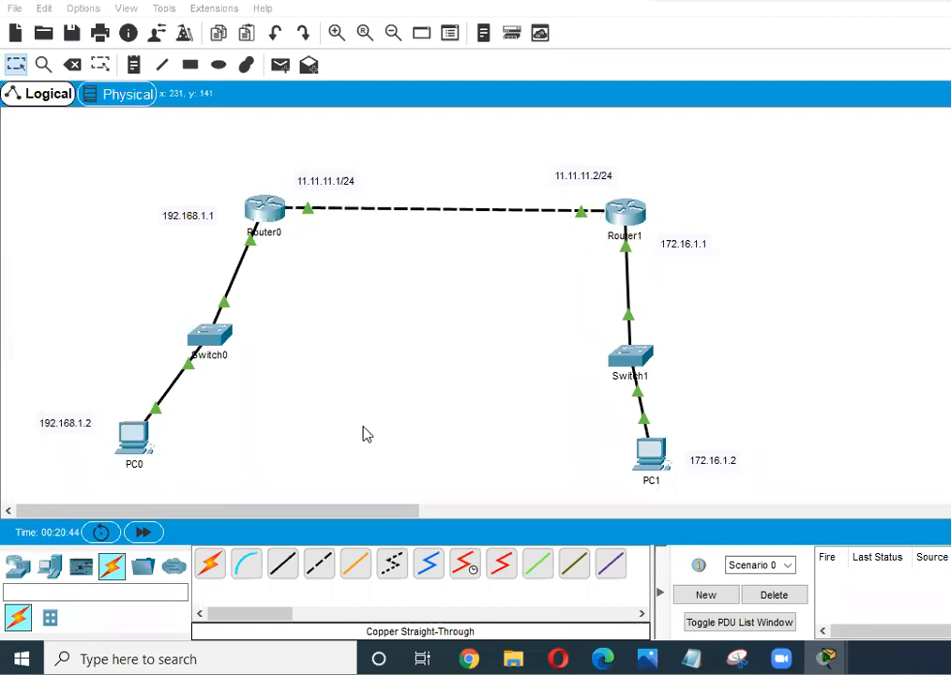
- Ping PC0 at 192.168.1.2 from PC1's command prompt to test end-to-end connectivity
left_click(651, 455)
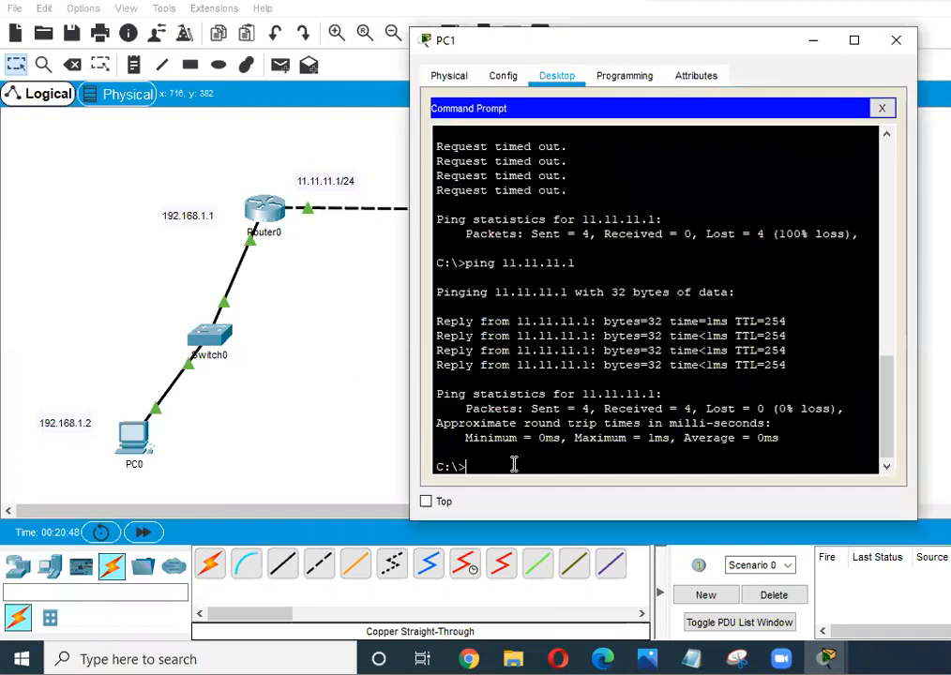
type("ping 192.168.1.2")
key("Return")
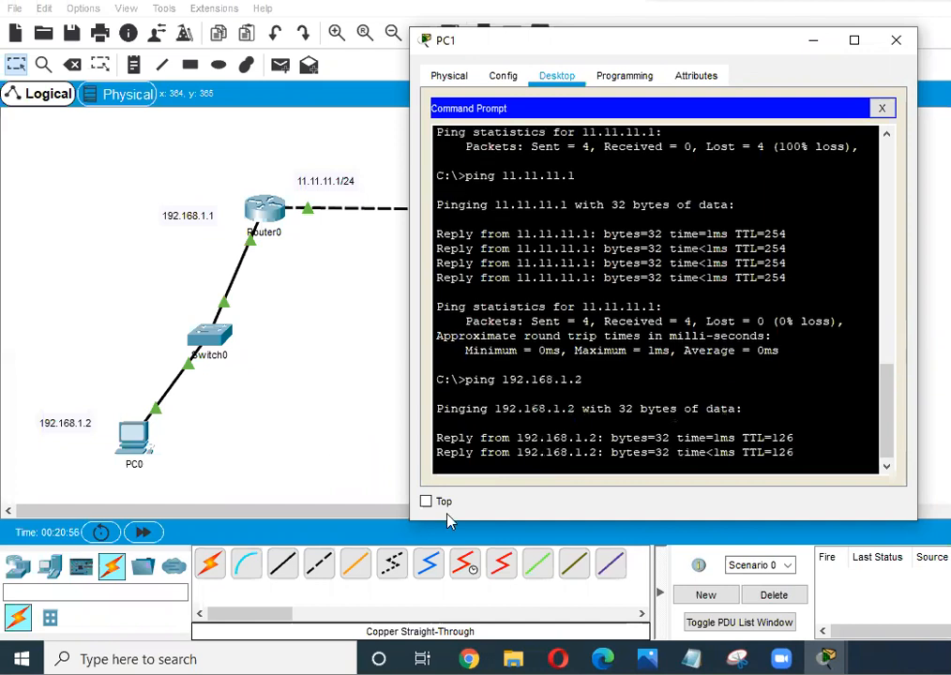
- Ping PC1 at 172.16.1.2 from PC0's command prompt and review the ping output
left_click(250, 373)
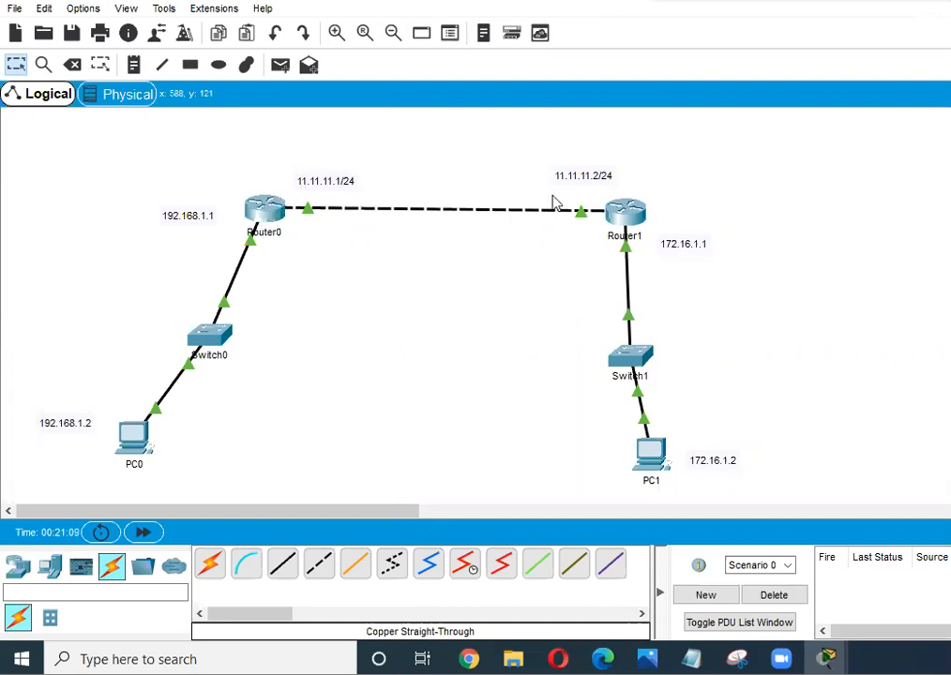
left_click(143, 438)
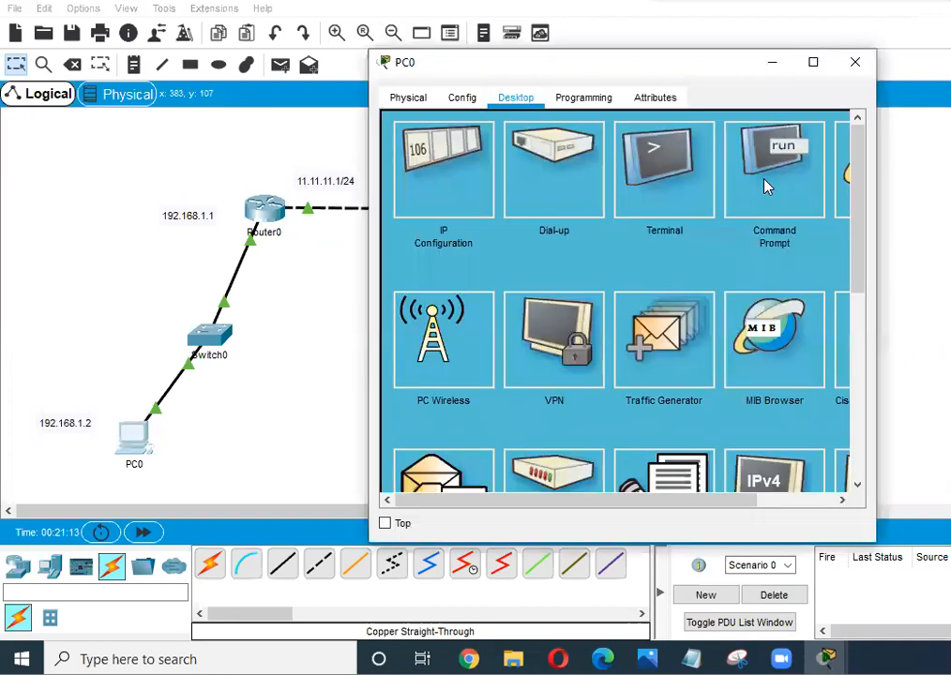
left_click_drag(675, 66, 360, 35)
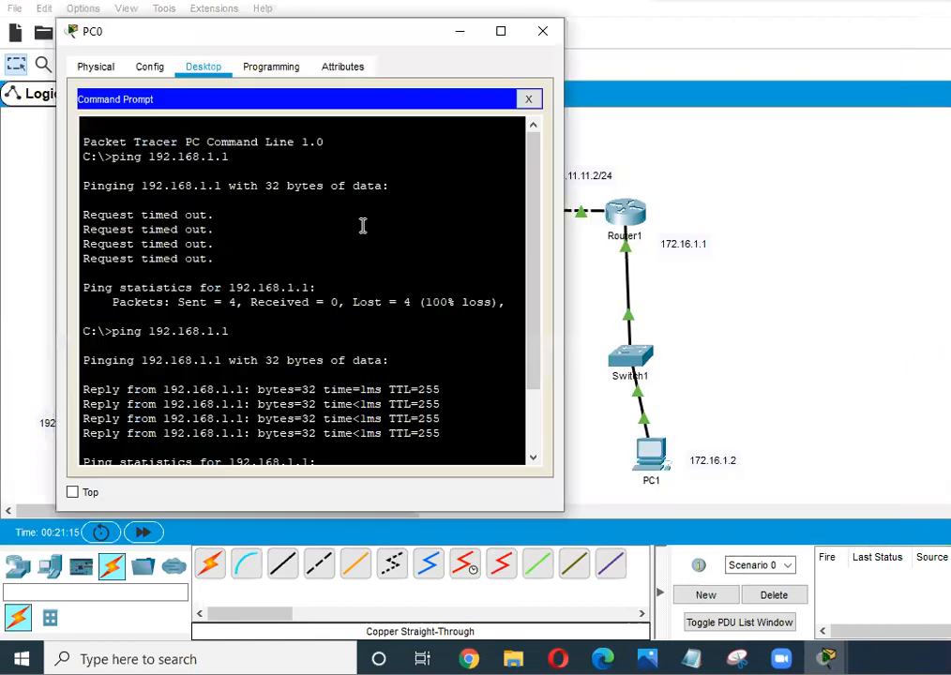
key("Return")
key("Return")
key("Return")
key("Return")
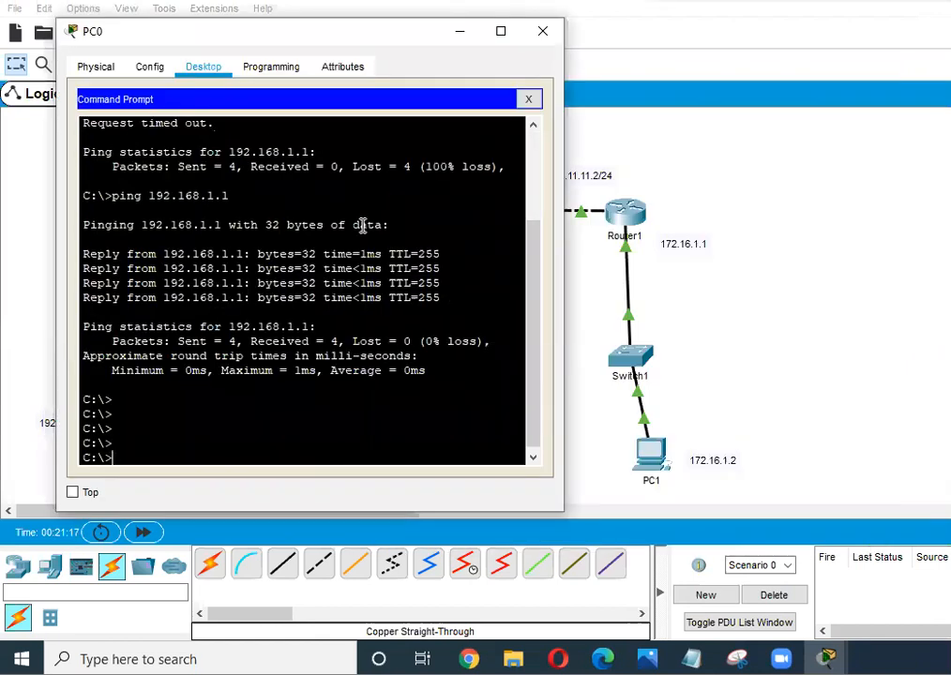
type("ping 172.16.1.2")
key("Return")
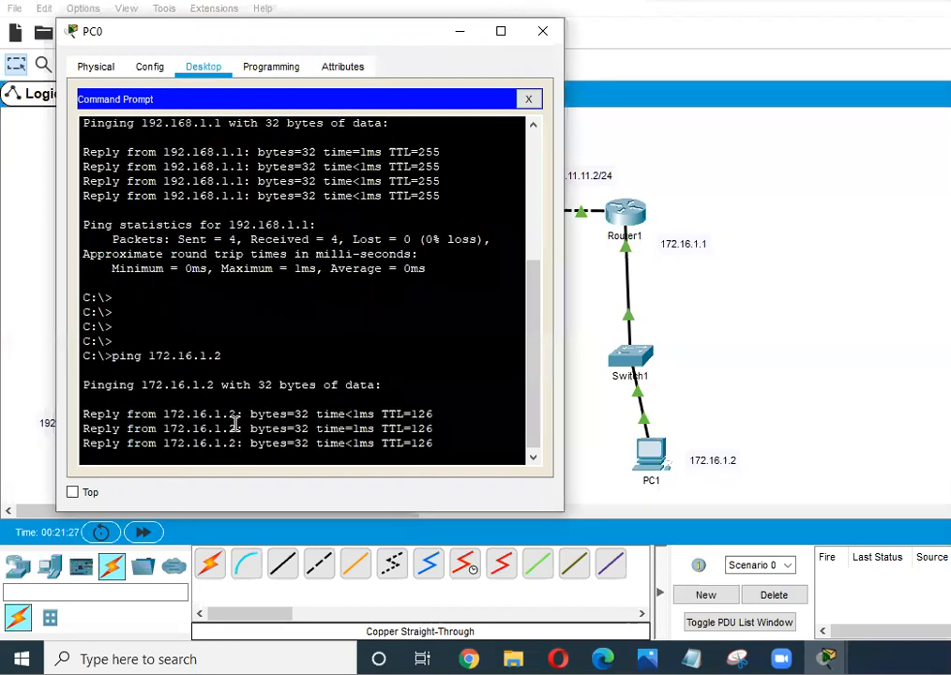
scroll(350, 380, "up", 3)
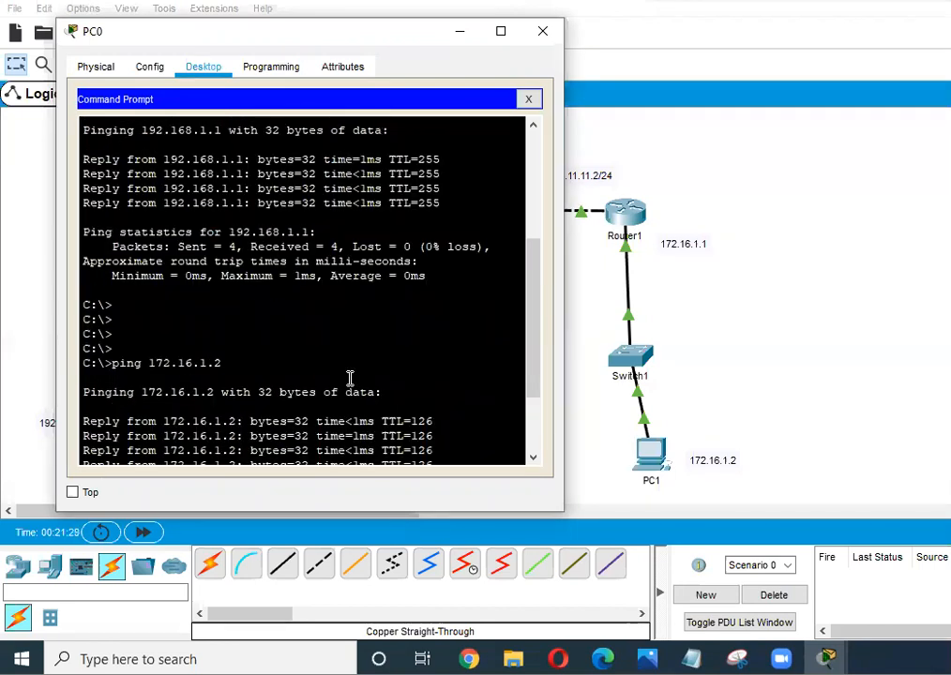
scroll(324, 394, "down", 3)
scroll(324, 395, "up", 4)
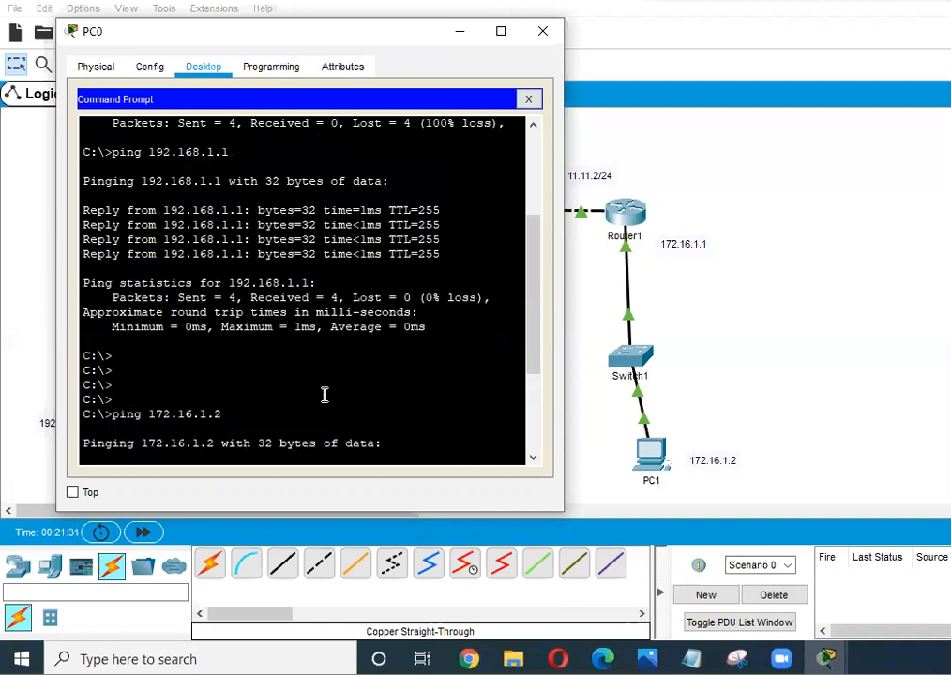
scroll(325, 394, "down", 4)
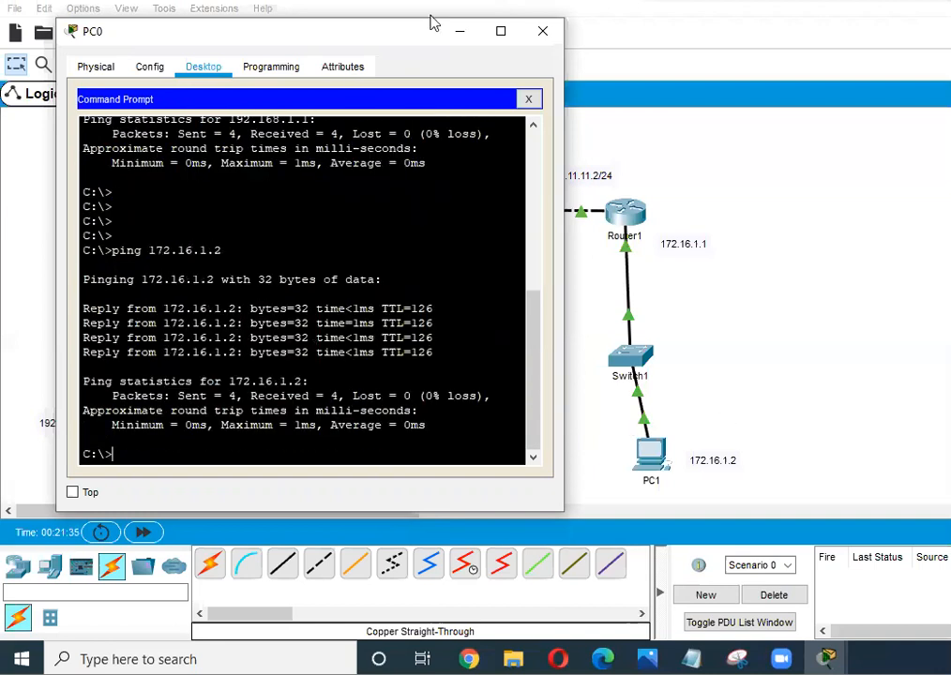
left_click(460, 32)
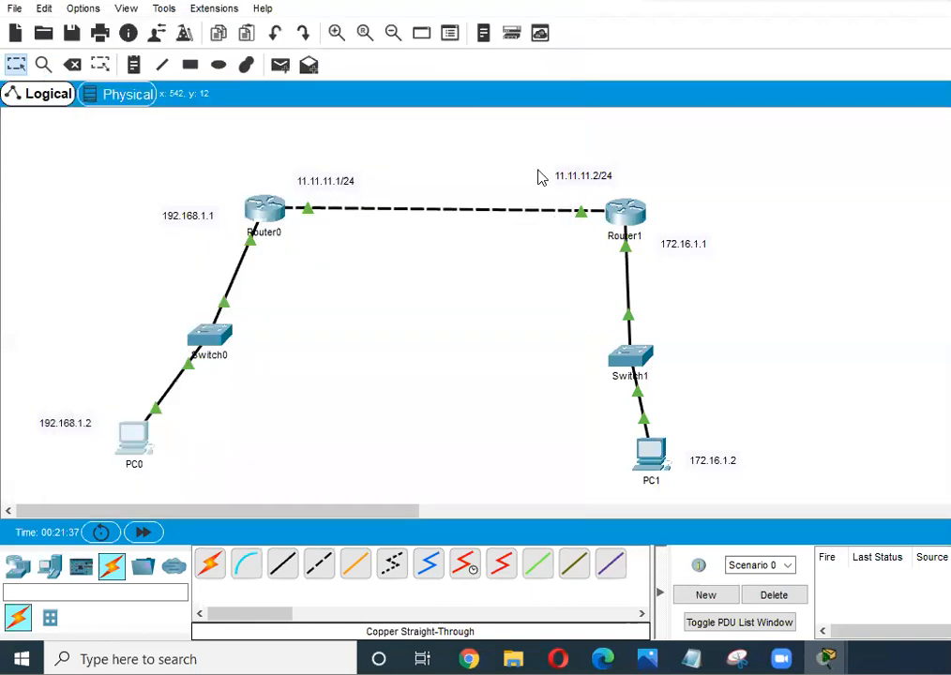
- Leave global configuration mode in Router0's CLI to return to the privileged prompt
left_click(264, 210)
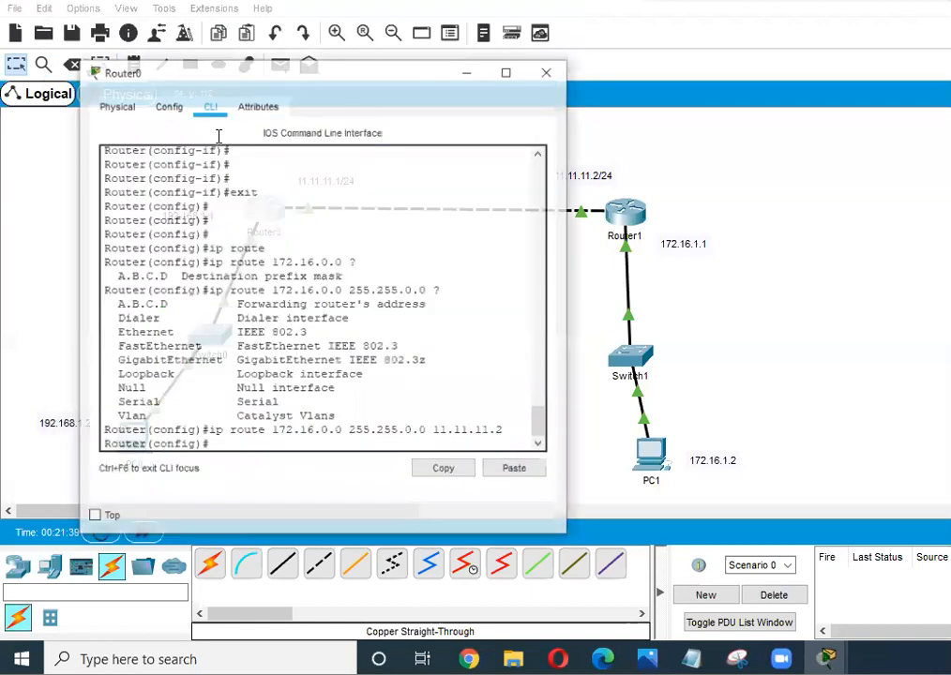
left_click(237, 190)
key("Return")
key("Return")
type("er(config)#e")
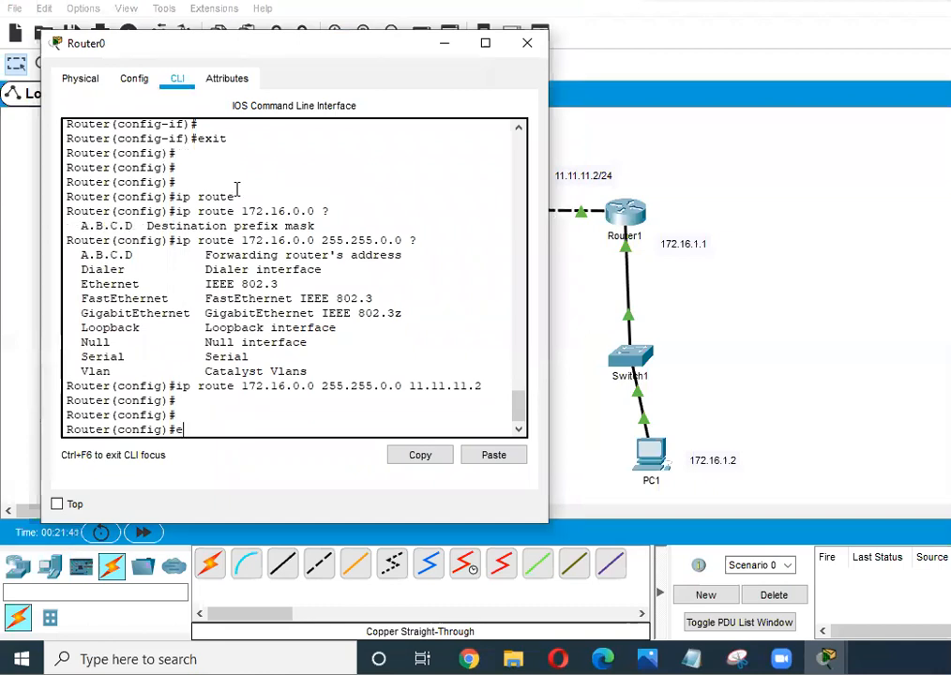
type("xit")
key("Return")
key("Return")
key("Return")
- Display Router0's routing table with the show ip route command
type("show")
key("Tab")
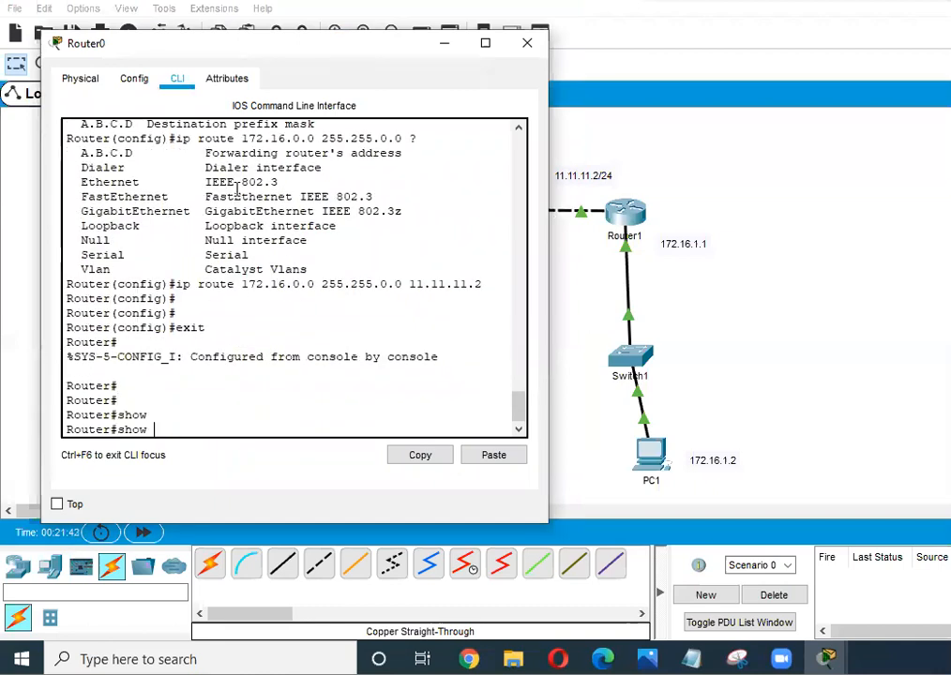
type("ip rout")
key("Return")
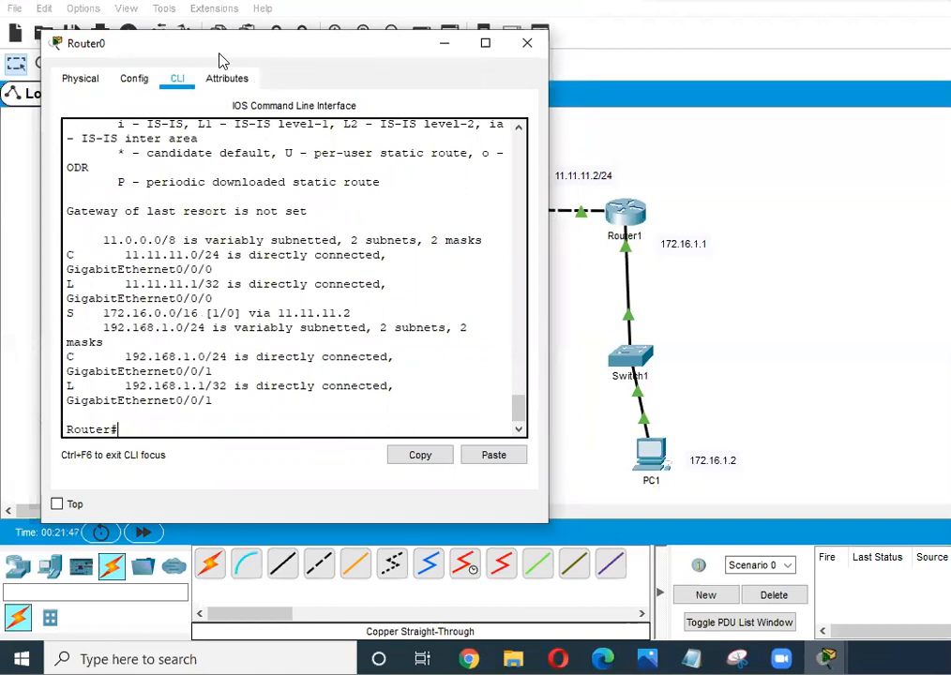
- Examine Router0's routing table, comparing the code legend, connected networks and static route to 172.16.0.0/16 with the topology
left_click_drag(219, 50, 188, 89)
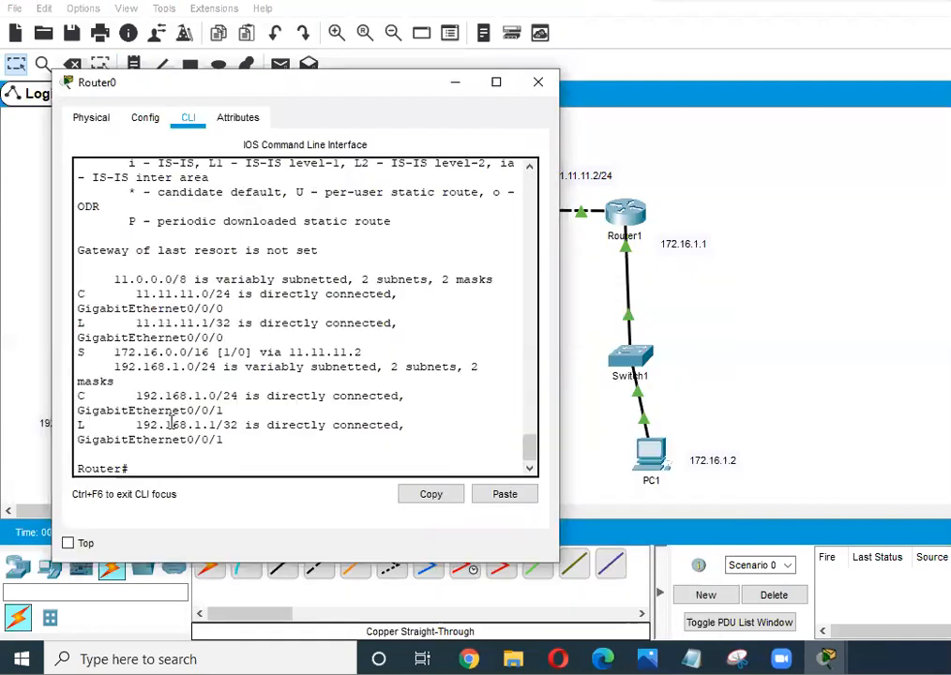
scroll(181, 372, "up", 4)
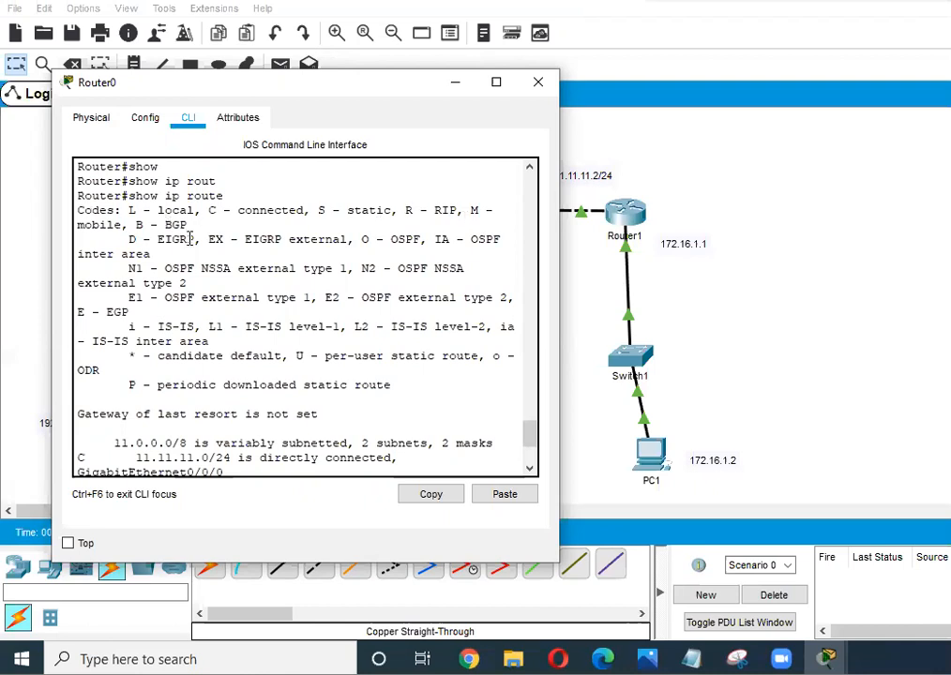
scroll(117, 284, "down", 3)
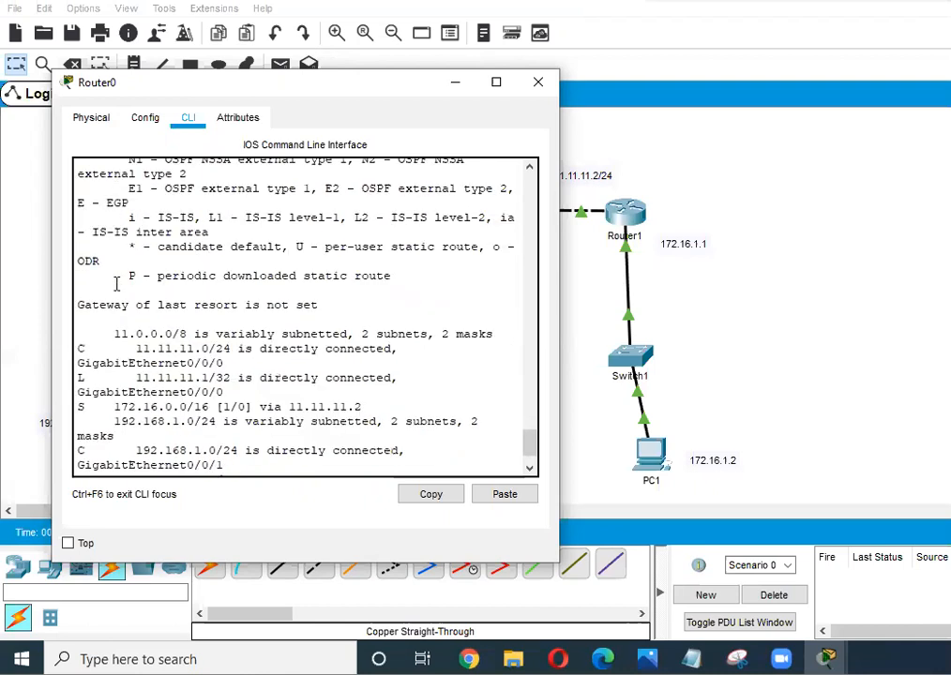
scroll(117, 283, "down", 2)
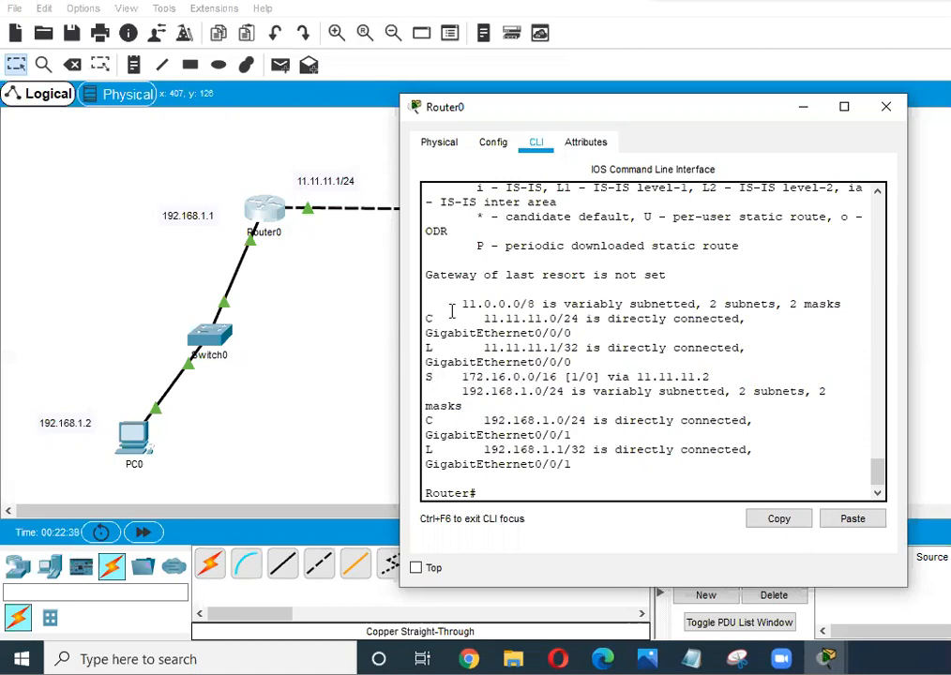
left_click_drag(469, 376, 528, 377)
left_click_drag(564, 116, 246, 93)
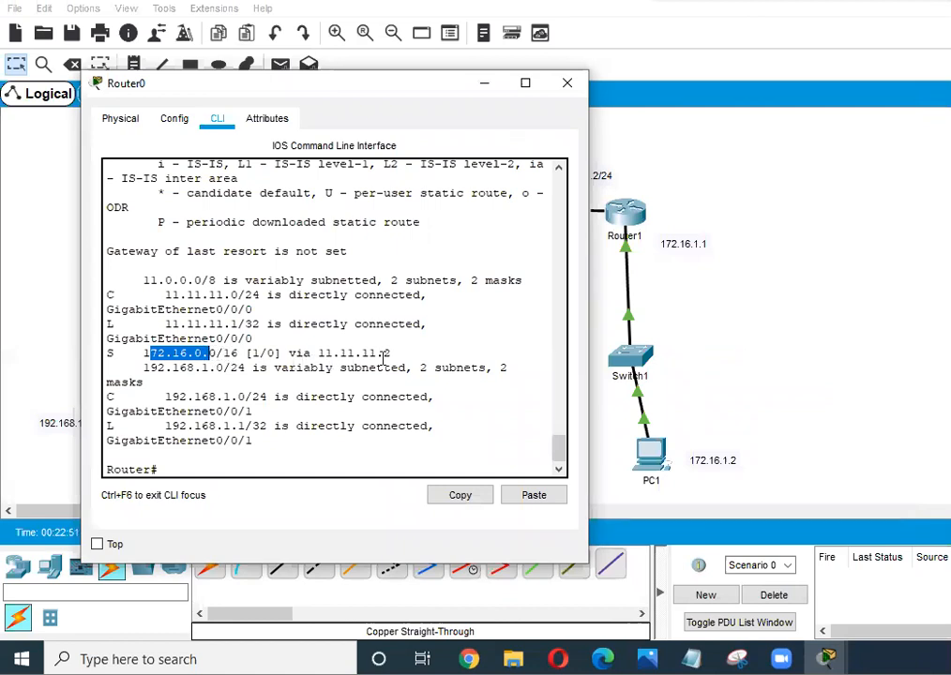
left_click_drag(431, 94, 322, 97)
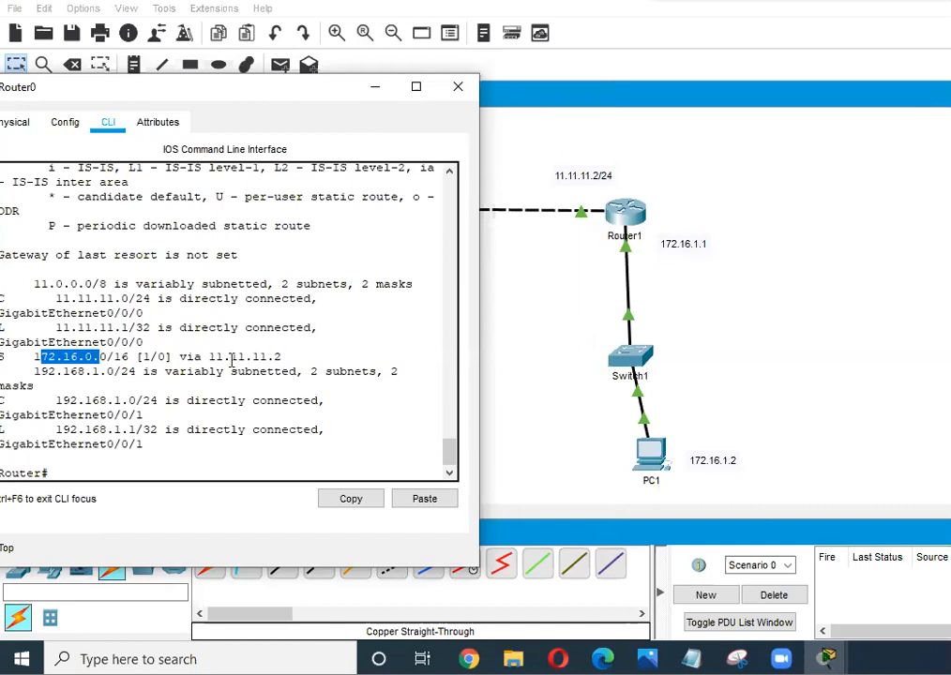
left_click_drag(166, 89, 371, 89)
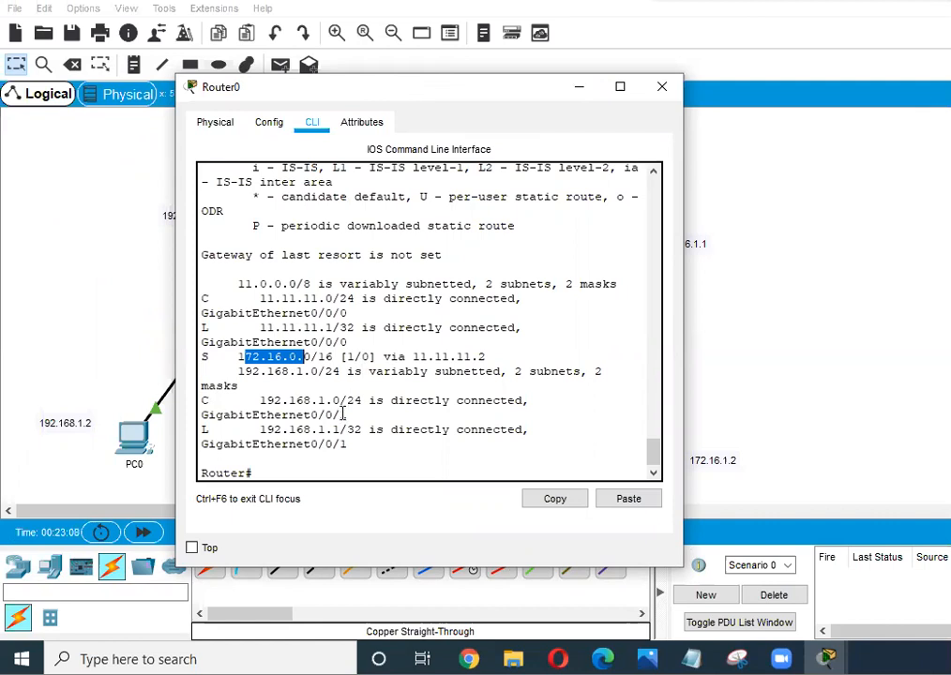
scroll(338, 360, "down", 1)
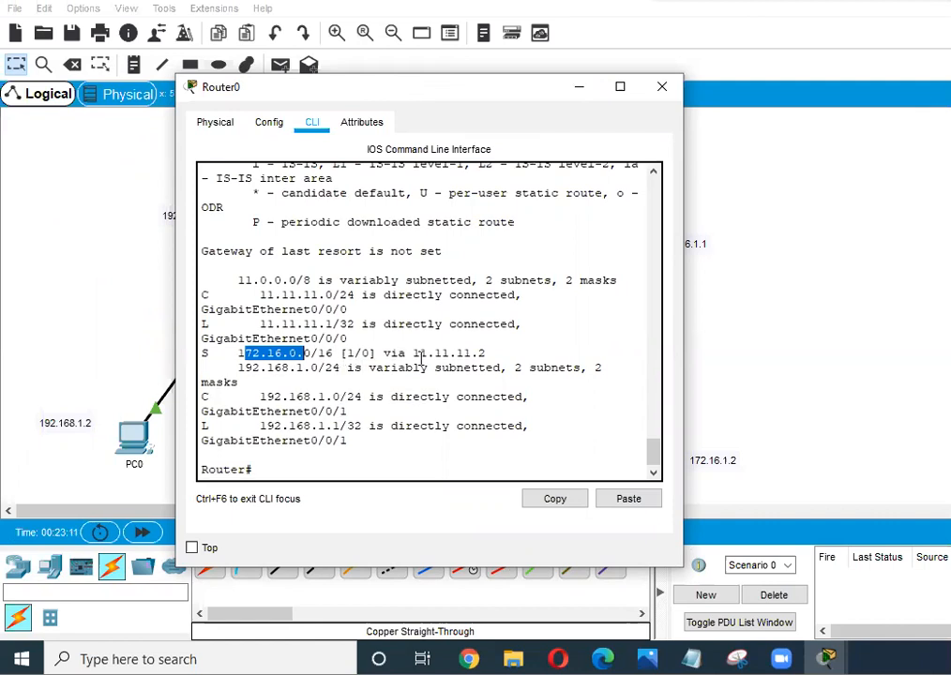
left_click(662, 87)
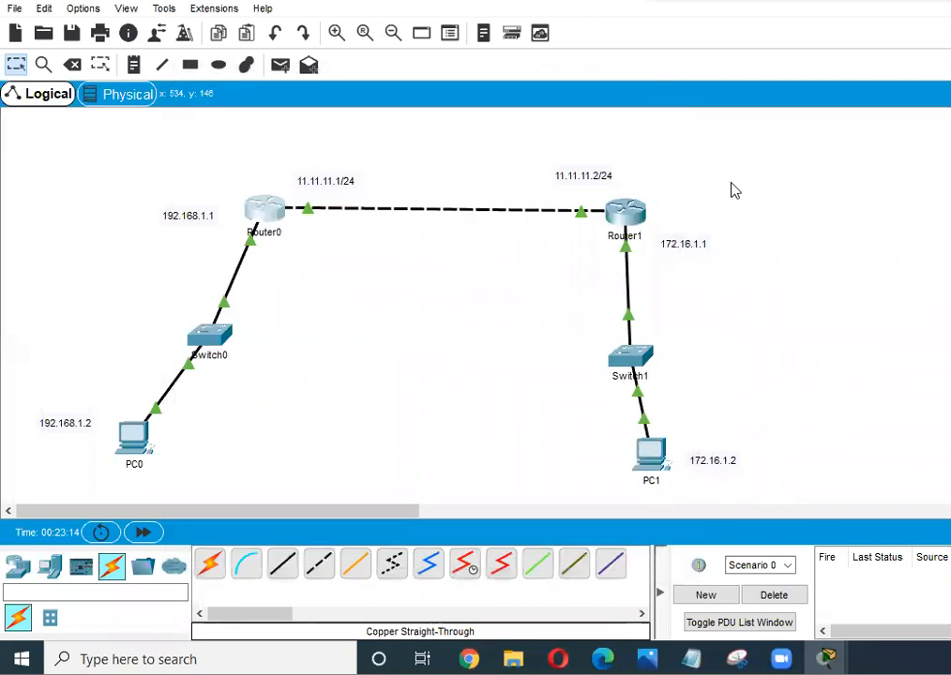
- Open Router1's CLI and leave global configuration mode
left_click(626, 218)
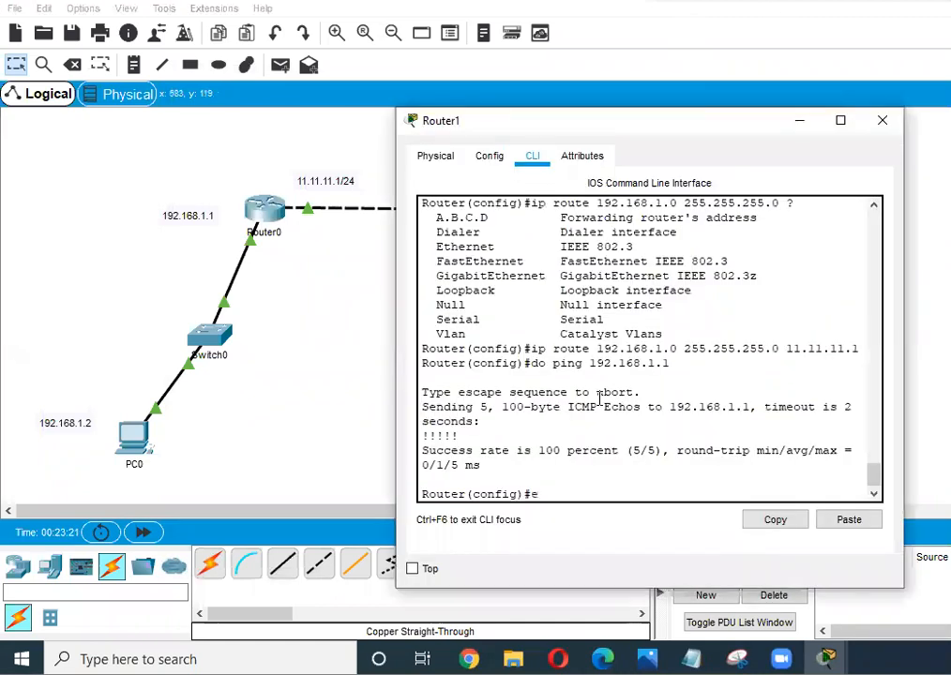
type("exit")
key("Return")
key("Return")
- Display Router1's routing table with the show ip route command
type("show r")
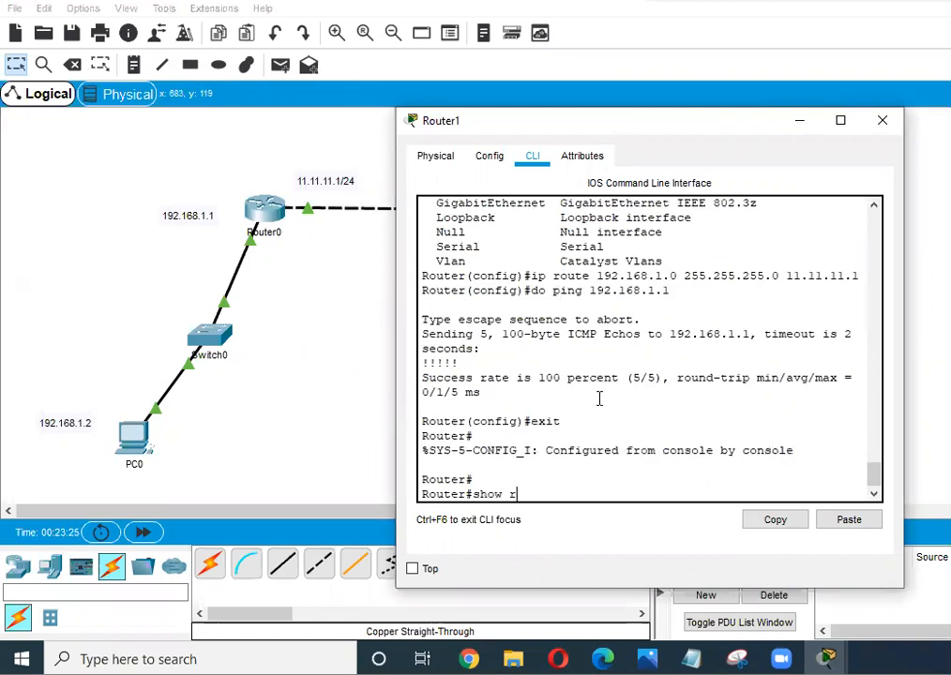
key("BackSpace")
key("BackSpace")
key("BackSpace")
type("ip rou")
key("Tab")
key("Return")
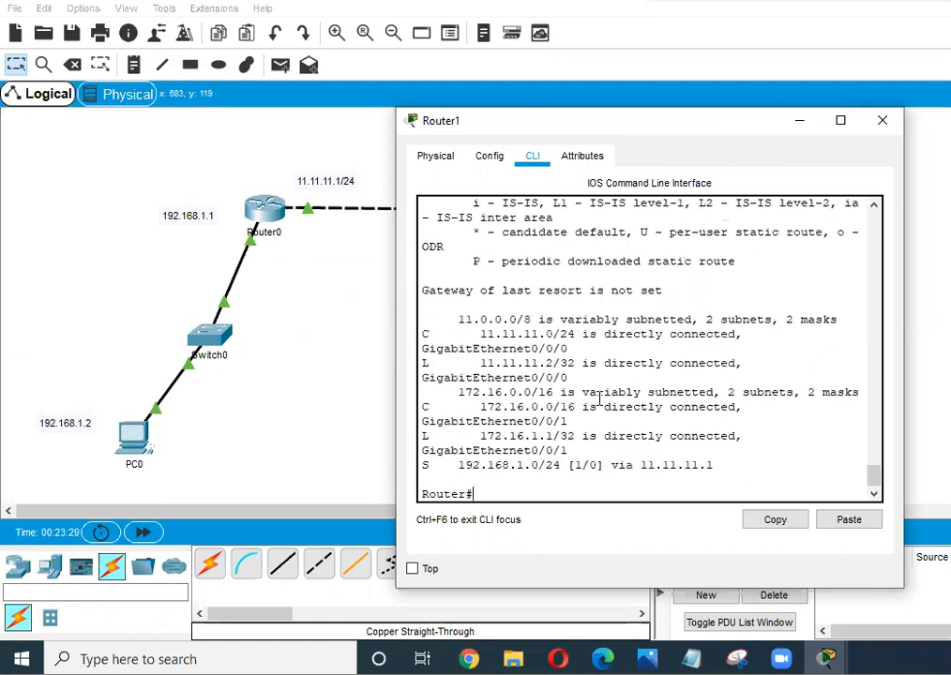
- Examine the route code legend in Router1's output, focusing on the local, connected and static codes
scroll(534, 314, "up", 3)
scroll(529, 255, "up", 2)
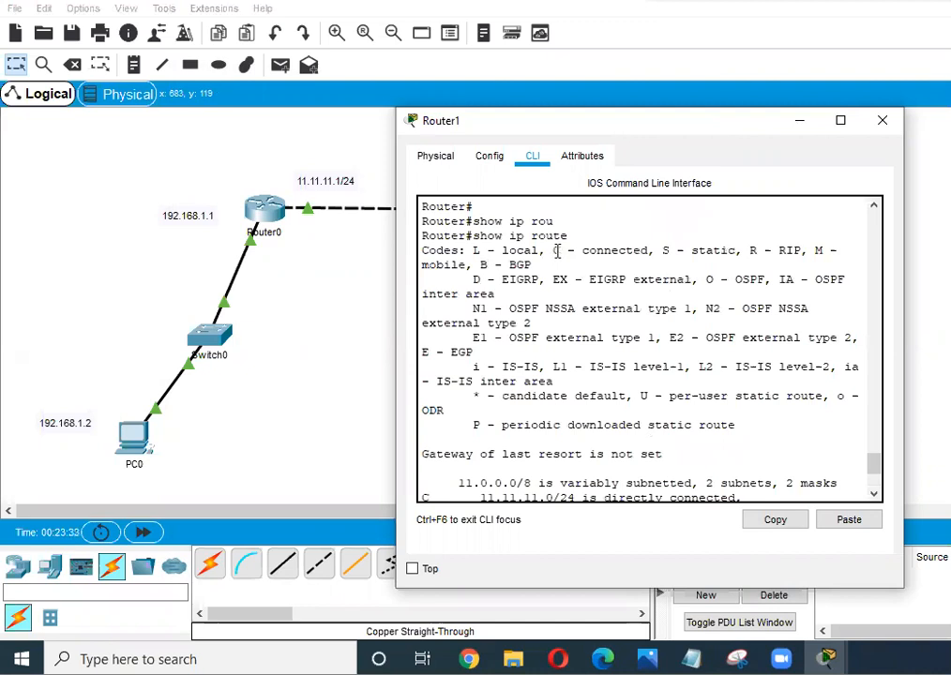
left_click_drag(469, 252, 532, 253)
left_click_drag(589, 253, 749, 251)
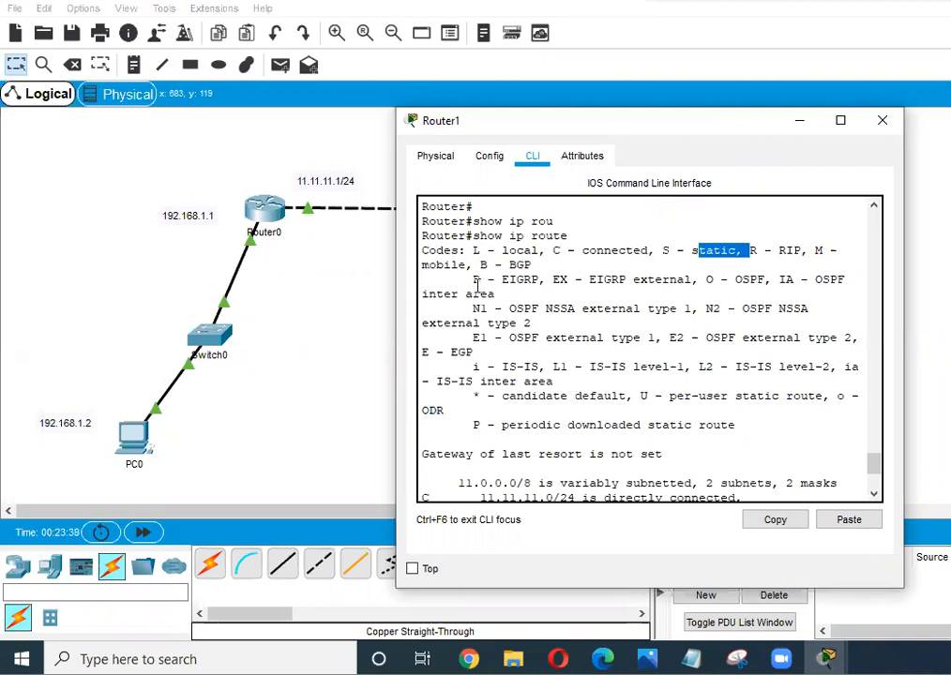
left_click(534, 323)
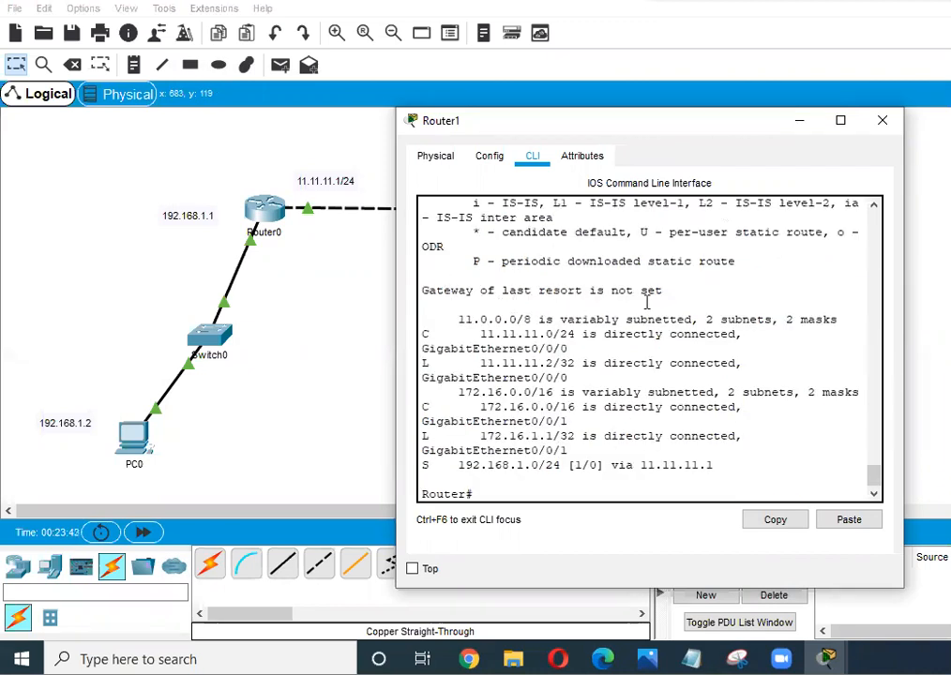
- Compare Router1's connected and local routes and its static route to 192.168.1.0/24 with the addresses in the topology
left_click(429, 302)
left_click_drag(480, 125, 457, 315)
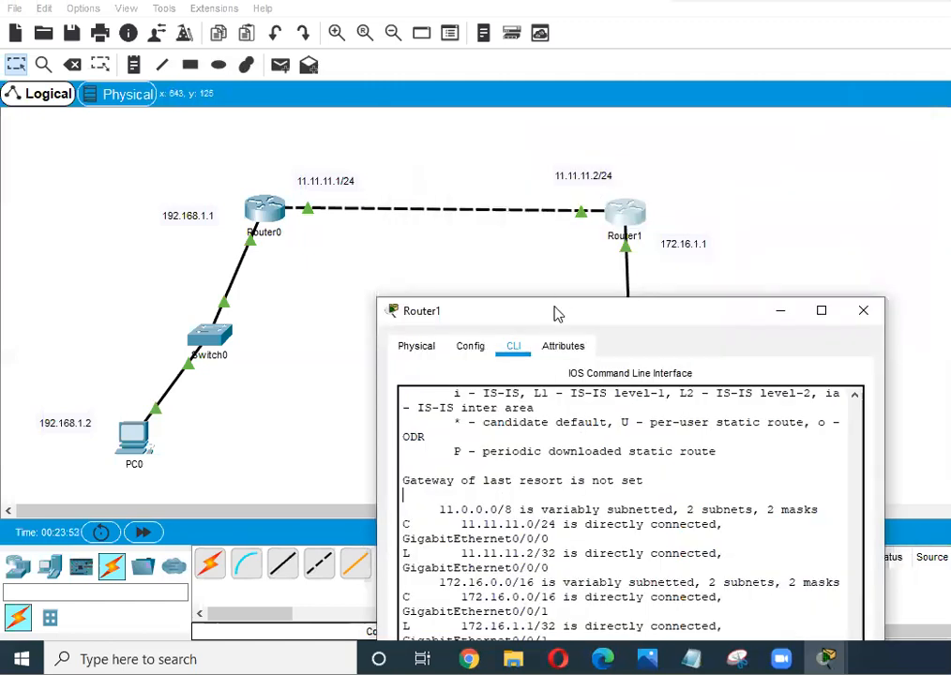
left_click_drag(426, 314, 429, 134)
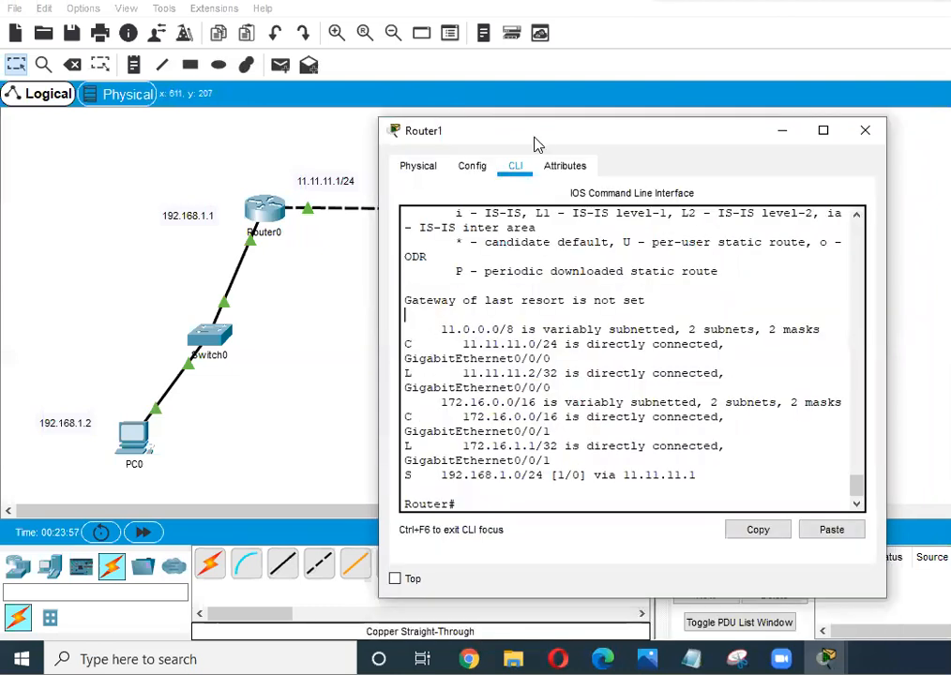
left_click_drag(553, 149, 553, 345)
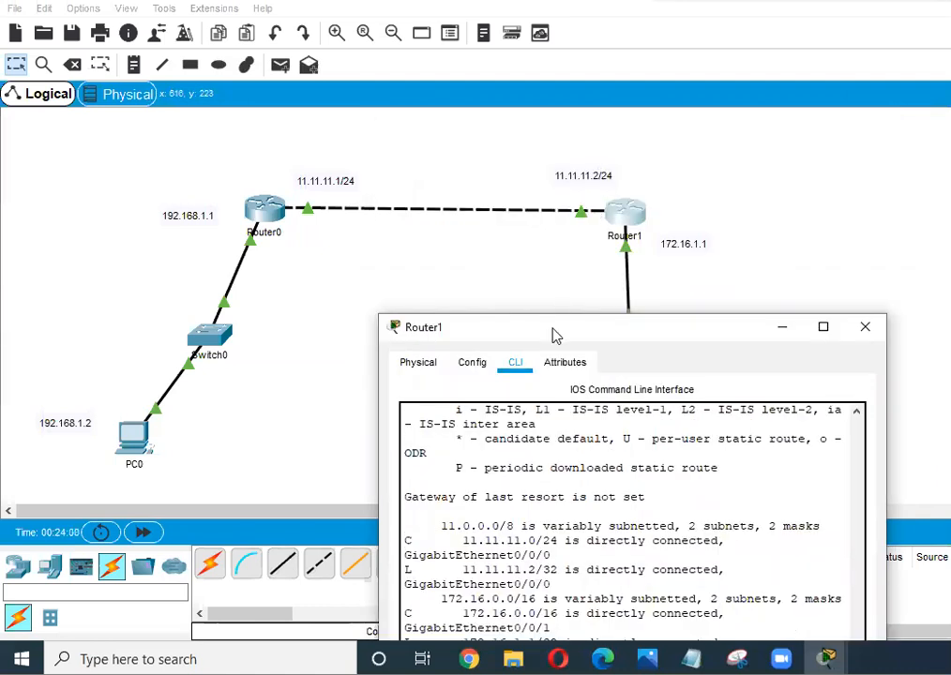
left_click_drag(452, 328, 464, 117)
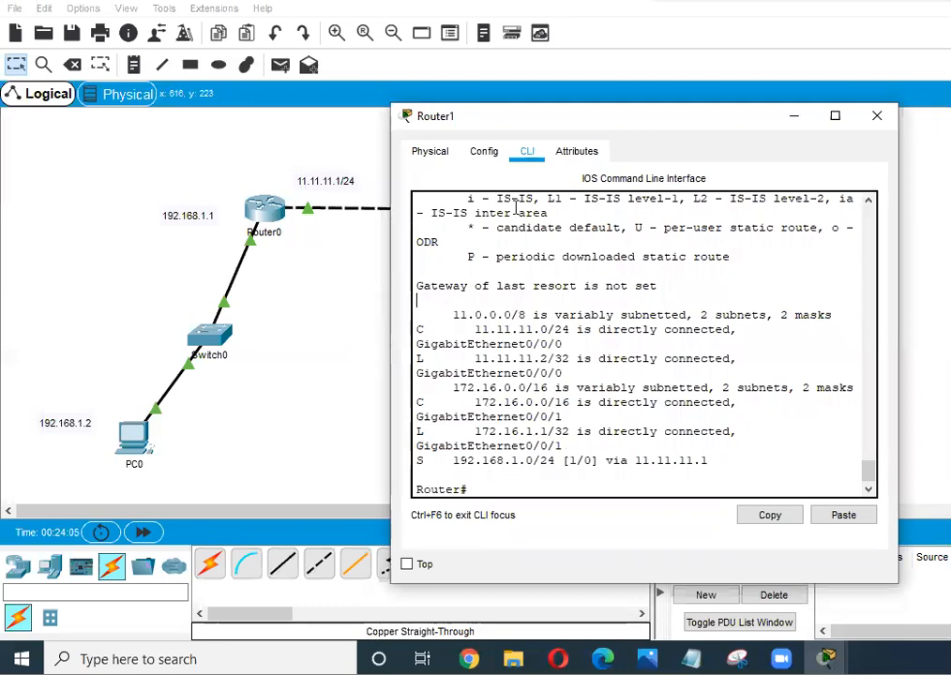
left_click_drag(562, 117, 556, 331)
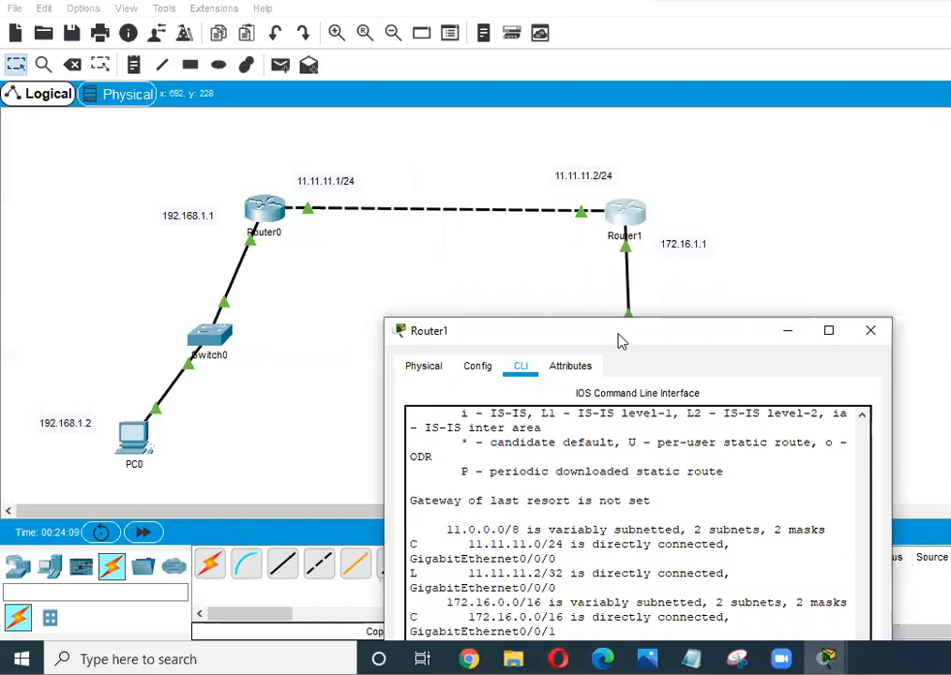
left_click_drag(575, 331, 555, 145)
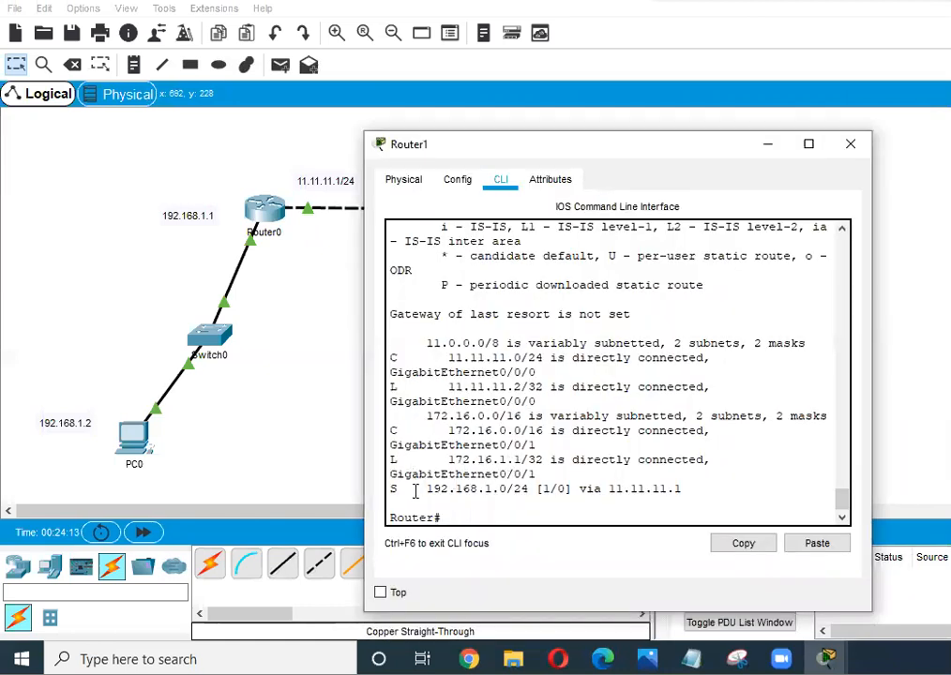
left_click_drag(388, 488, 433, 502)
left_click(443, 503)
left_click_drag(493, 489, 434, 494)
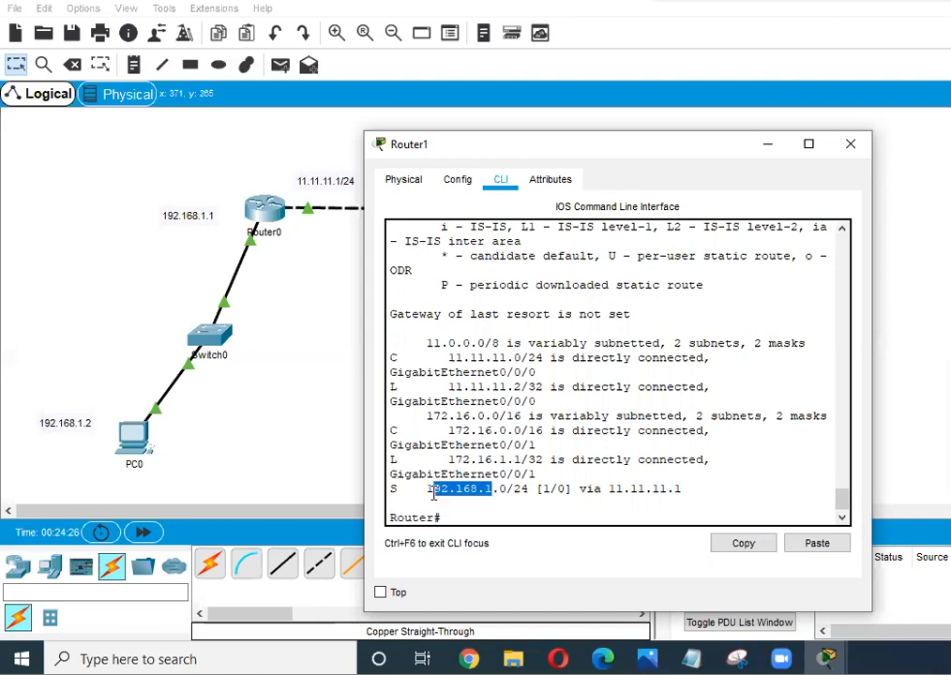
left_click(496, 492)
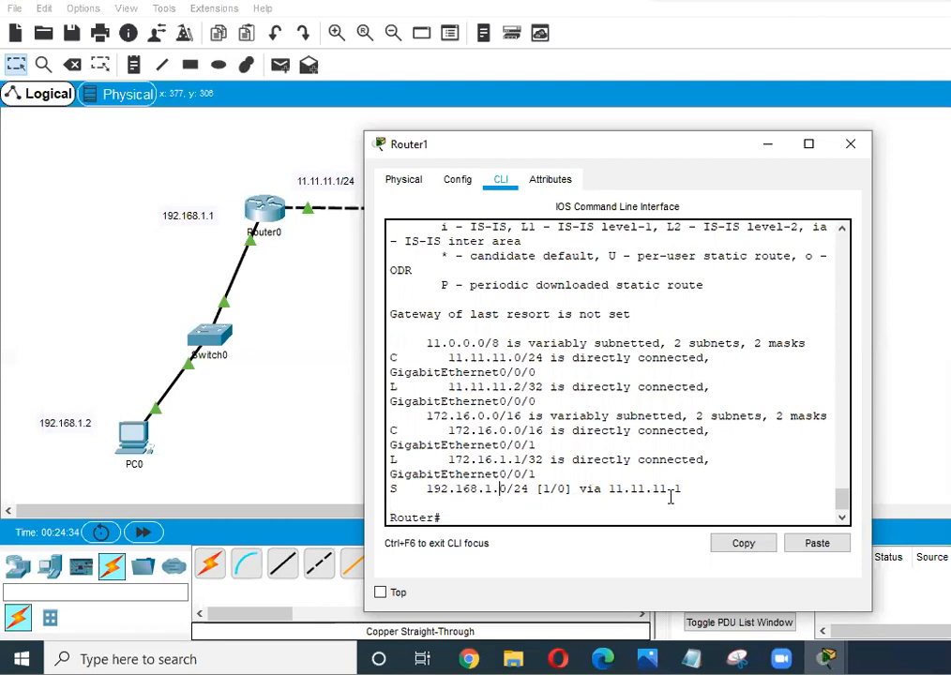
- Return to the topology and view Router0's port and IP address summary
left_click(306, 201)
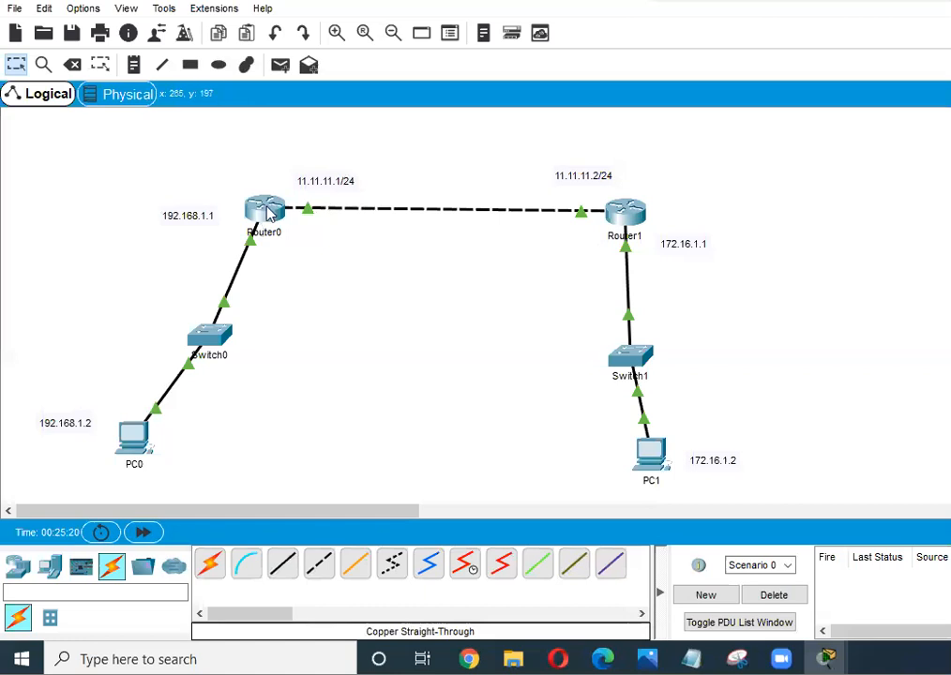
mouse_move(262, 221)
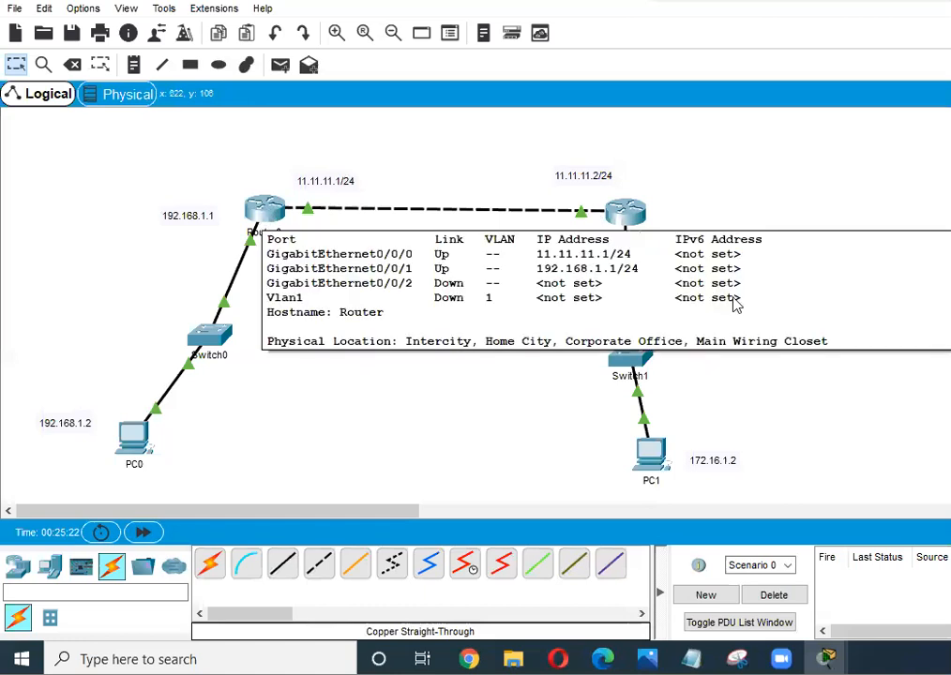